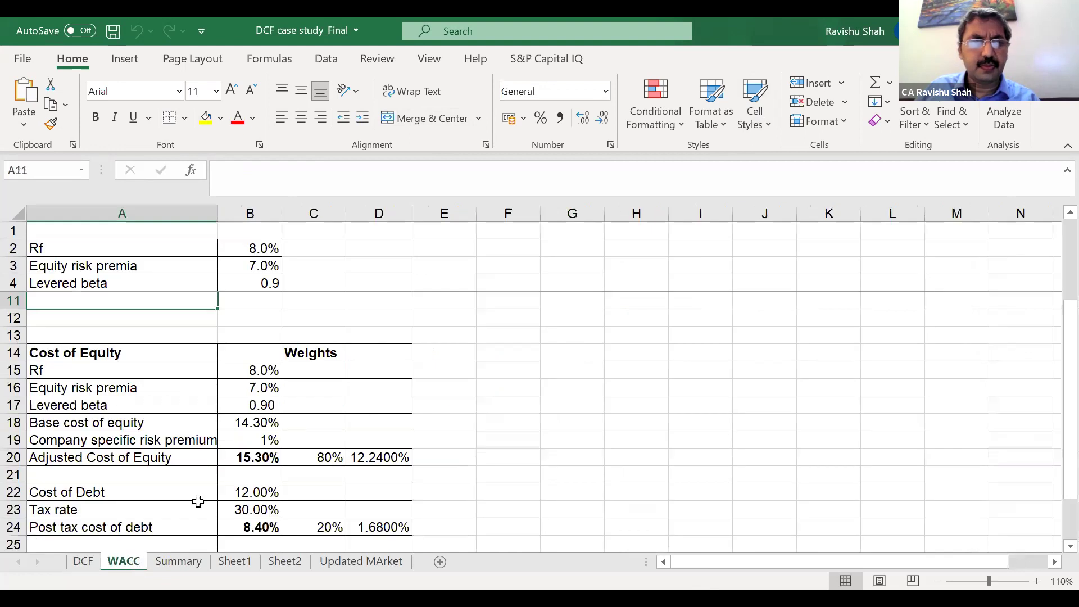
# Review the WACC assumptions in B2:B7, from the risk-free rate through the debt-equity weights to the borrowing cost
pyautogui.click(264, 248)
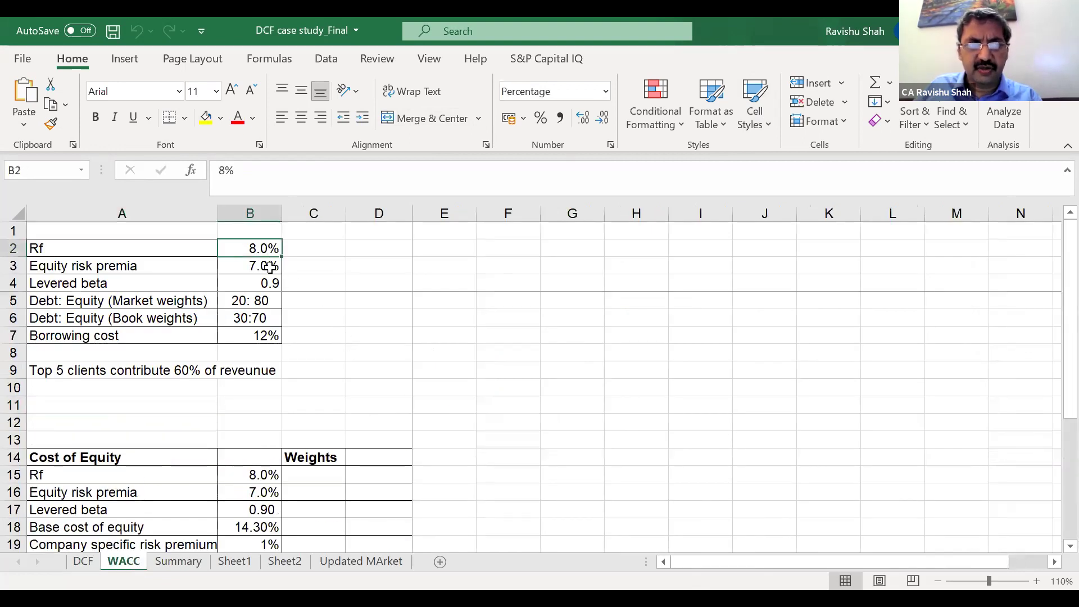
pyautogui.click(269, 266)
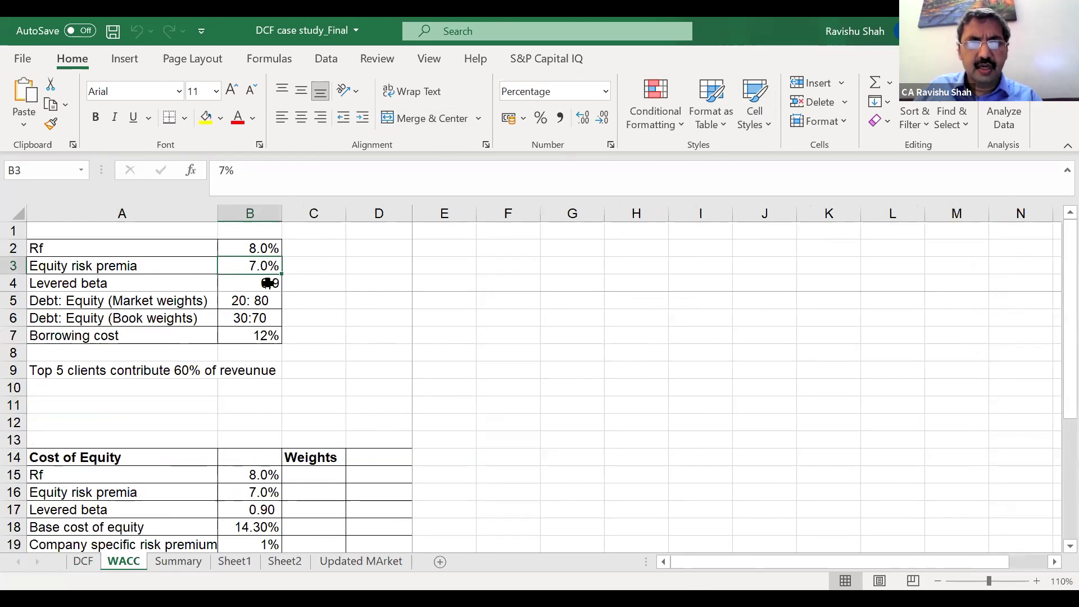
pyautogui.click(269, 284)
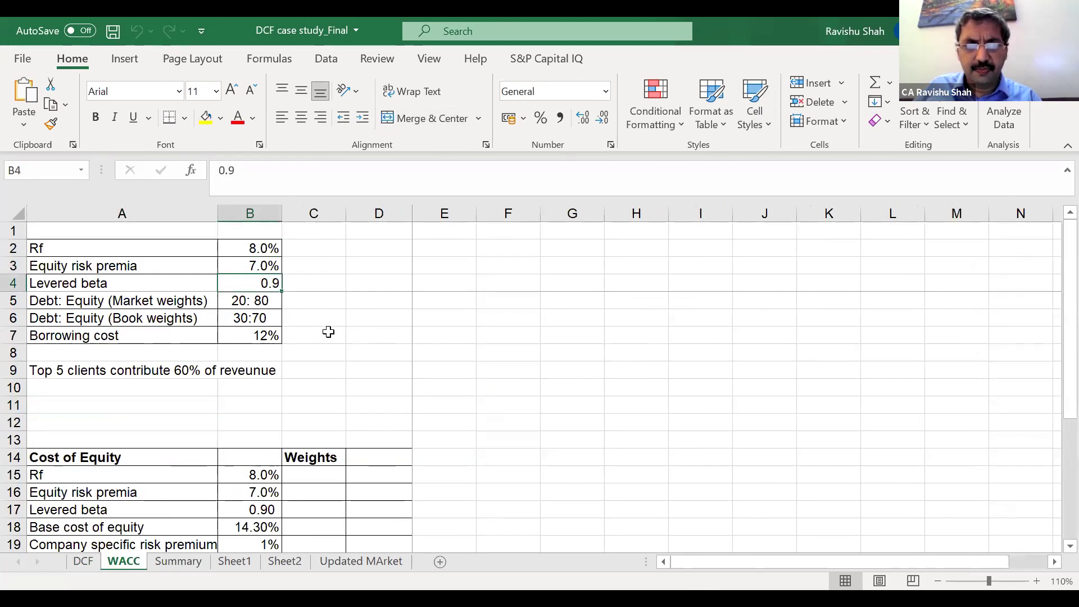
pyautogui.click(256, 296)
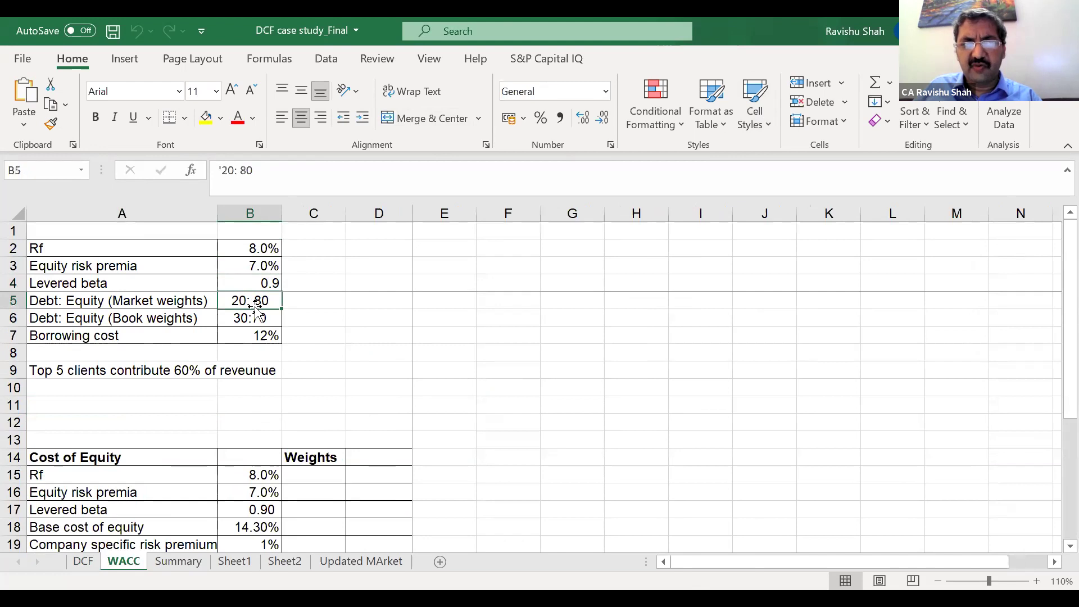
pyautogui.click(257, 318)
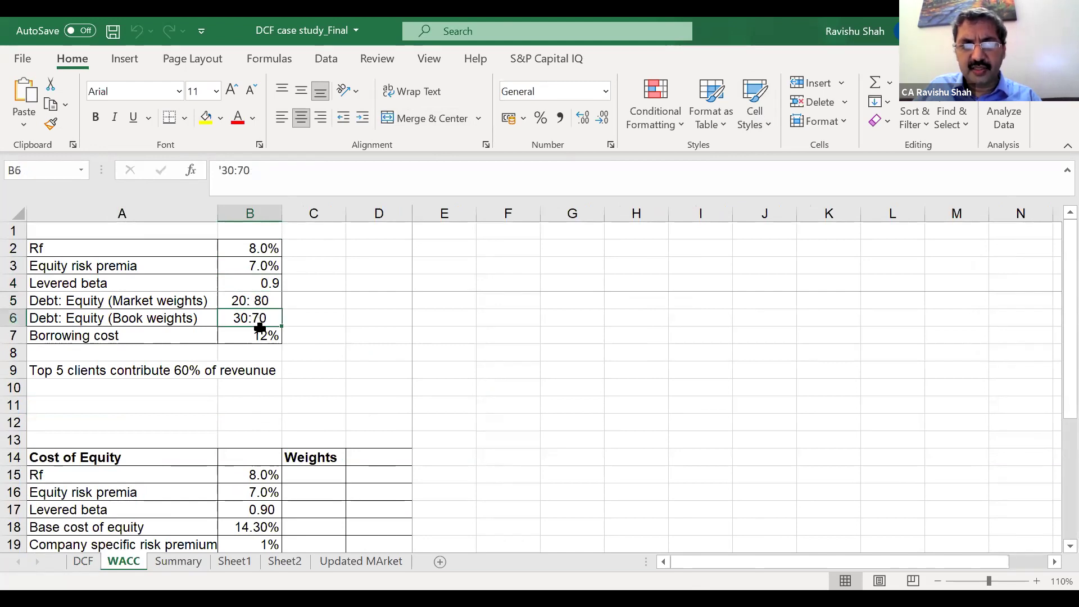
pyautogui.click(260, 335)
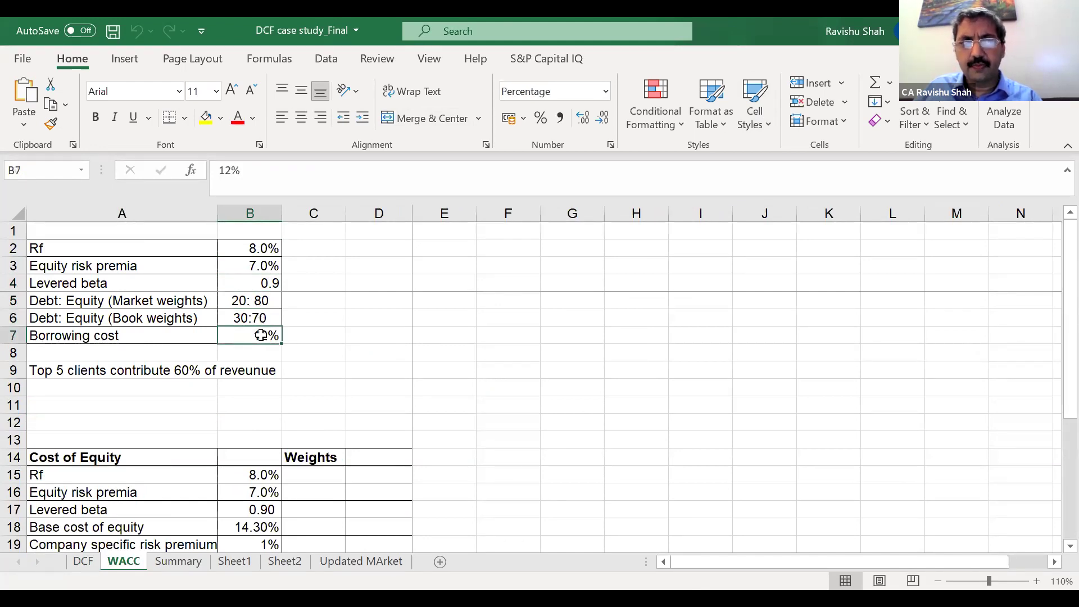
# Examine the Cost of Equity build-up in B15:B19, including the base cost of equity formula and its referenced cells
pyautogui.click(269, 470)
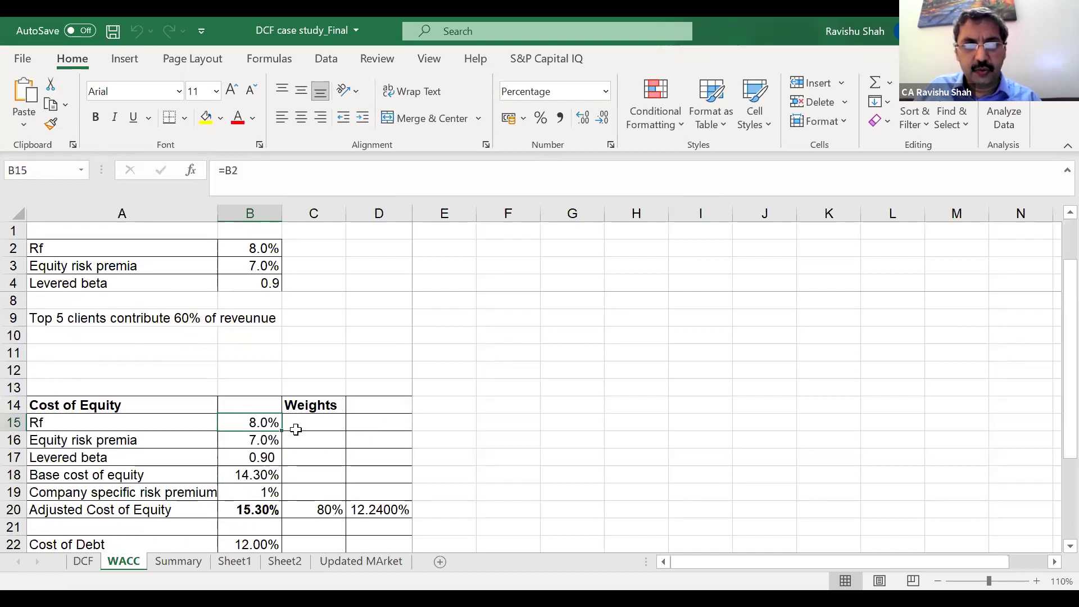
pyautogui.click(271, 441)
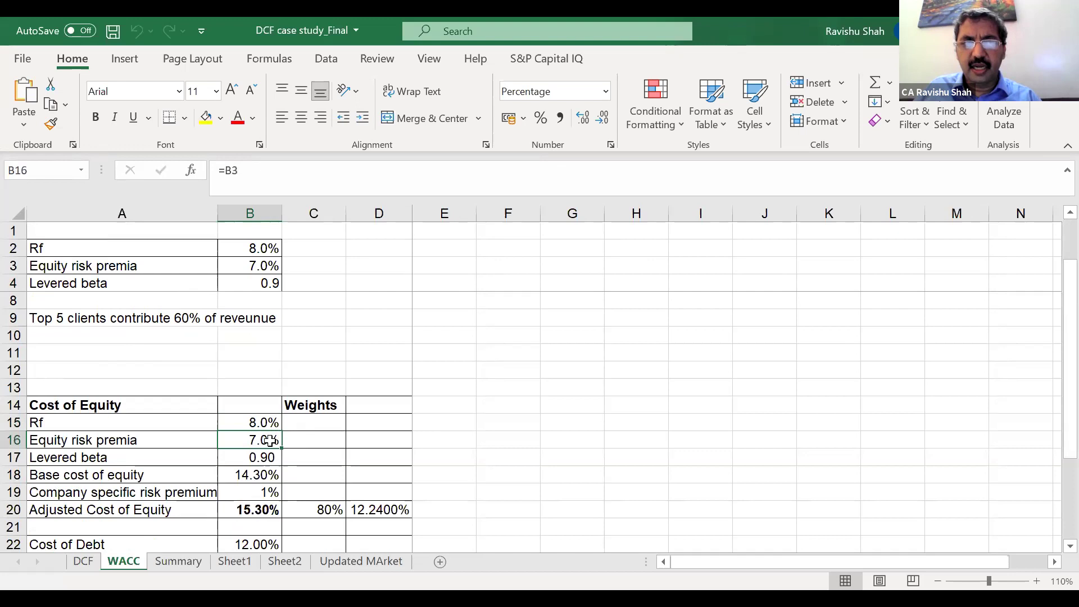
pyautogui.click(268, 455)
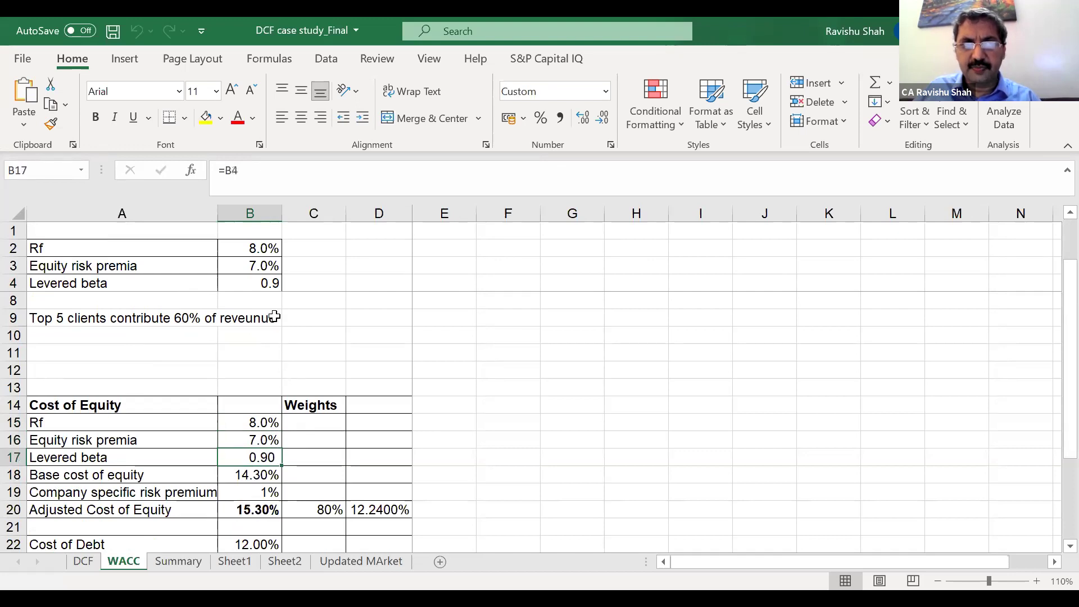
pyautogui.click(258, 472)
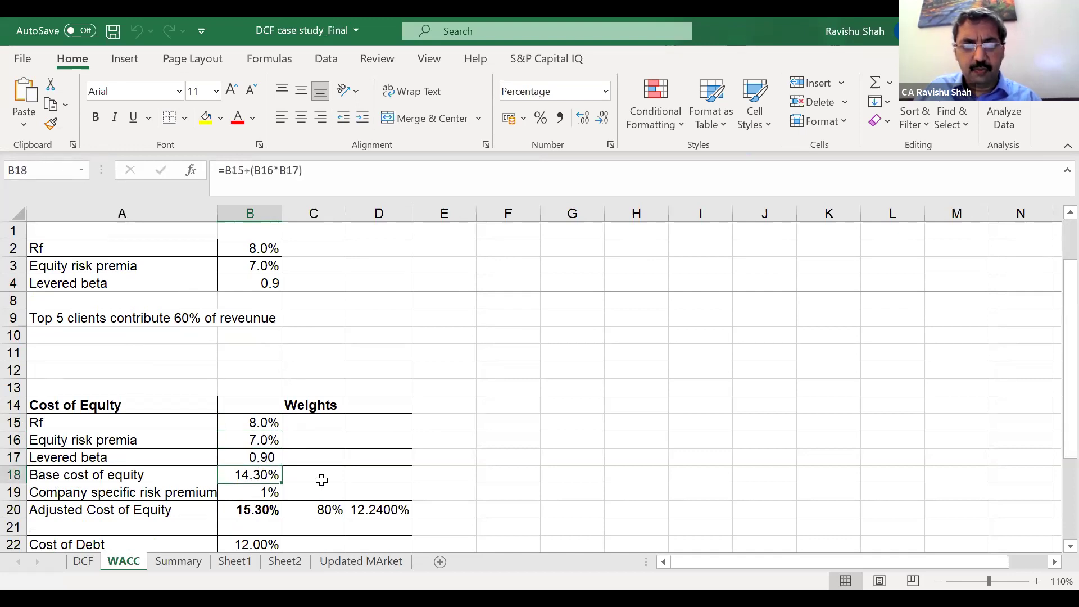
pyautogui.press('F2')
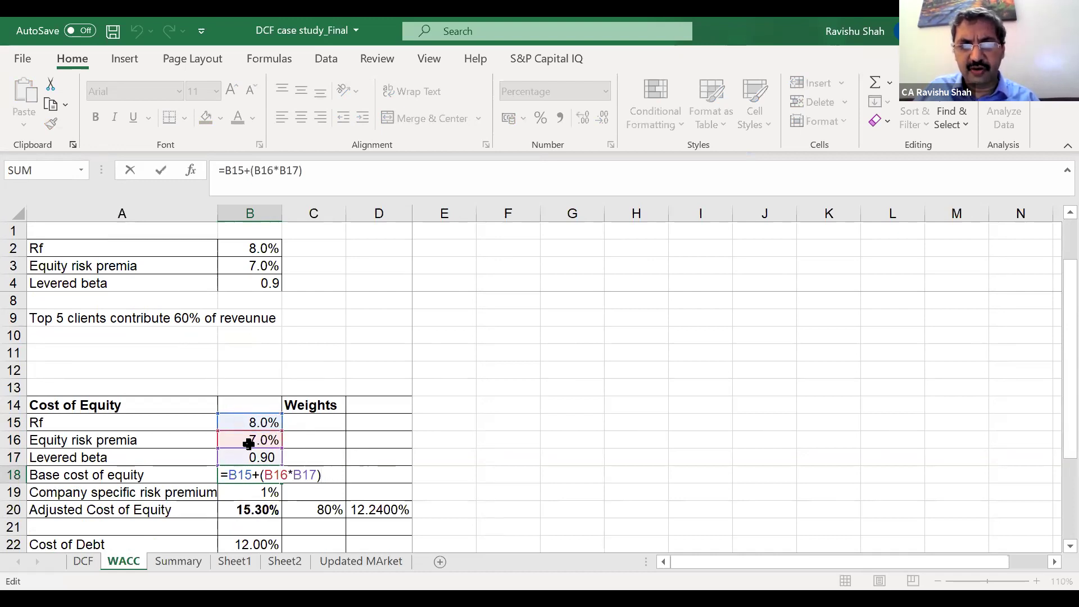
pyautogui.hotkey('ctrl', 'Return')
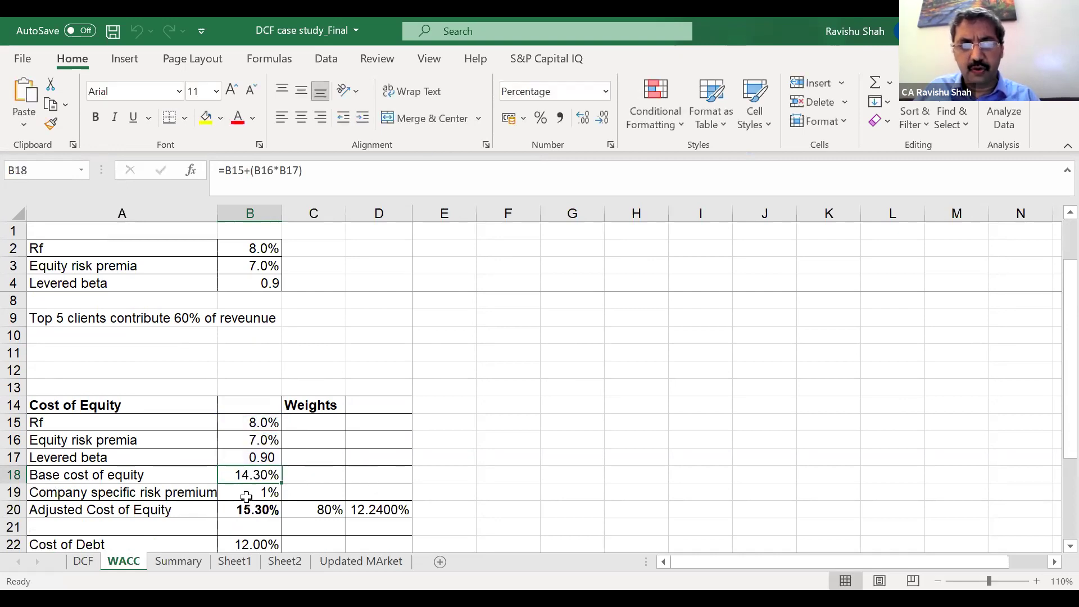
pyautogui.click(265, 498)
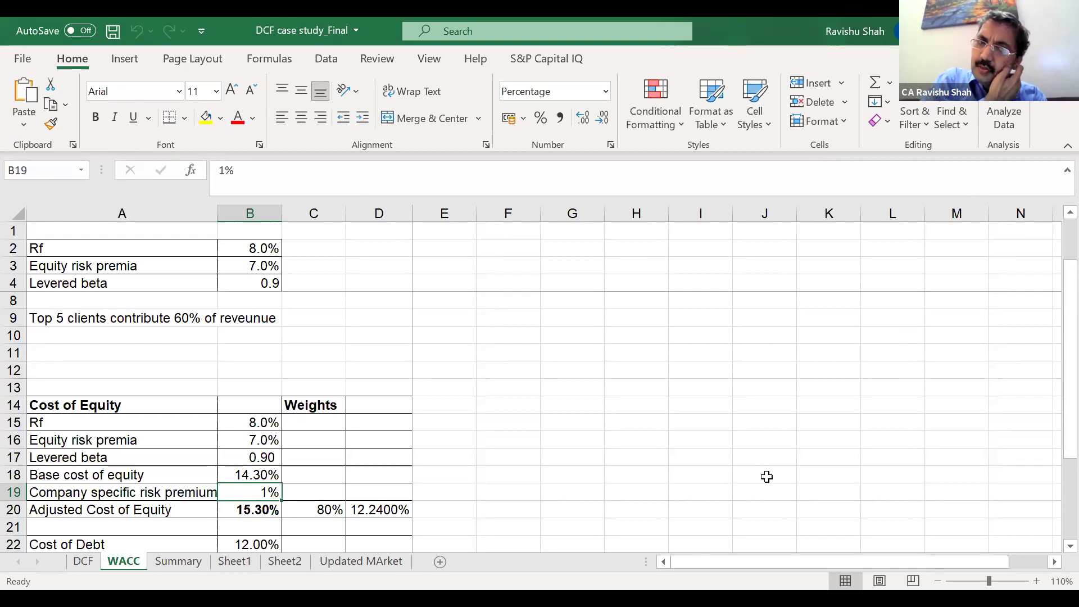
# Examine how the cost of debt and tax rate feed the post tax cost of debt in B22:B24
pyautogui.scroll(-2, 708, 455)
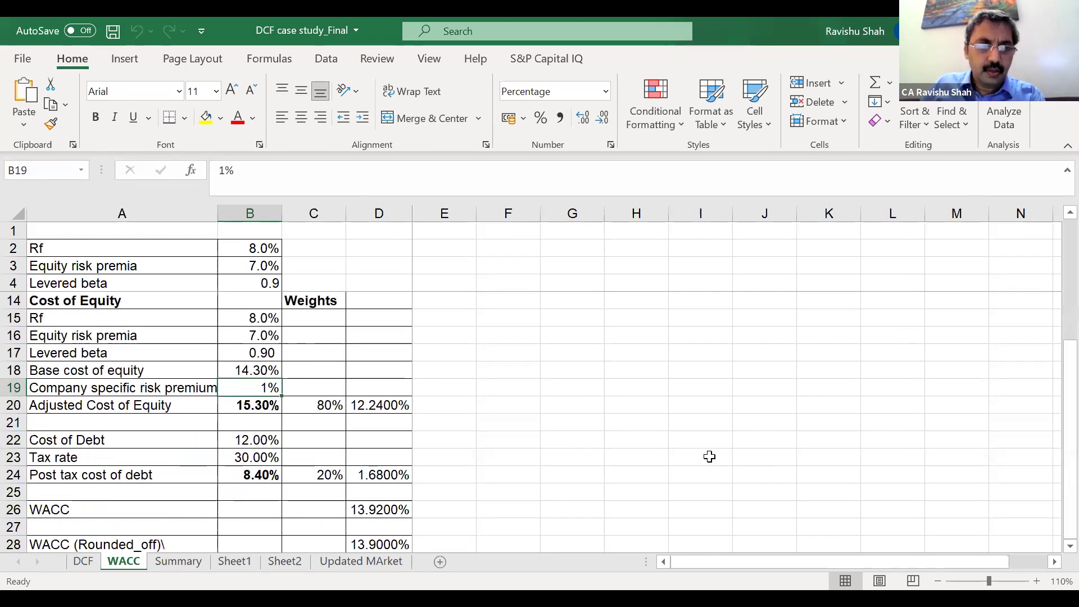
pyautogui.click(270, 440)
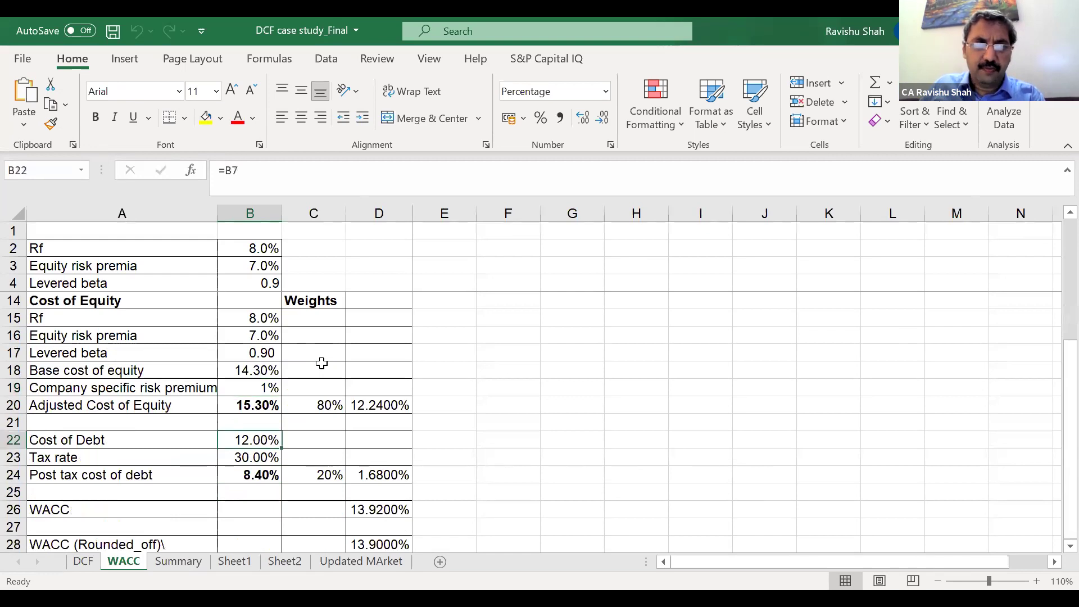
pyautogui.scroll(1, 322, 361)
pyautogui.scroll(2, 322, 361)
pyautogui.scroll(-2, 320, 362)
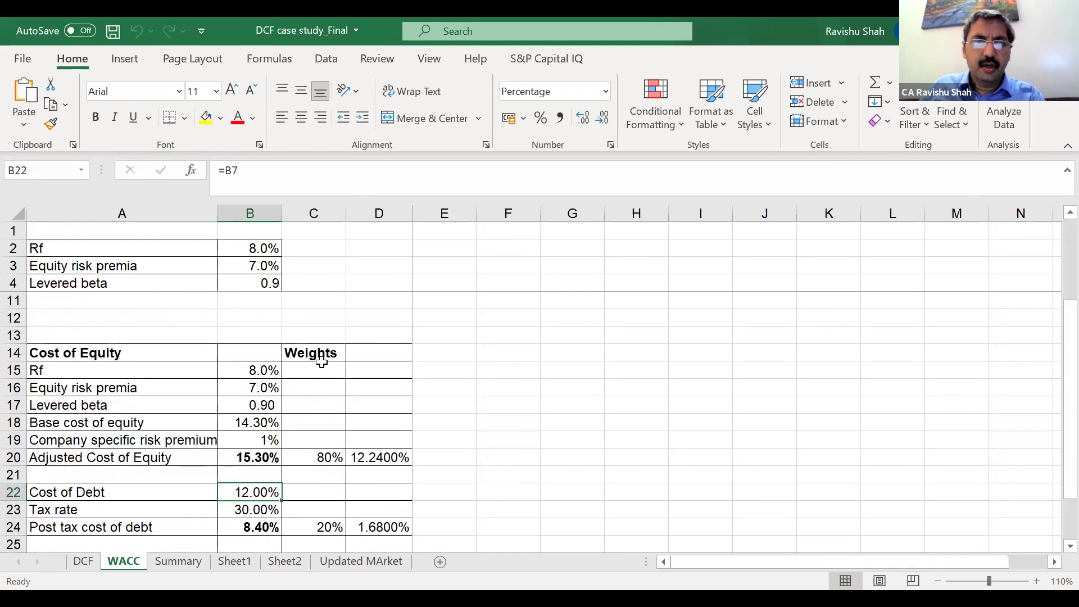
pyautogui.click(248, 520)
pyautogui.click(248, 506)
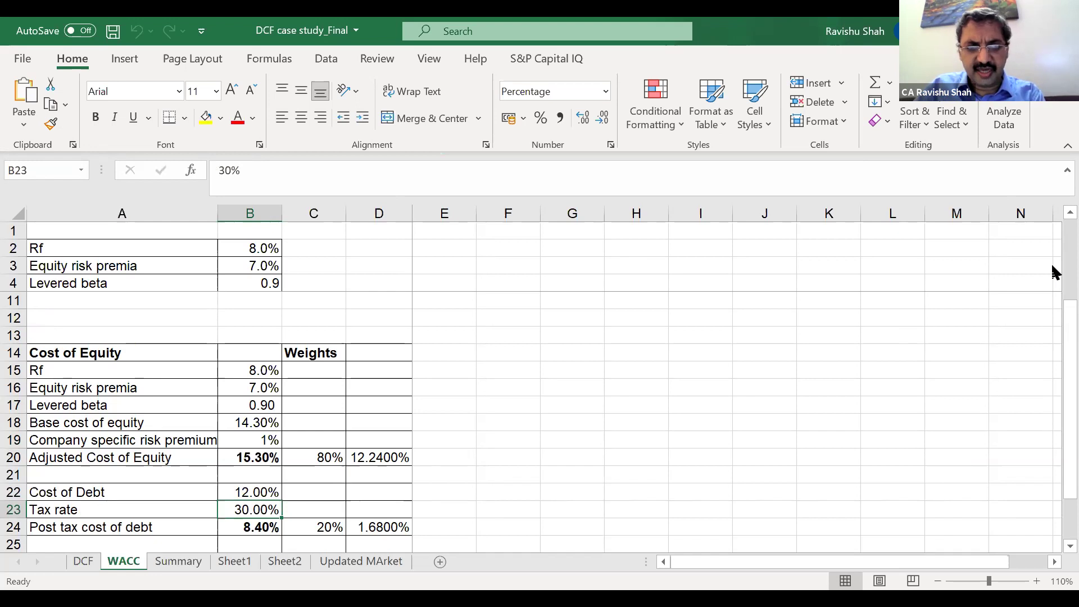
pyautogui.press('Down')
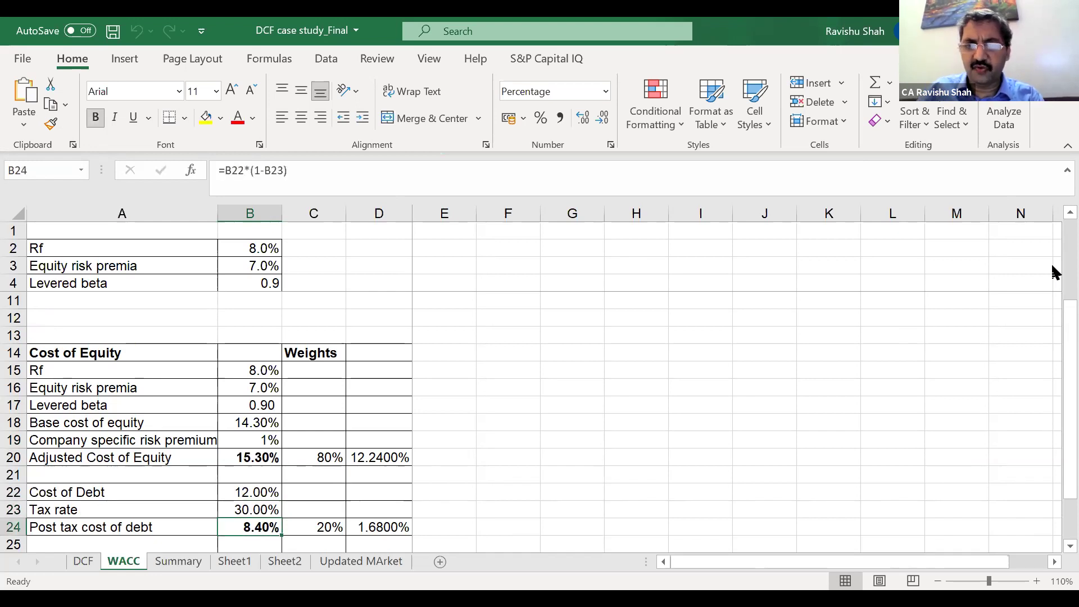
# Compare the market and book debt-equity ratios with the weights applied to adjusted cost of equity and post tax cost of debt
pyautogui.hotkey('ctrl', 'shift', '9')
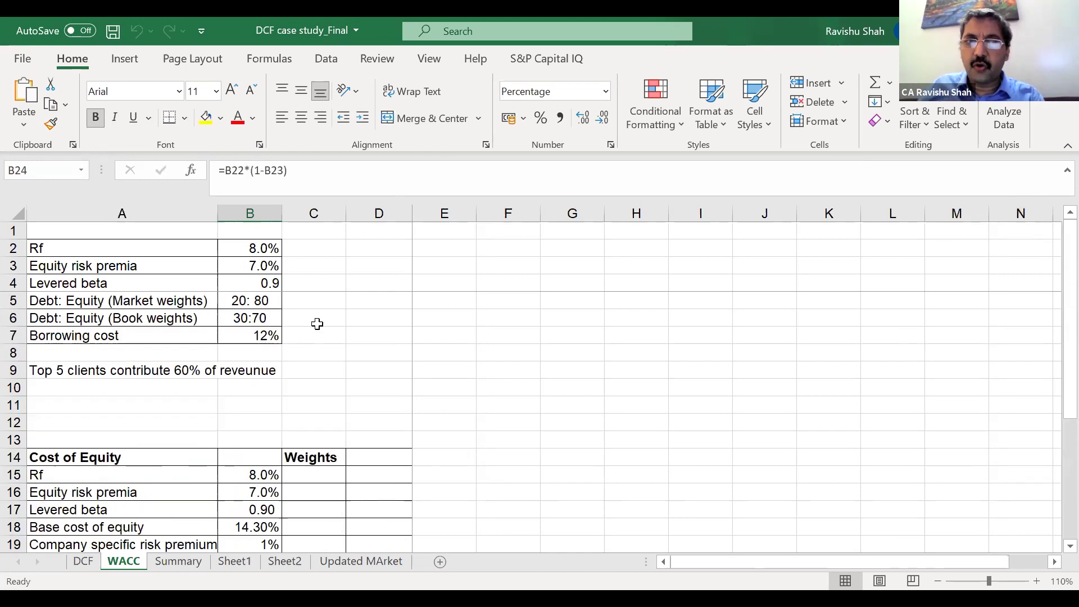
pyautogui.click(251, 300)
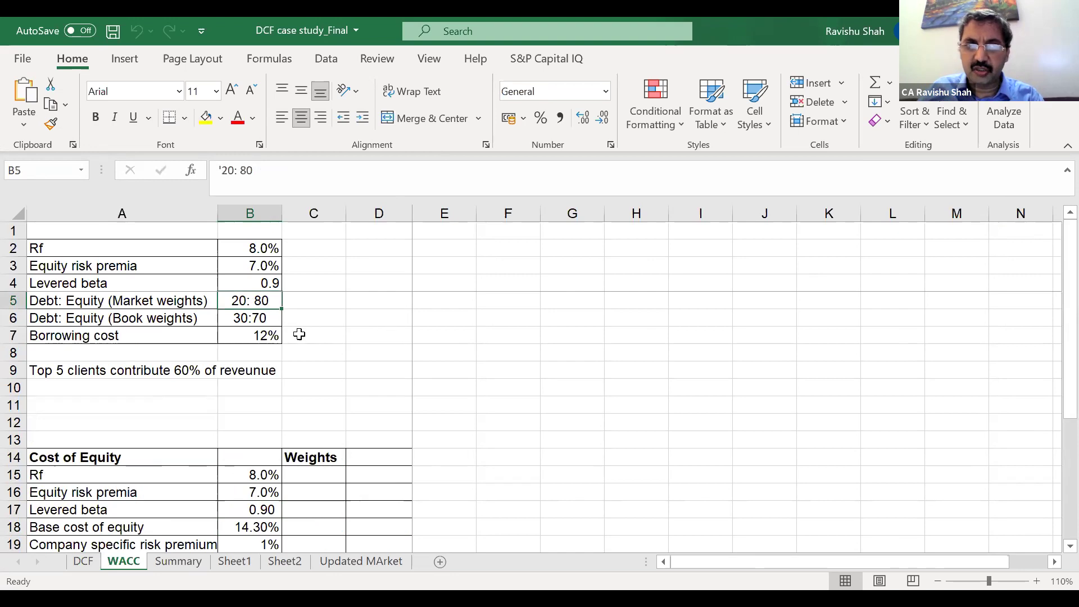
pyautogui.click(256, 318)
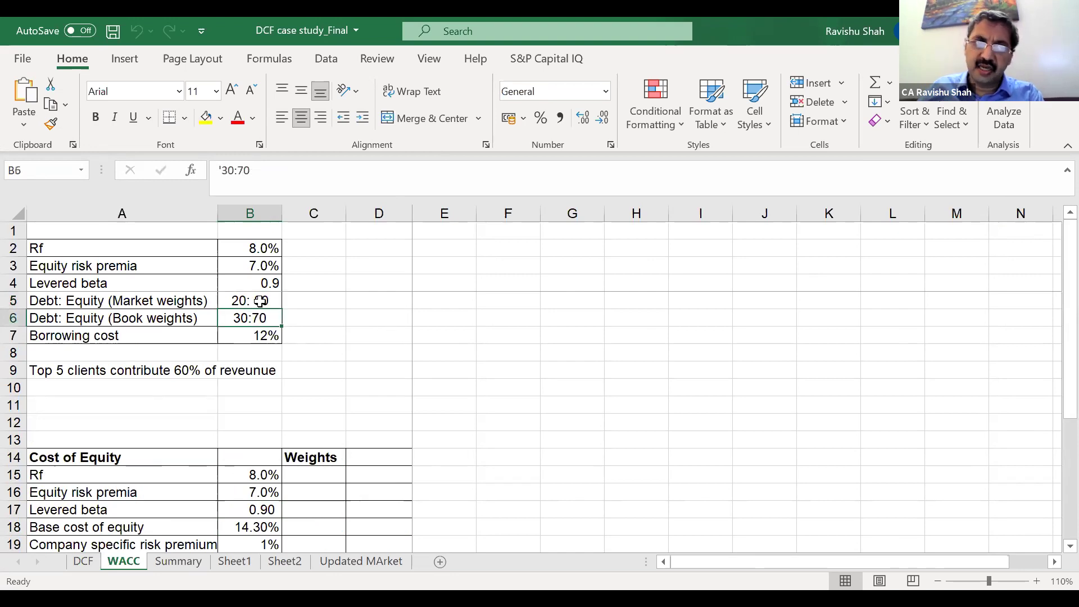
pyautogui.click(260, 300)
pyautogui.scroll(-3, 369, 316)
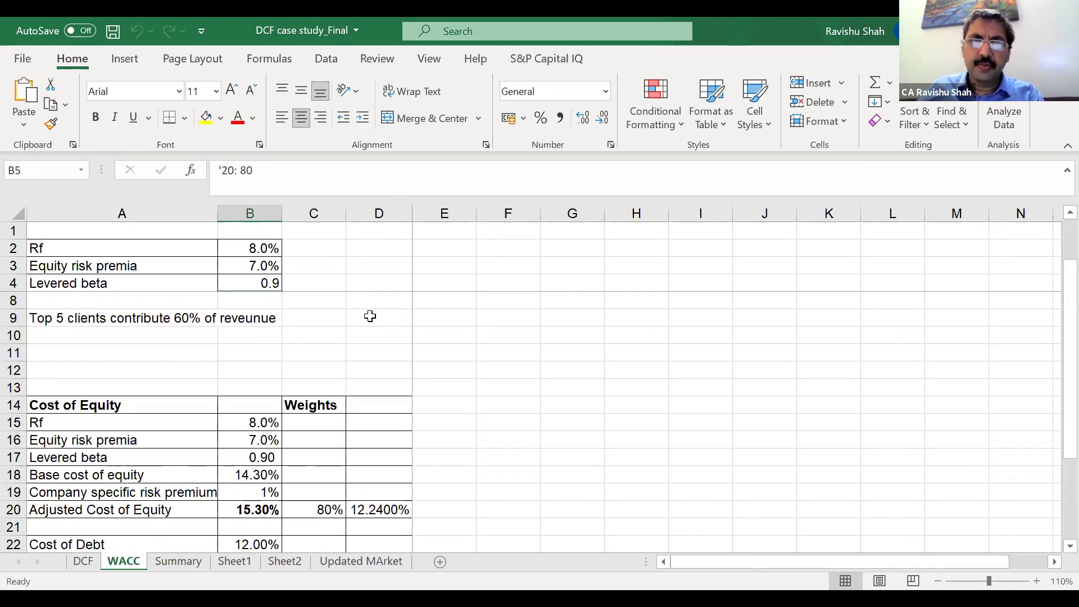
pyautogui.click(319, 402)
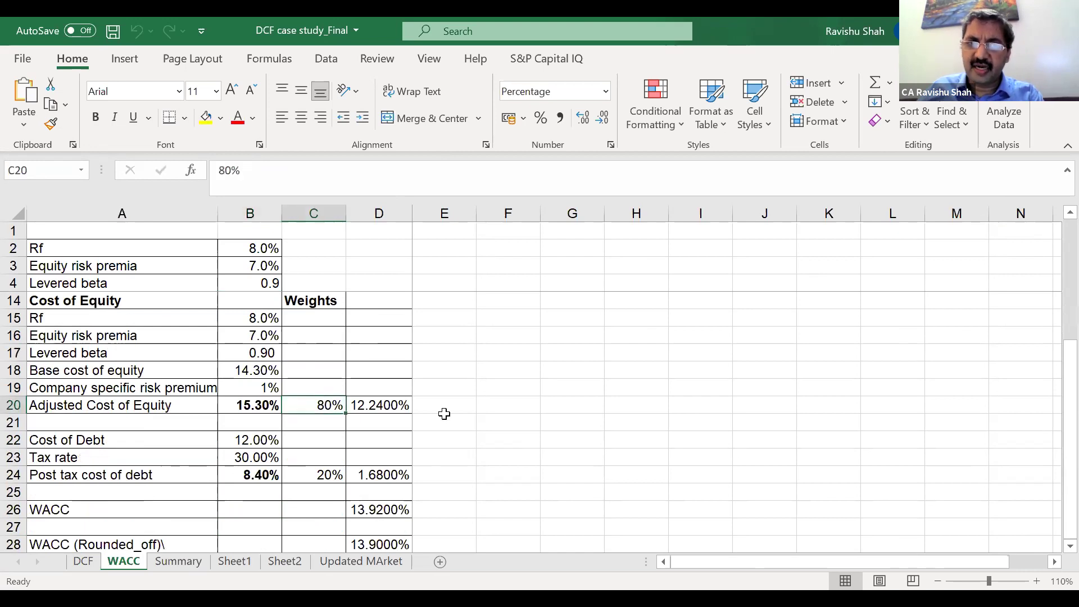
pyautogui.click(54, 406)
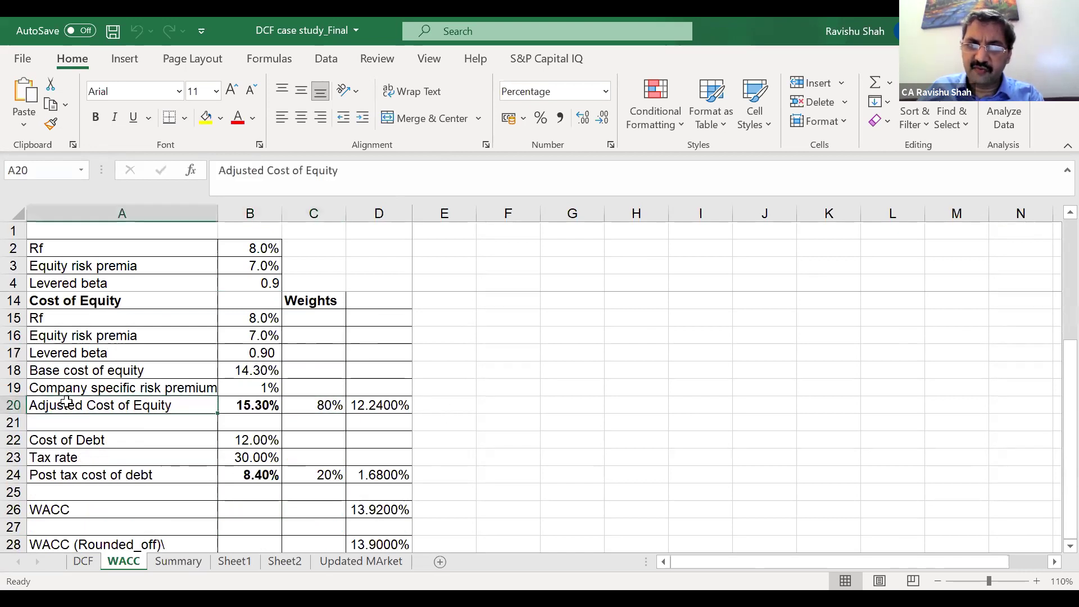
pyautogui.click(304, 475)
# Inspect the formula behind the rounded-off WACC in D28
pyautogui.scroll(-2, 404, 478)
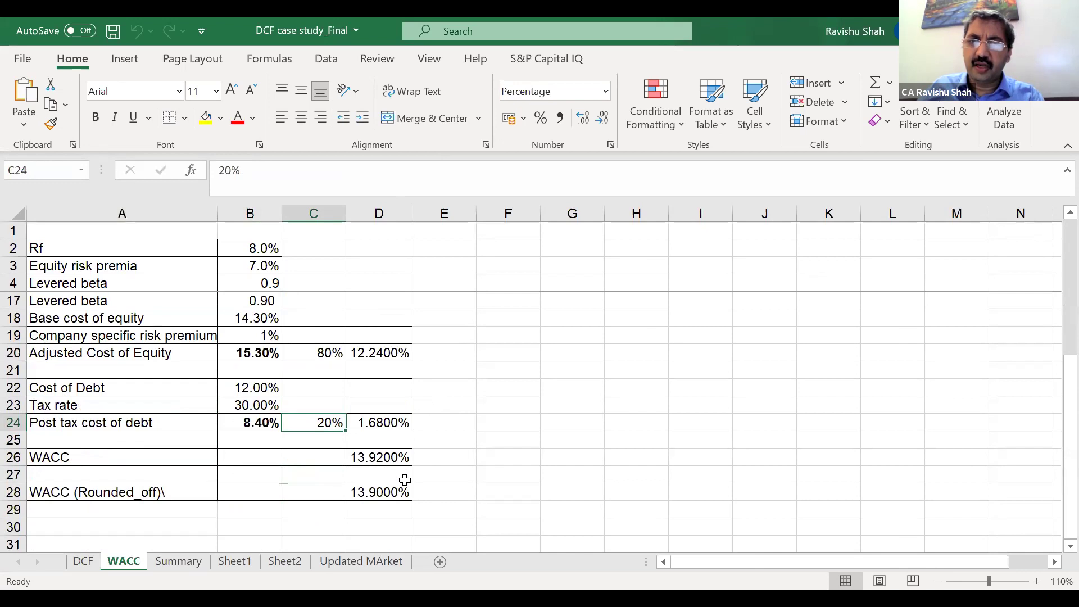
pyautogui.click(389, 438)
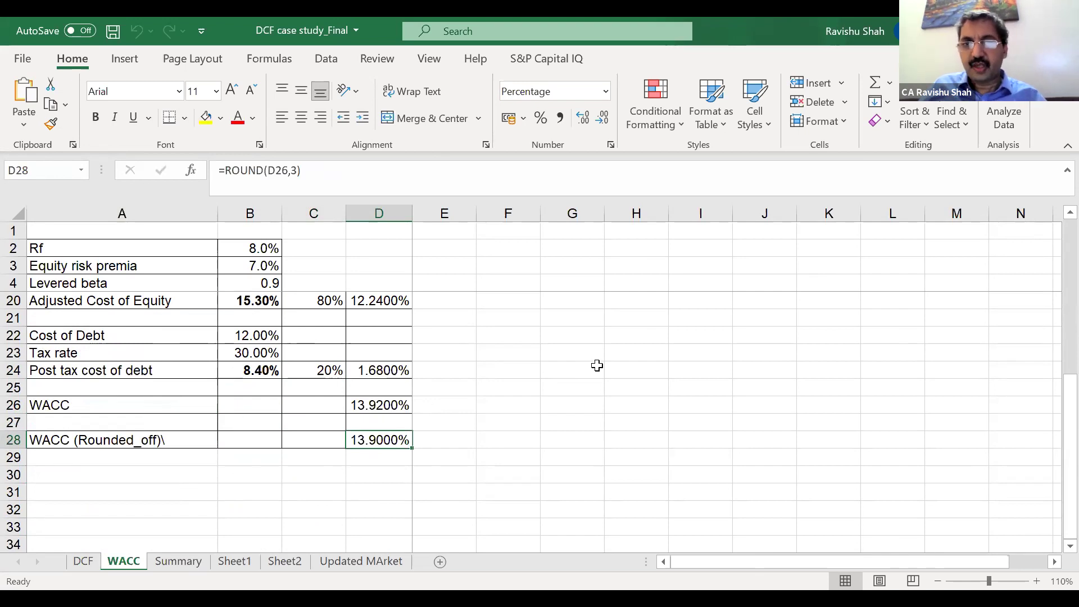
pyautogui.click(937, 581)
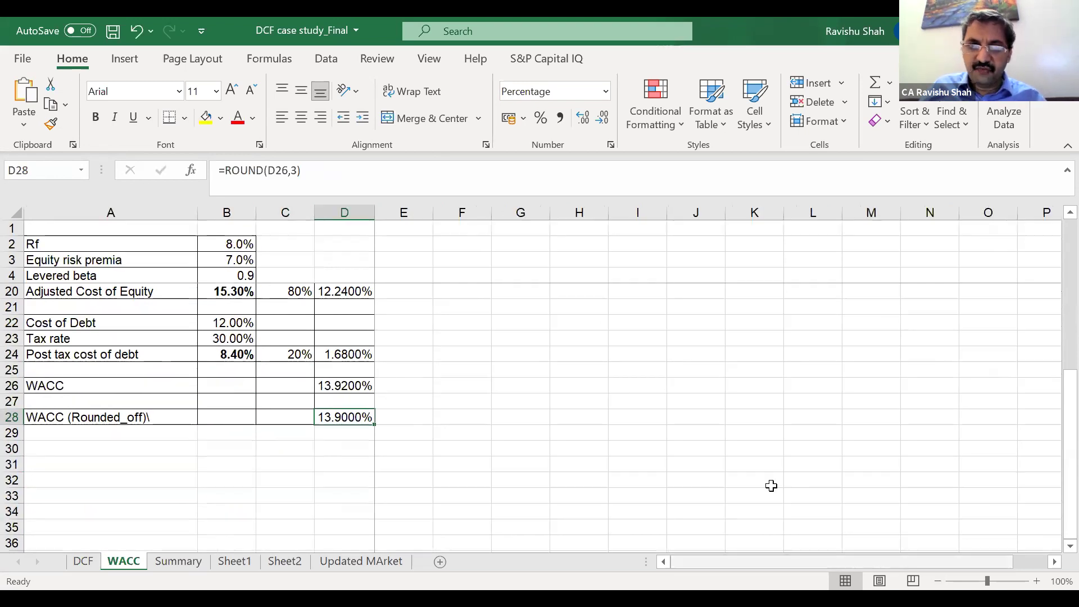
pyautogui.hotkey('ctrl', 'z')
pyautogui.hotkey('ctrl', 'z')
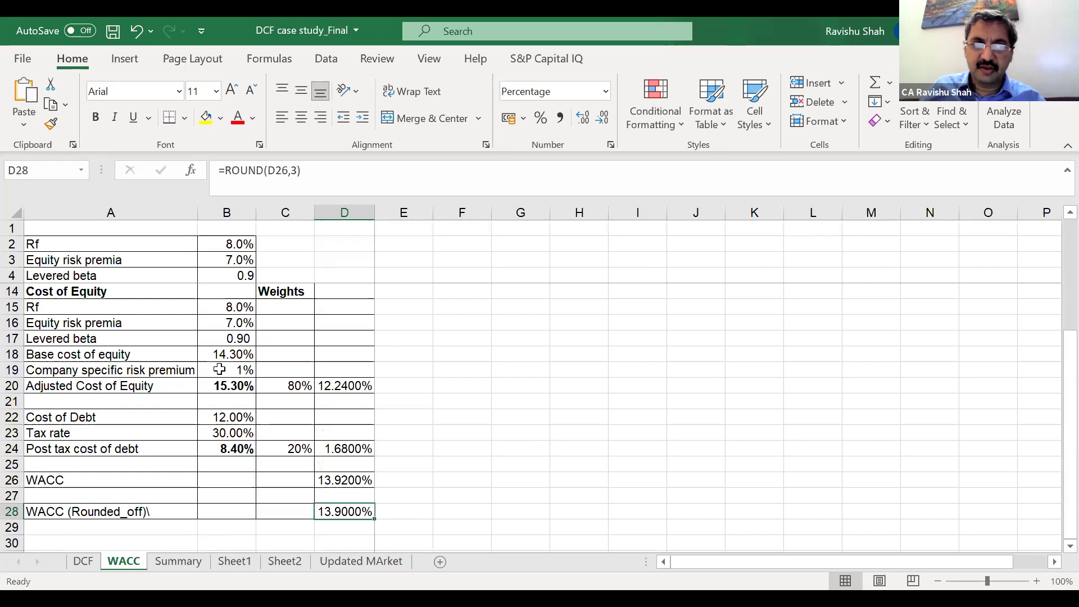
# Try company specific risk premiums of 2% and 0% in B19 to test the effect on WACC, and undo both changes
pyautogui.click(219, 369)
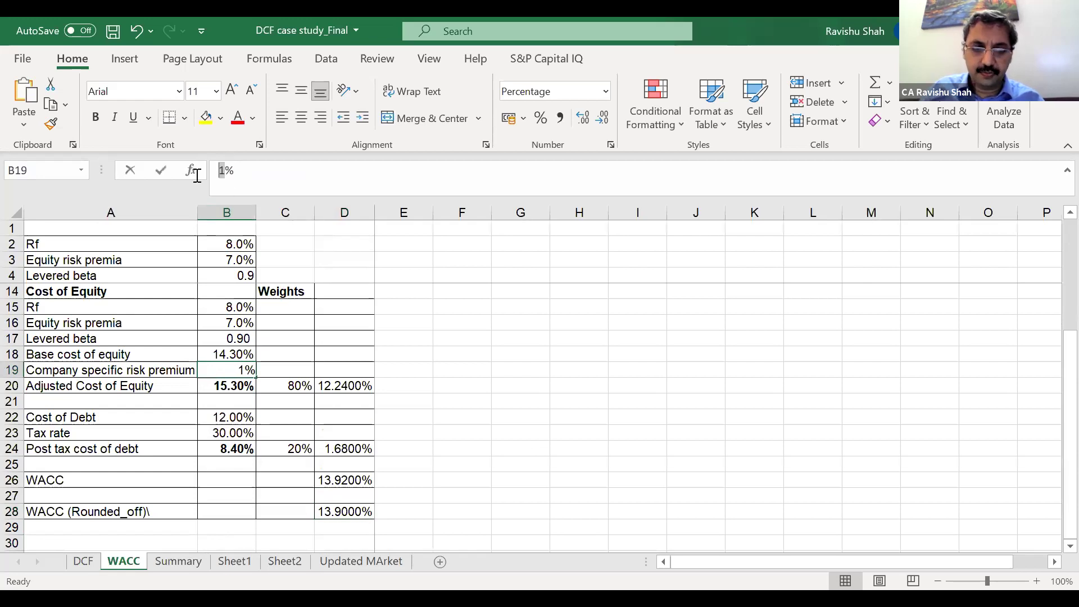
pyautogui.write('2')
pyautogui.press('Return')
pyautogui.press('Up')
pyautogui.write('0')
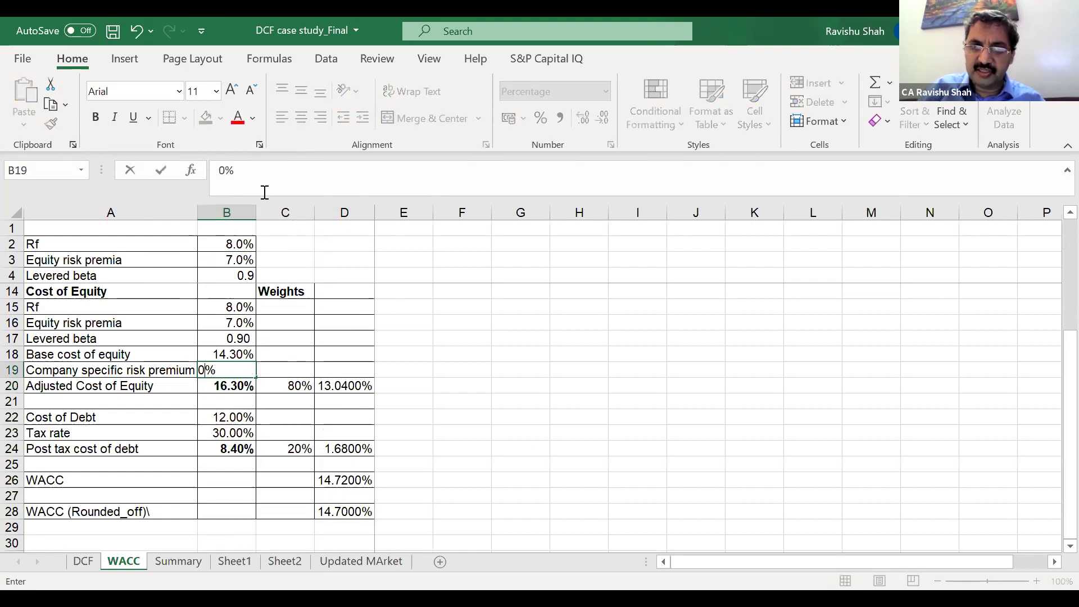
pyautogui.press('Return')
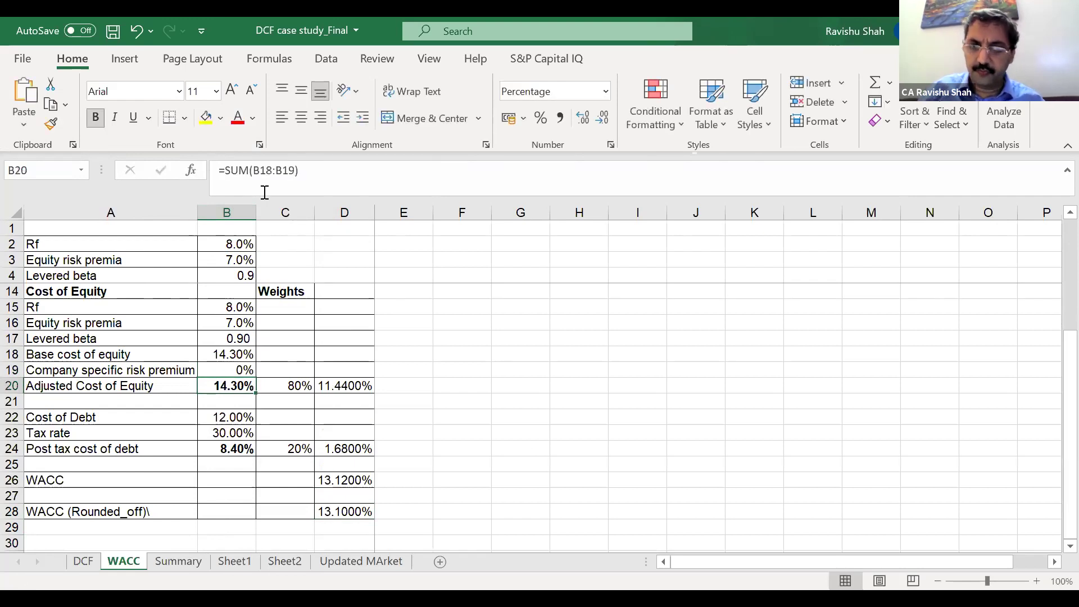
pyautogui.hotkey('ctrl', 'z')
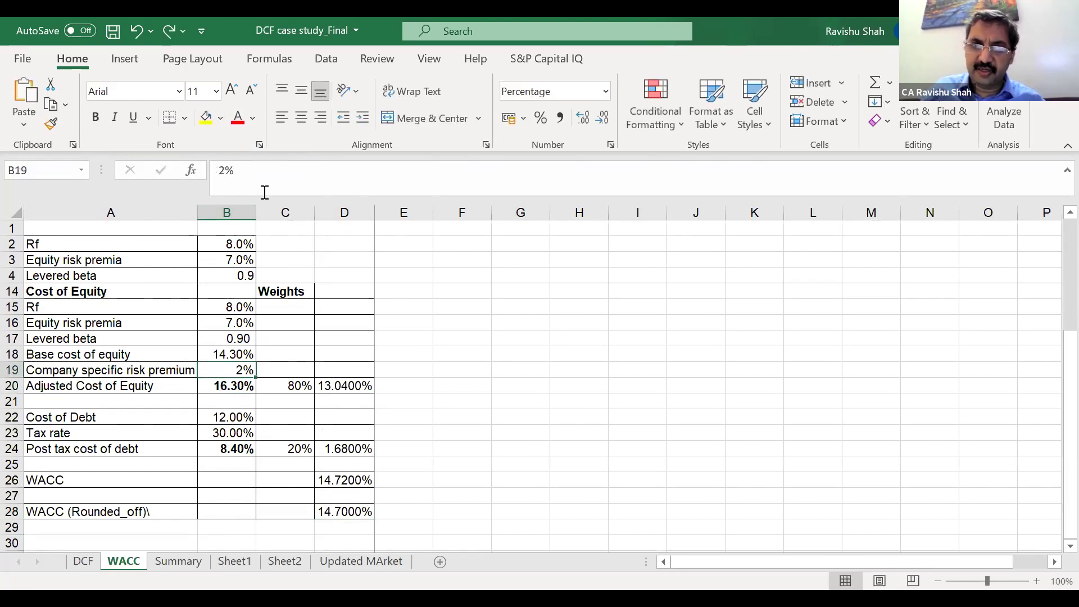
pyautogui.hotkey('ctrl', 'z')
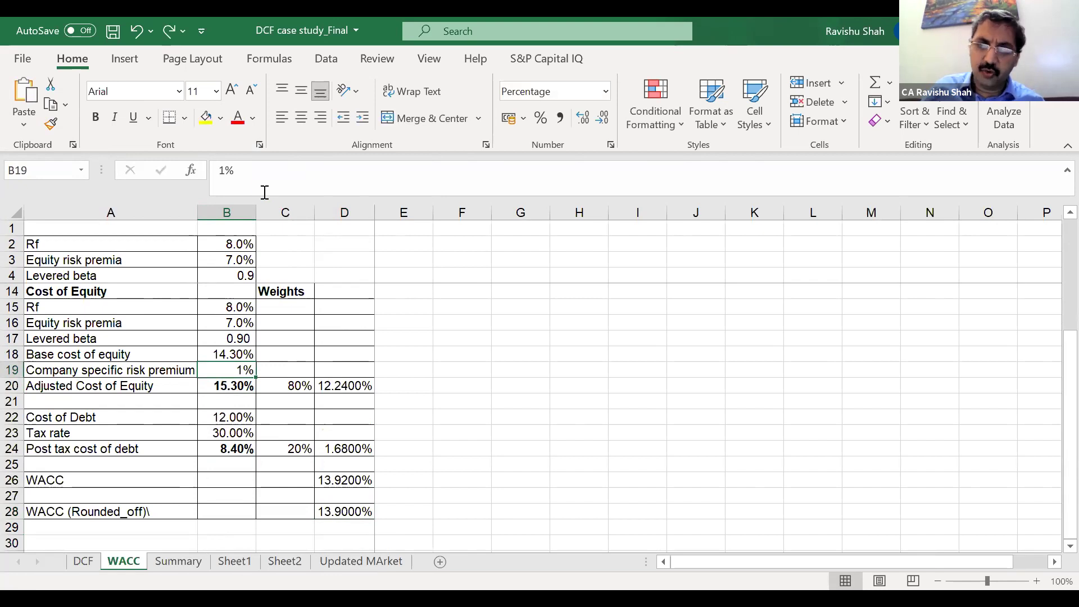
# Show the company specific risk premium with one decimal place and select the rounded-off WACC row, A28:D28
pyautogui.click(583, 120)
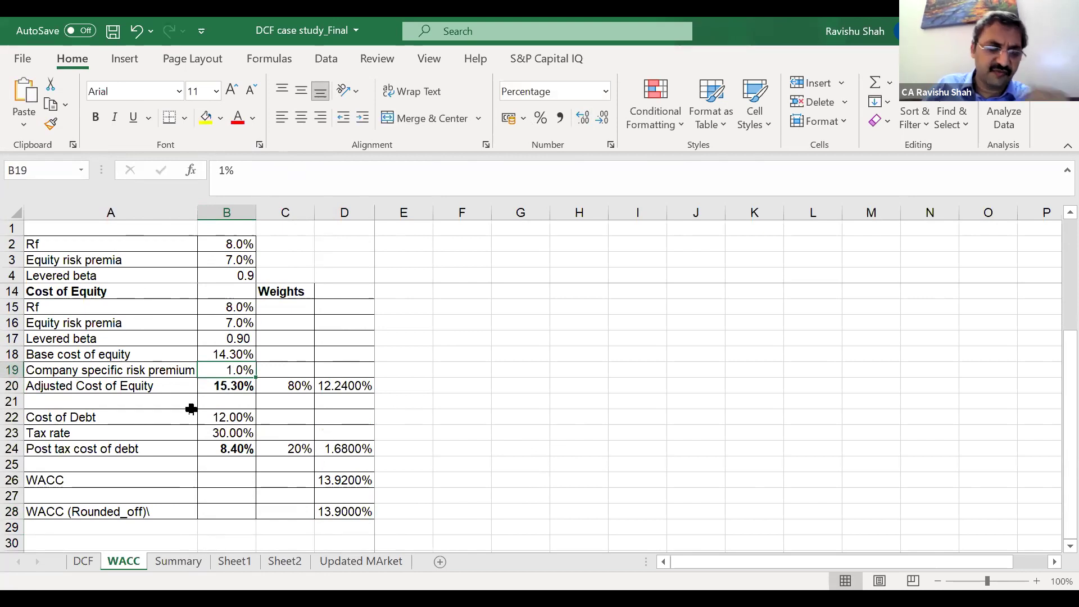
pyautogui.moveTo(355, 511); pyautogui.dragTo(118, 512)
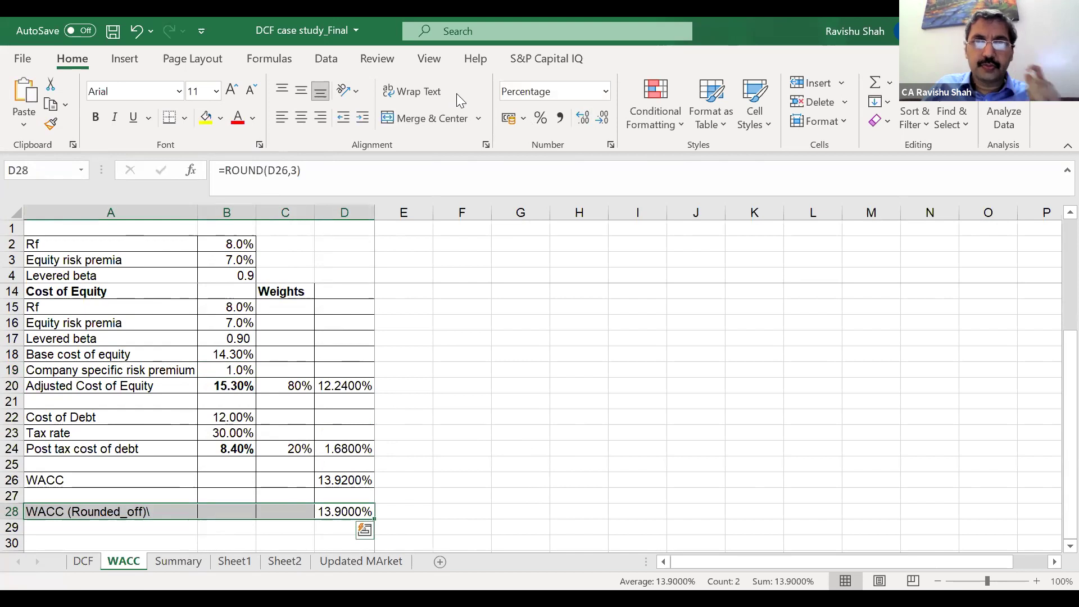
# Highlight the rounded-off WACC row A28:D28 in yellow and review the company specific risk premium, the weights and the levered beta
pyautogui.click(206, 117)
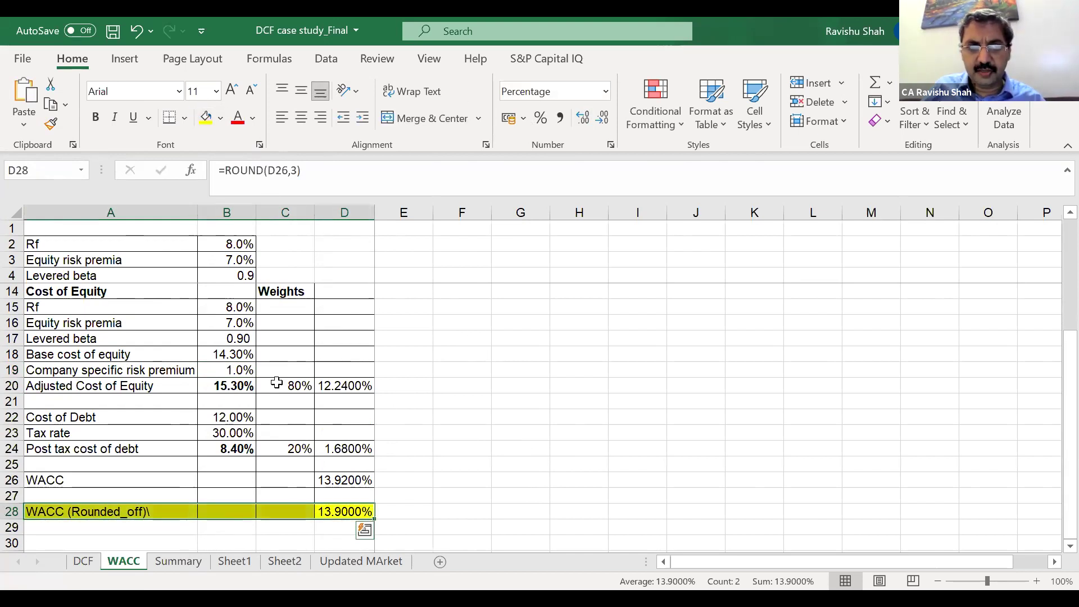
pyautogui.click(231, 366)
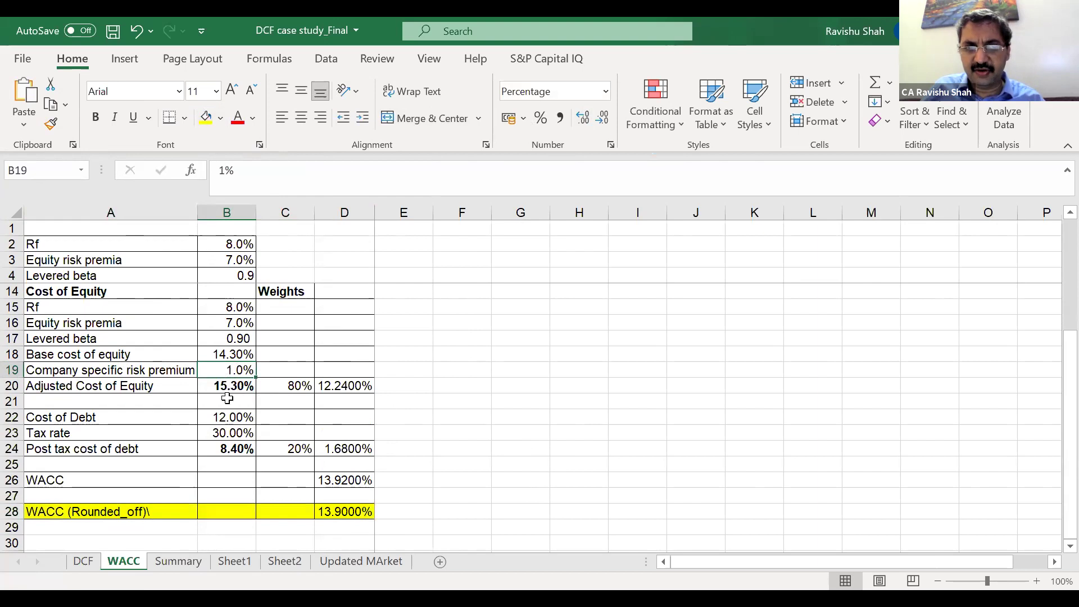
pyautogui.click(281, 389)
pyautogui.click(293, 449)
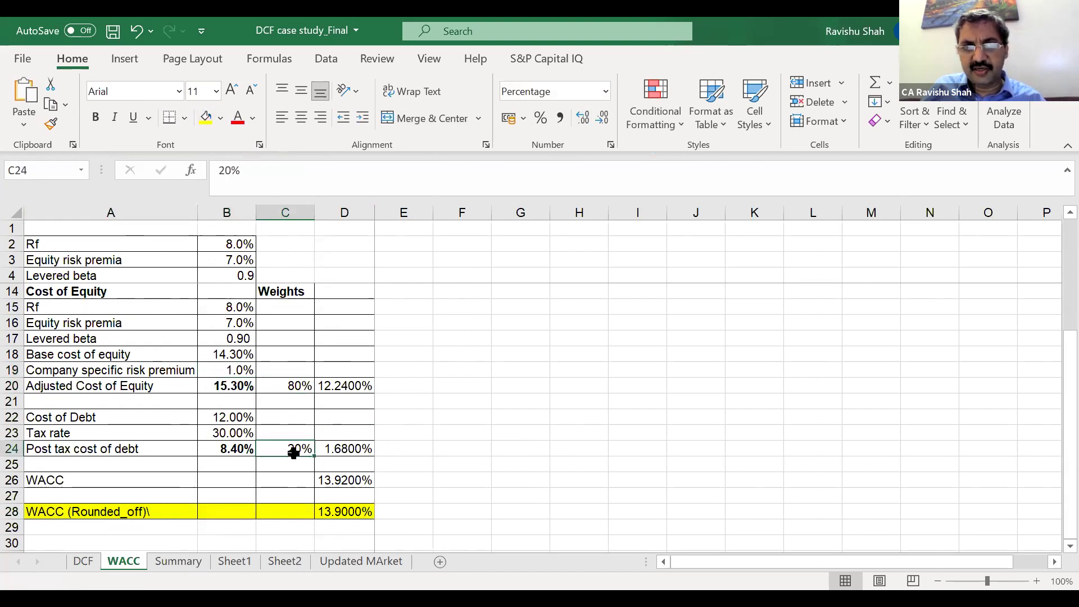
pyautogui.click(235, 337)
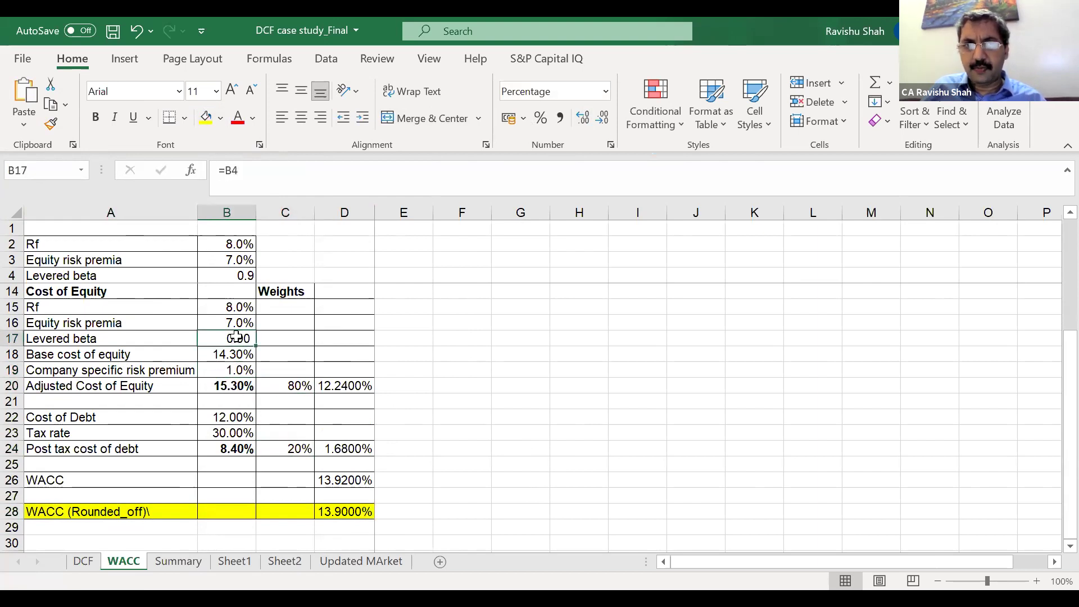
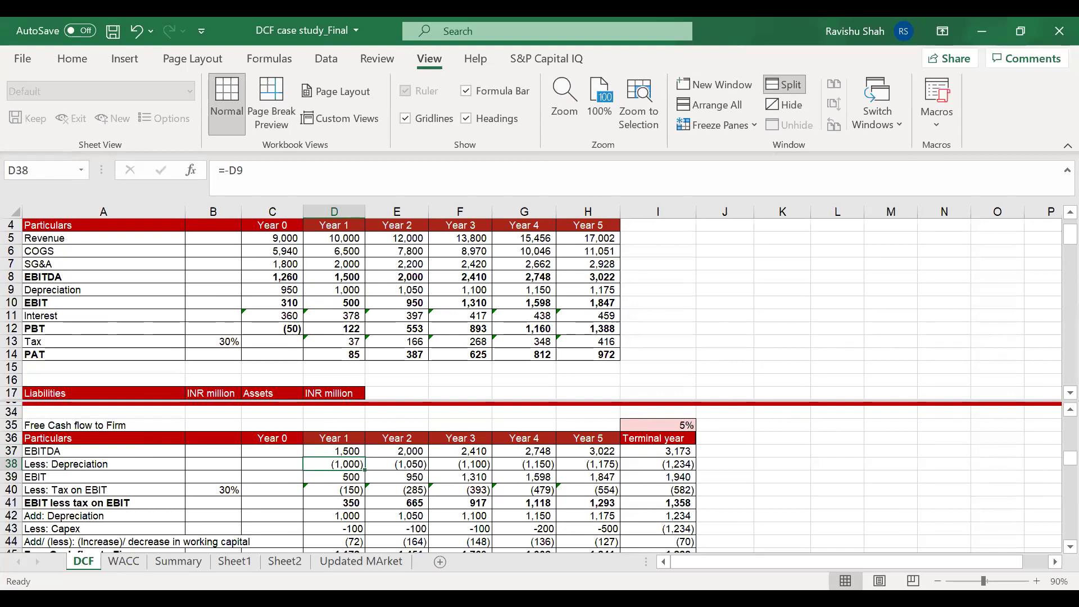
# Inspect the formulas in the Less: Depreciation row of the free cash flow table, D38 to H38, on the DCF sheet
pyautogui.press('Down')
pyautogui.press('Down')
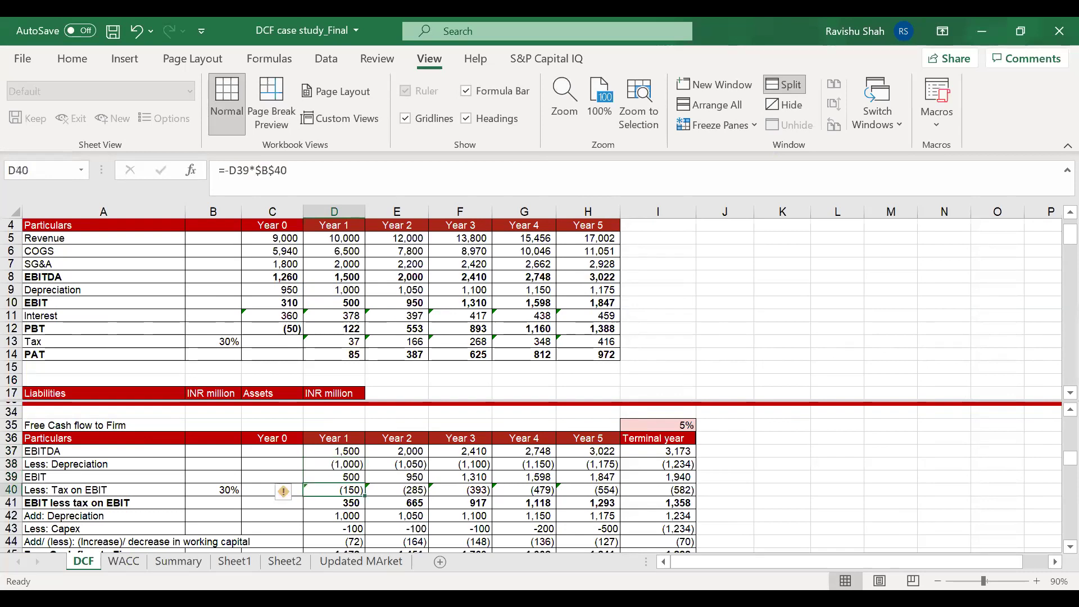
pyautogui.press('Up')
pyautogui.press('Up')
pyautogui.press('F2')
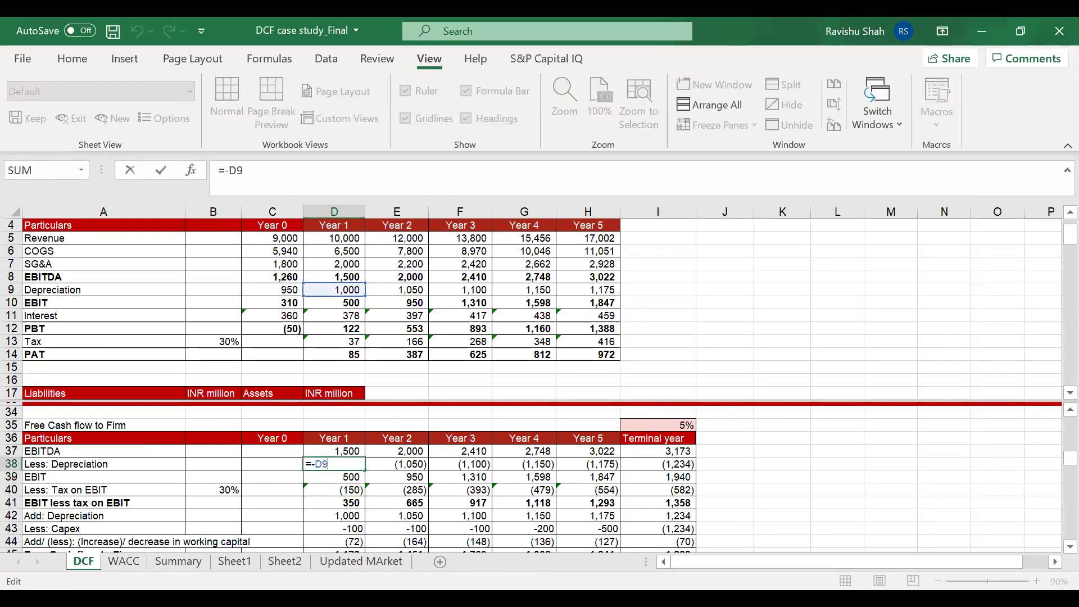
pyautogui.press('Tab')
pyautogui.press('F2')
pyautogui.press('Tab')
pyautogui.press('Tab')
pyautogui.press('Tab')
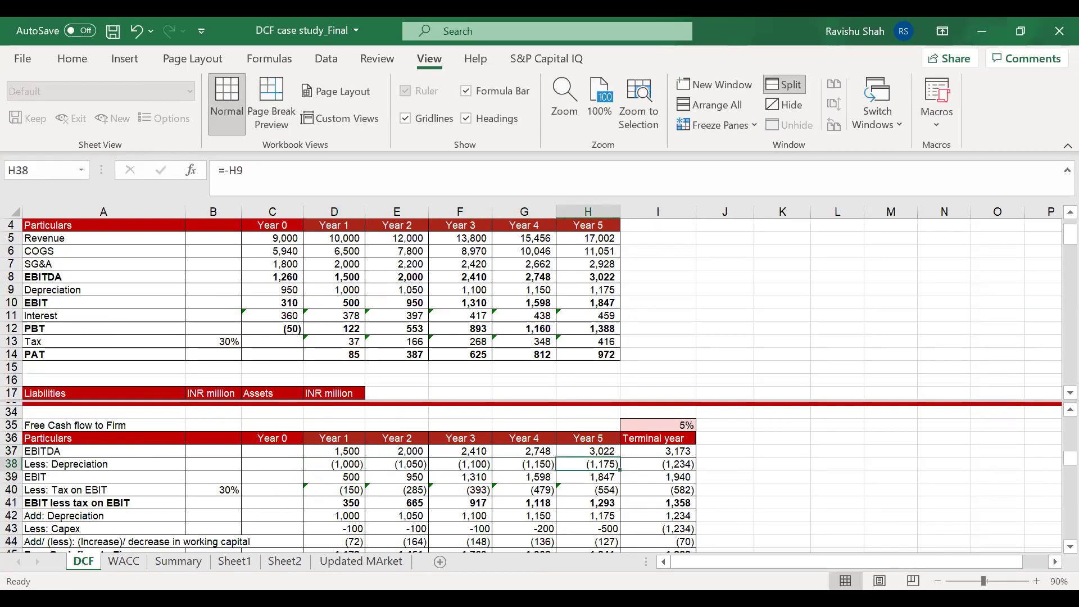
# Inspect the EBIT formula in H39 and look across the EBIT row of the free cash flow table
pyautogui.press('Down')
pyautogui.press('F2')
pyautogui.press('Escape')
pyautogui.press('Left')
pyautogui.press('Left')
pyautogui.press('Left')
pyautogui.press('Left')
pyautogui.press('Left')
# Inspect the terminal year formulas for EBITDA, depreciation and EBIT in I37:I39, including their link to the growth rate in I35
pyautogui.press('Right')
pyautogui.press('Right')
pyautogui.press('Right')
pyautogui.press('Right')
pyautogui.press('Right')
pyautogui.press('Right')
pyautogui.press('Up')
pyautogui.press('Up')
pyautogui.press('F2')
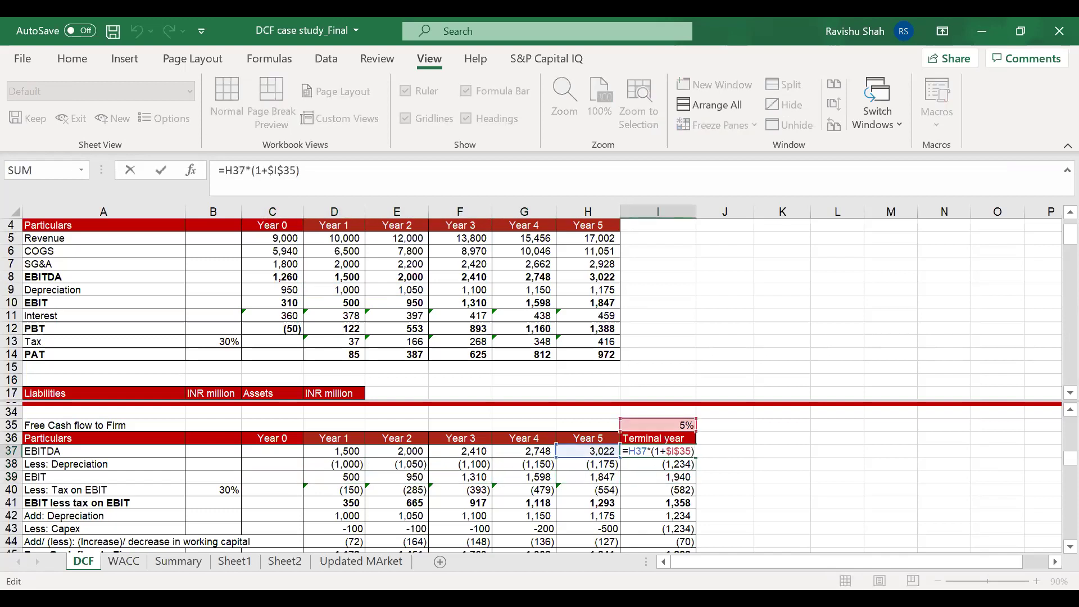
pyautogui.press('Escape')
pyautogui.press('Down')
pyautogui.press('Up')
pyautogui.press('F2')
pyautogui.press('Return')
pyautogui.press('F2')
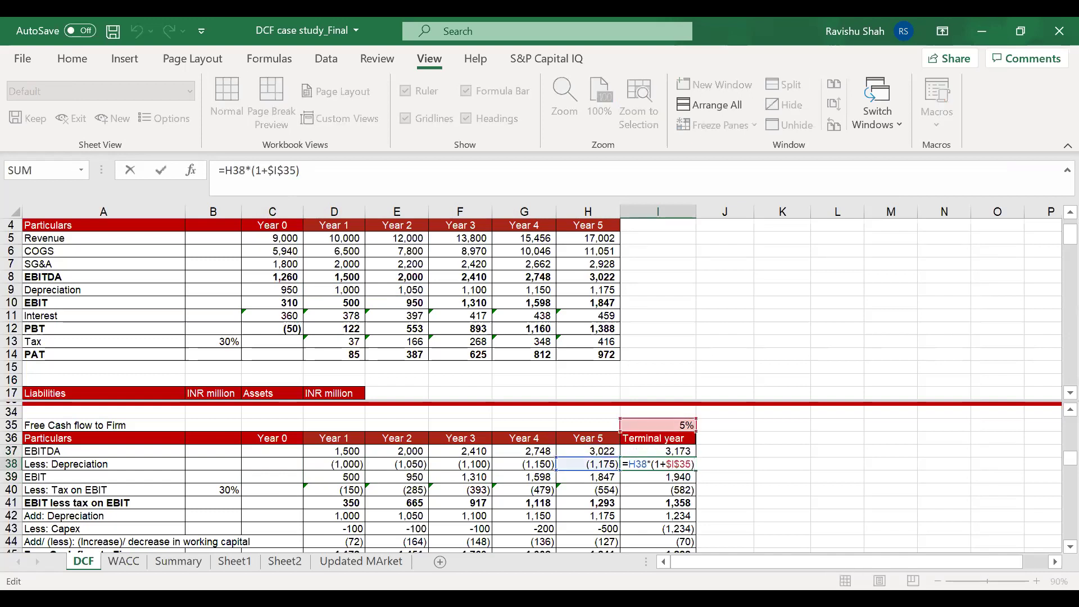
pyautogui.press('Return')
pyautogui.press('F2')
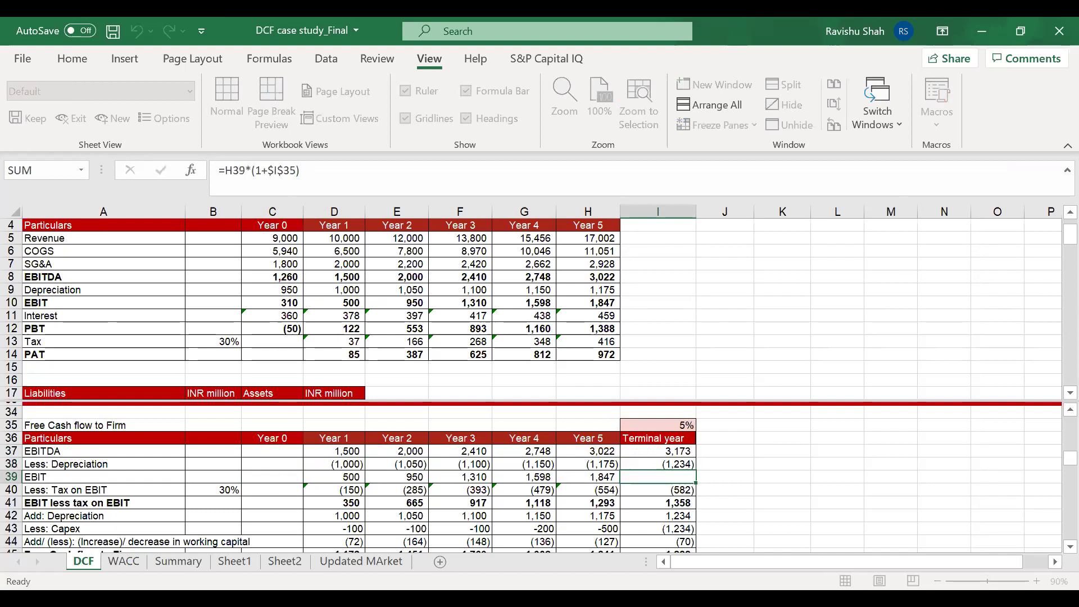
pyautogui.press('Escape')
# Check the Less: Tax on EBIT formulas across row 40, from Year 1 in D40 through the terminal year
pyautogui.press('Down')
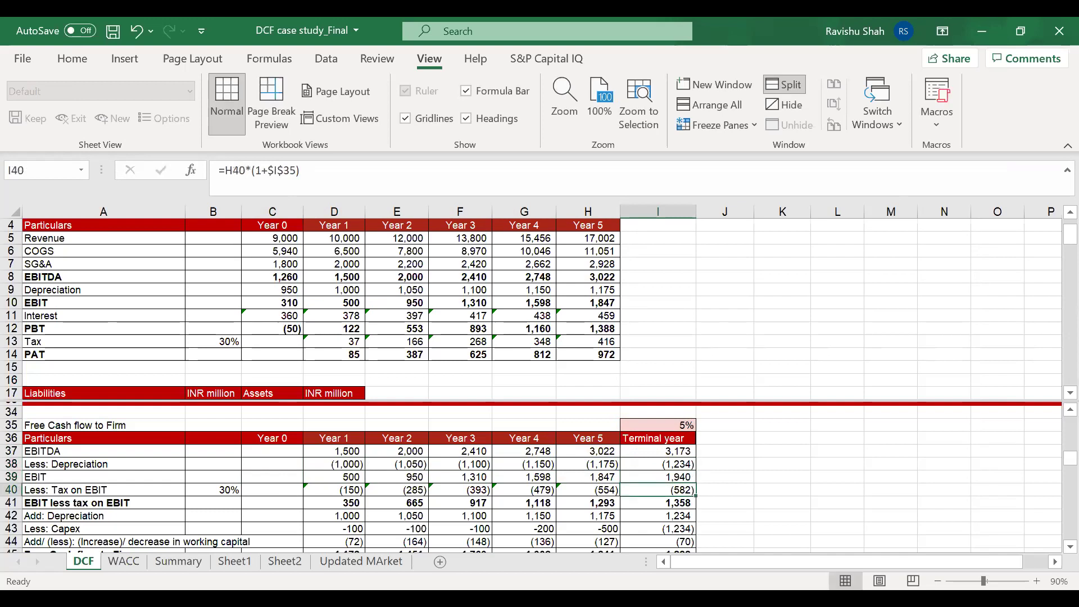
pyautogui.press('Left')
pyautogui.press('Left')
pyautogui.press('Left')
pyautogui.press('Left')
pyautogui.press('Left')
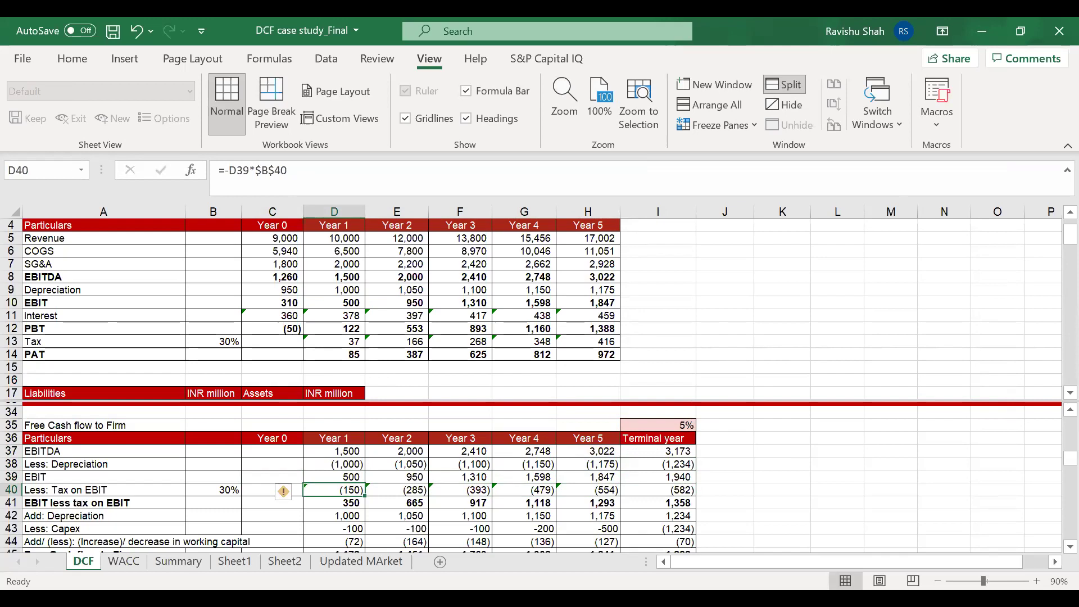
pyautogui.press('F2')
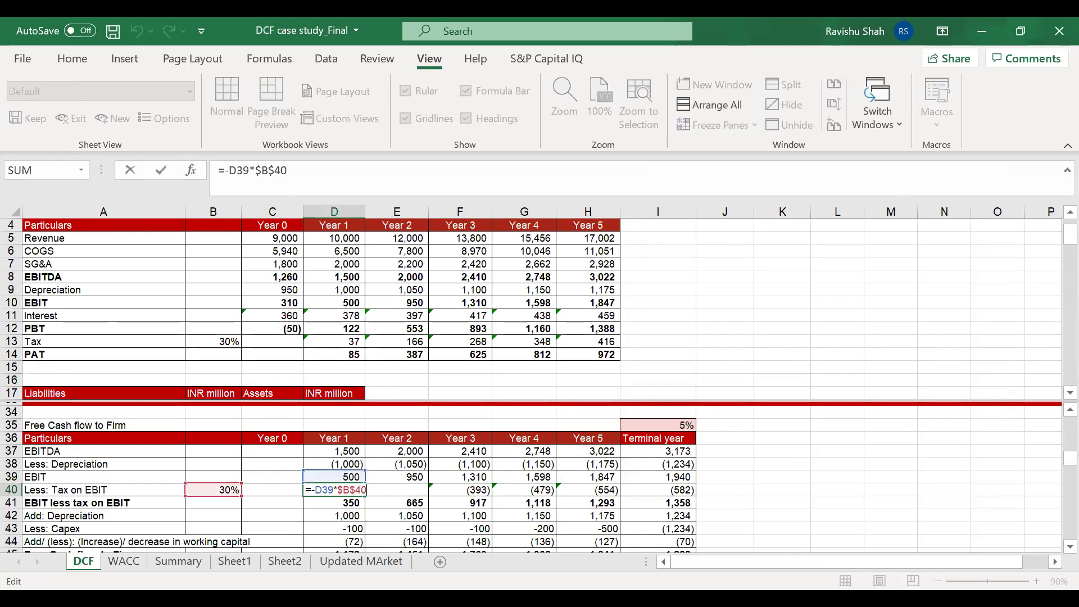
pyautogui.press('Tab')
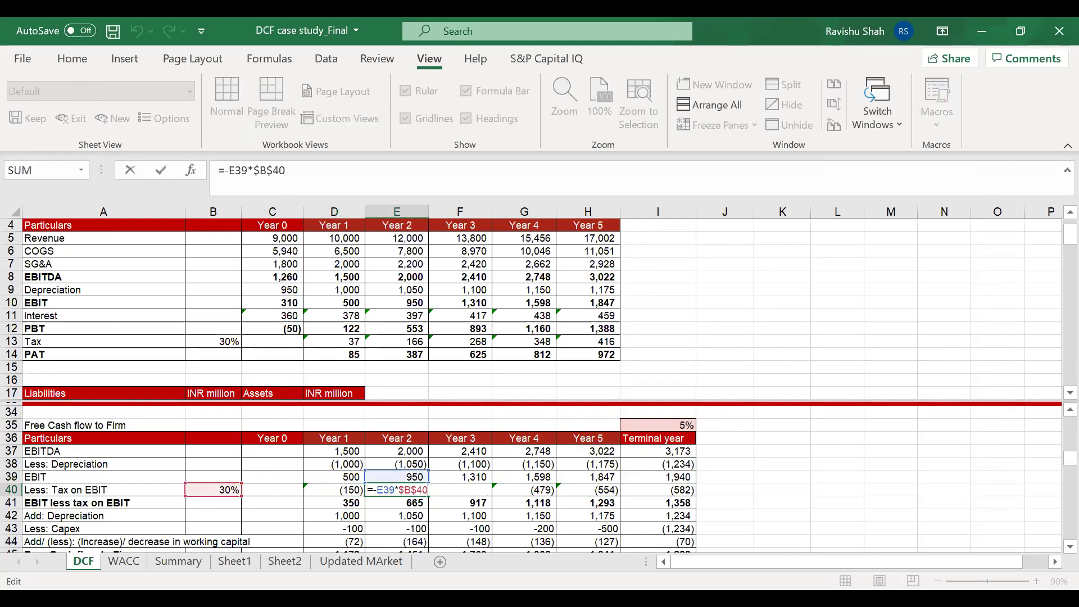
pyautogui.press('Right')
pyautogui.press('F2')
pyautogui.press('Tab')
pyautogui.press('F2')
pyautogui.press('Tab')
pyautogui.press('F2')
pyautogui.press('Tab')
pyautogui.press('F2')
pyautogui.press('Return')
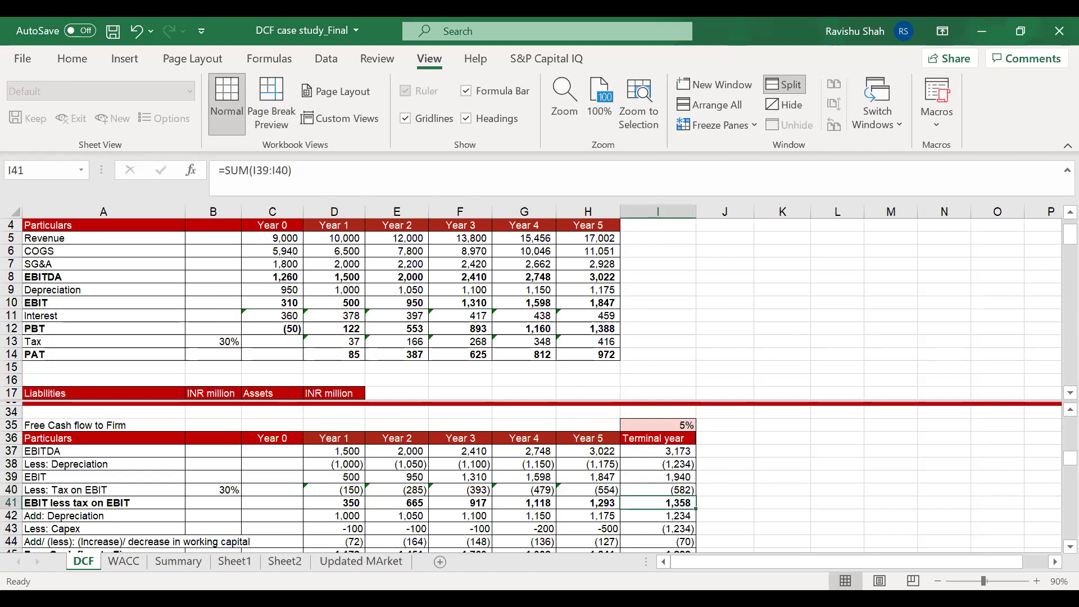
# Look over the EBIT less tax row and inspect the depreciation add-back formulas in row 42
pyautogui.press('Left')
pyautogui.press('Left')
pyautogui.press('Left')
pyautogui.press('Left')
pyautogui.press('Down')
pyautogui.press('Left')
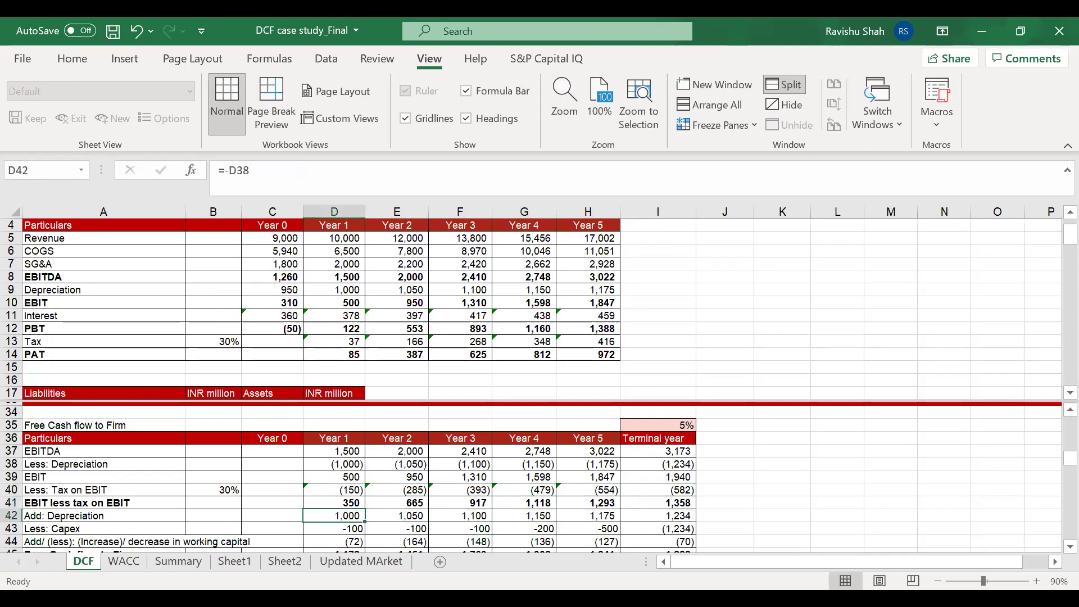
pyautogui.press('F2')
pyautogui.press('Tab')
pyautogui.press('F2')
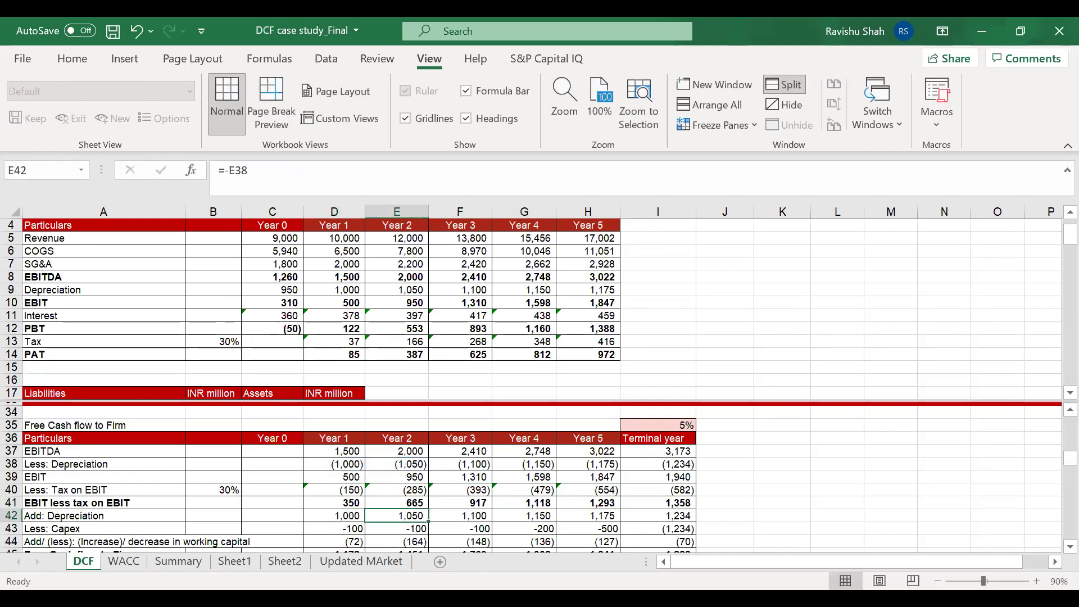
pyautogui.press('Tab')
pyautogui.press('Tab')
pyautogui.press('Tab')
pyautogui.press('Left')
pyautogui.press('Left')
pyautogui.press('Left')
pyautogui.press('Left')
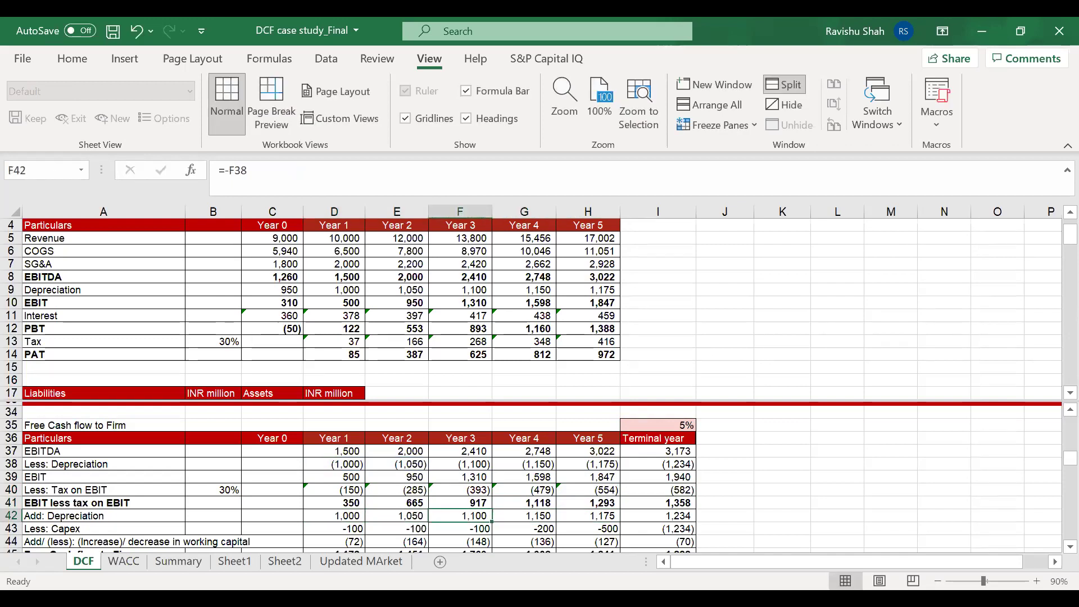
# Inspect the source cells behind the Less: Capex figures for Years 1 to 3 in D43:F43
pyautogui.press('Down')
pyautogui.press('F2')
pyautogui.press('Tab')
pyautogui.press('F2')
pyautogui.press('Escape')
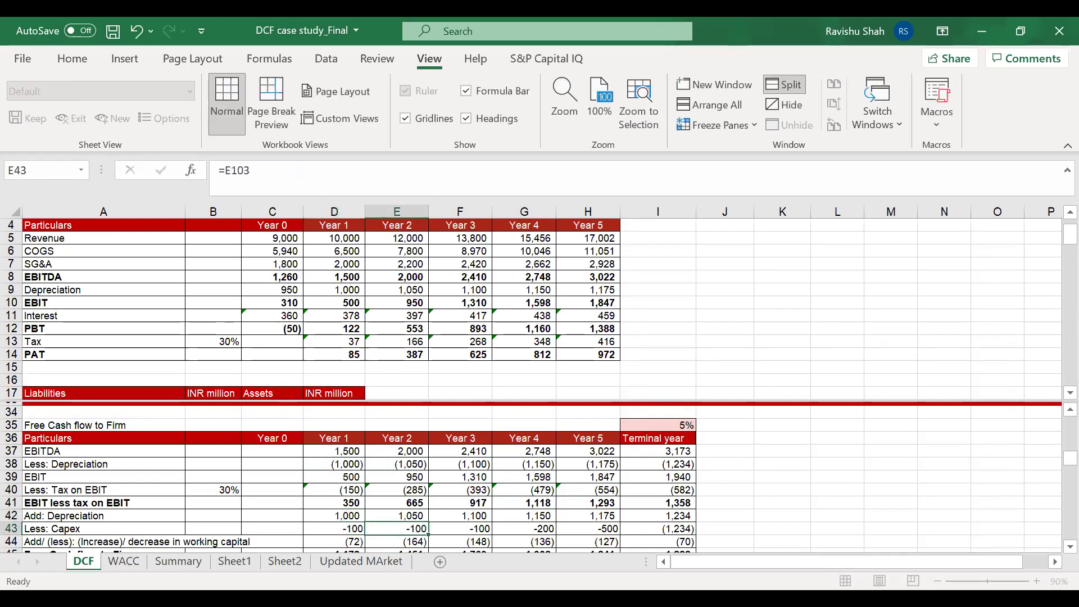
pyautogui.press('Tab')
pyautogui.press('F2')
pyautogui.press('Escape')
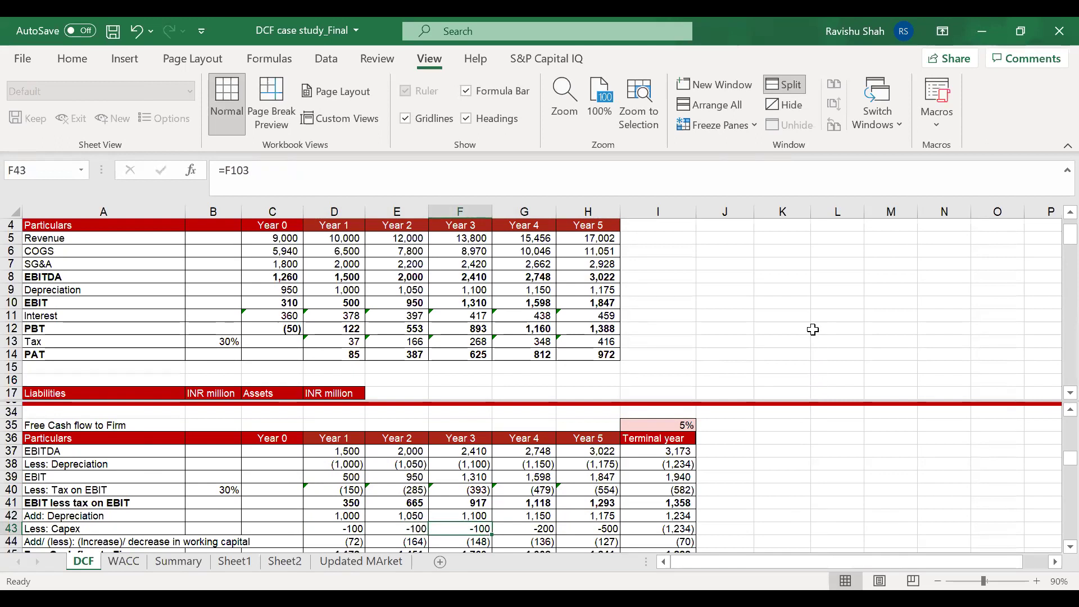
# Enlarge the lower split pane to show the free cash flow table through PV of FCFF, and check the terminal year capex in I43
pyautogui.moveTo(660, 402); pyautogui.dragTo(660, 337)
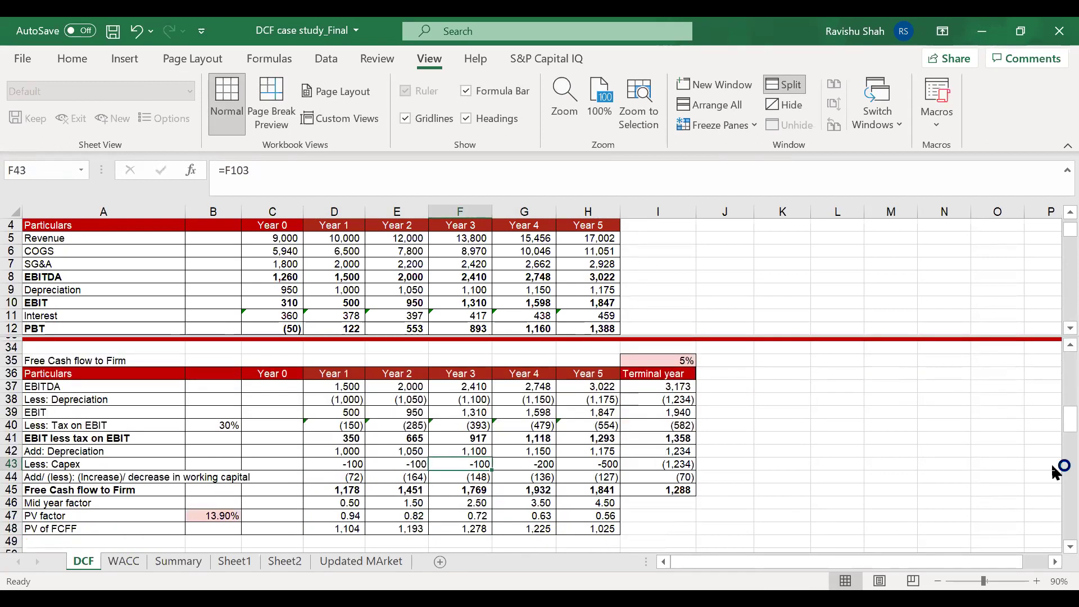
pyautogui.press('Right')
pyautogui.press('Right')
pyautogui.press('Right')
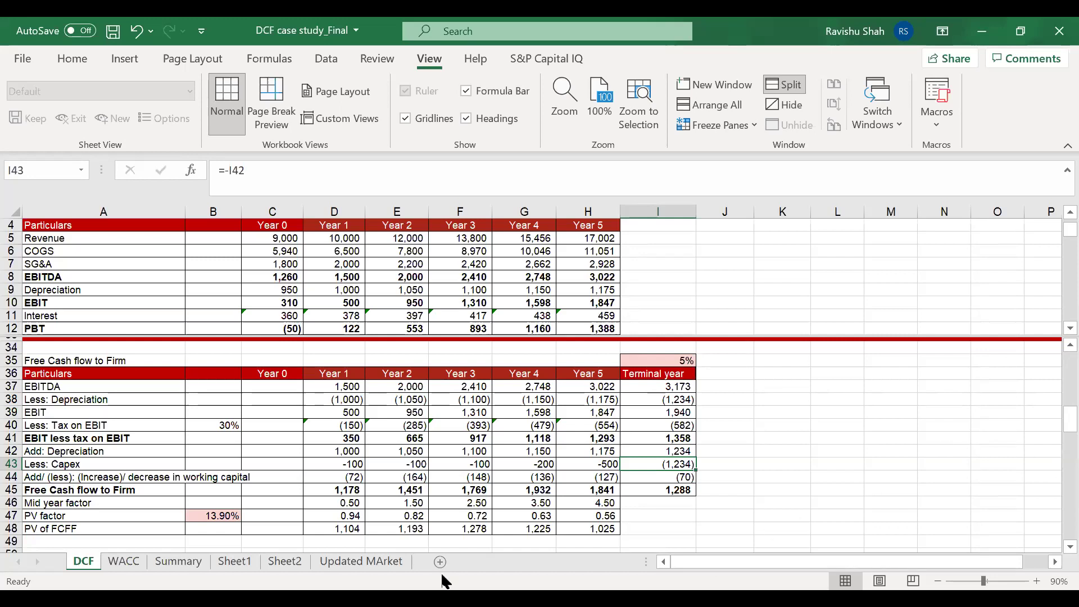
# Compare the working capital changes in row 44 for Year 4, Year 5 and the terminal year
pyautogui.click(662, 479)
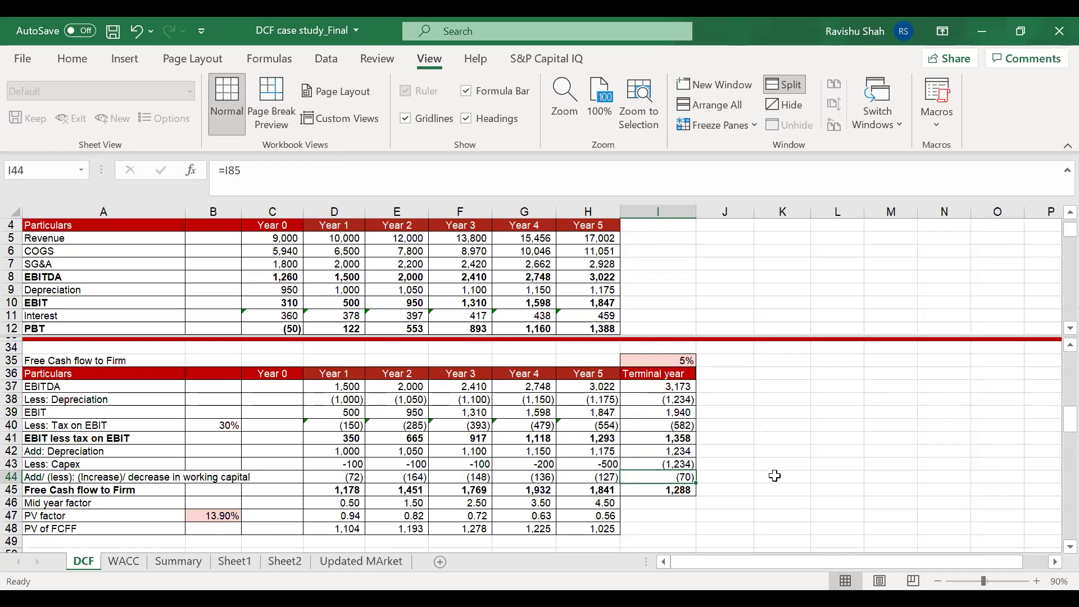
pyautogui.press('Left')
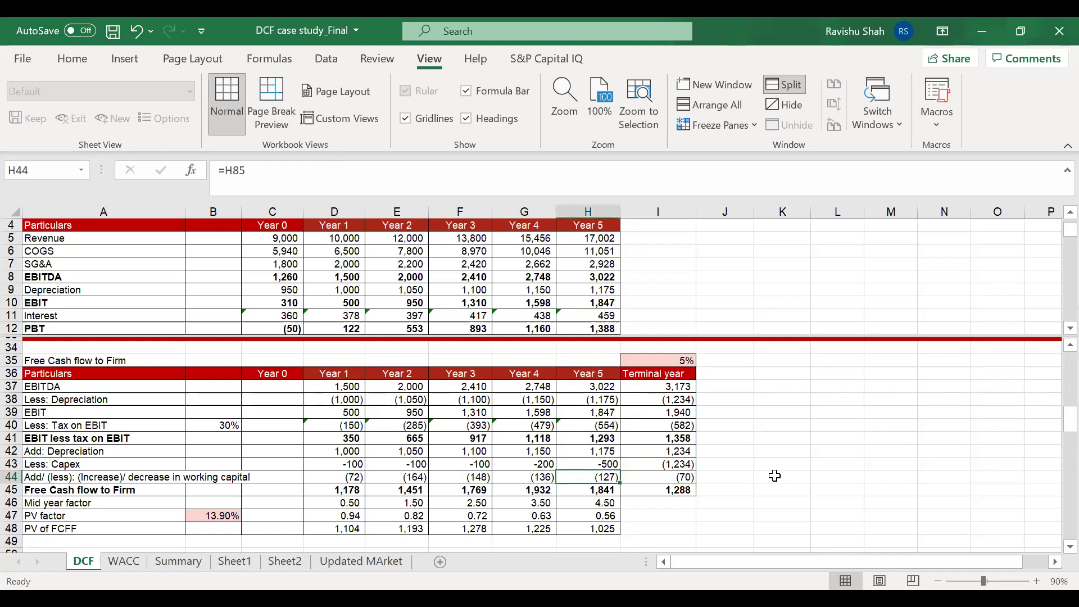
pyautogui.press('Right')
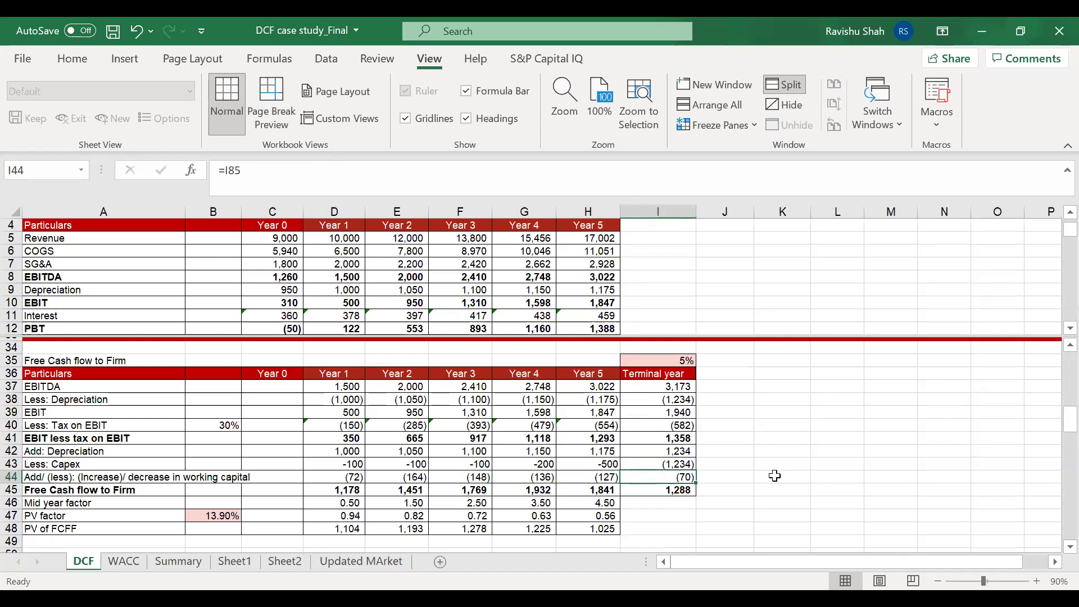
pyautogui.press('Left')
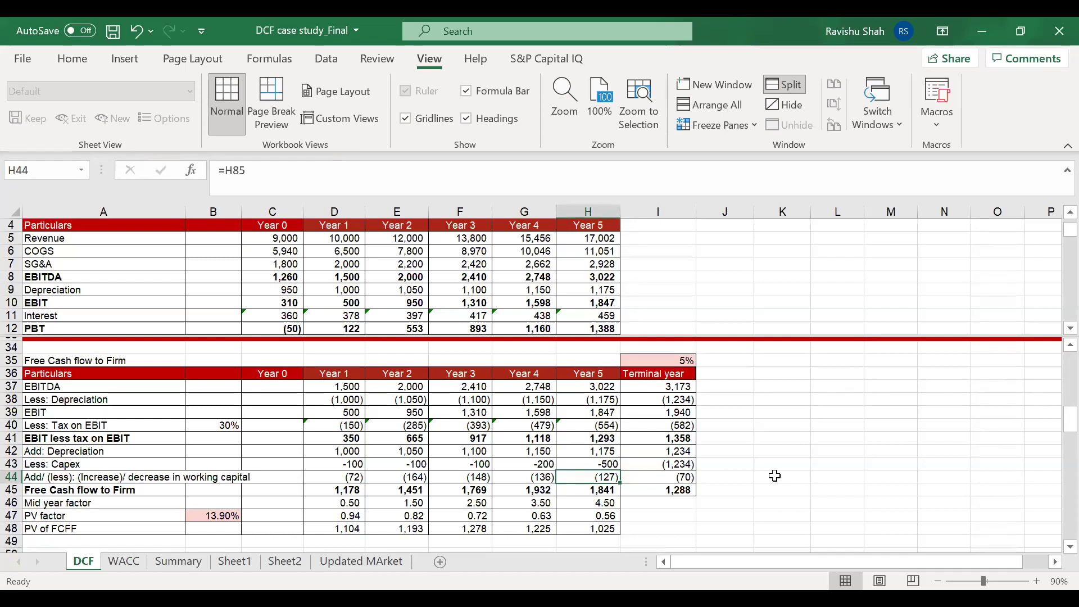
pyautogui.press('Right')
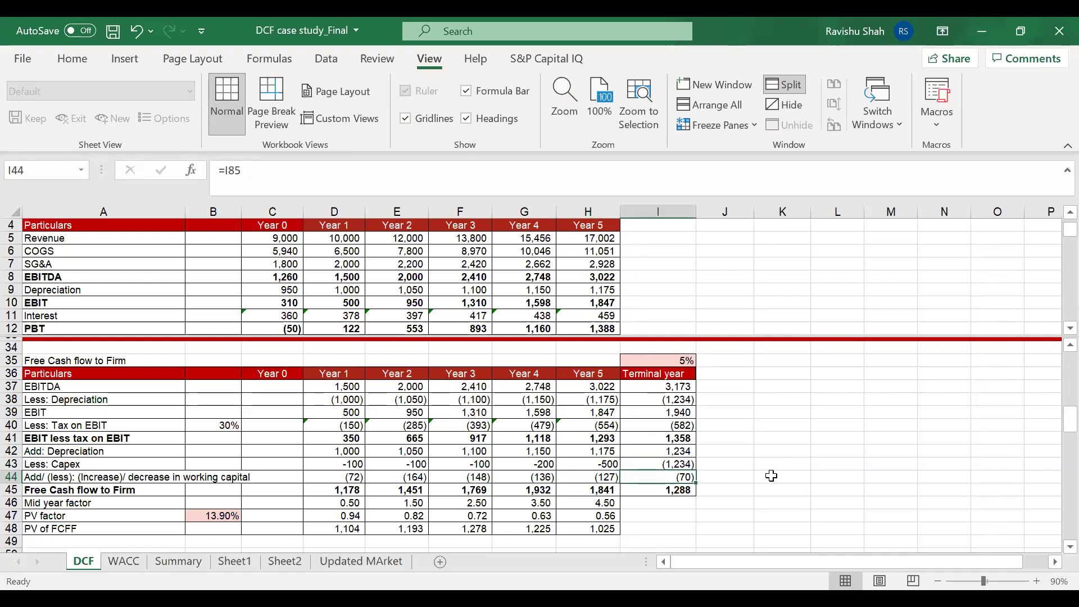
pyautogui.click(553, 478)
# Examine the working capital schedule in rows 82 to 85, focusing on revenue for Years 1 and 2 and Year 1 working capital
pyautogui.scroll(-10, 663, 379)
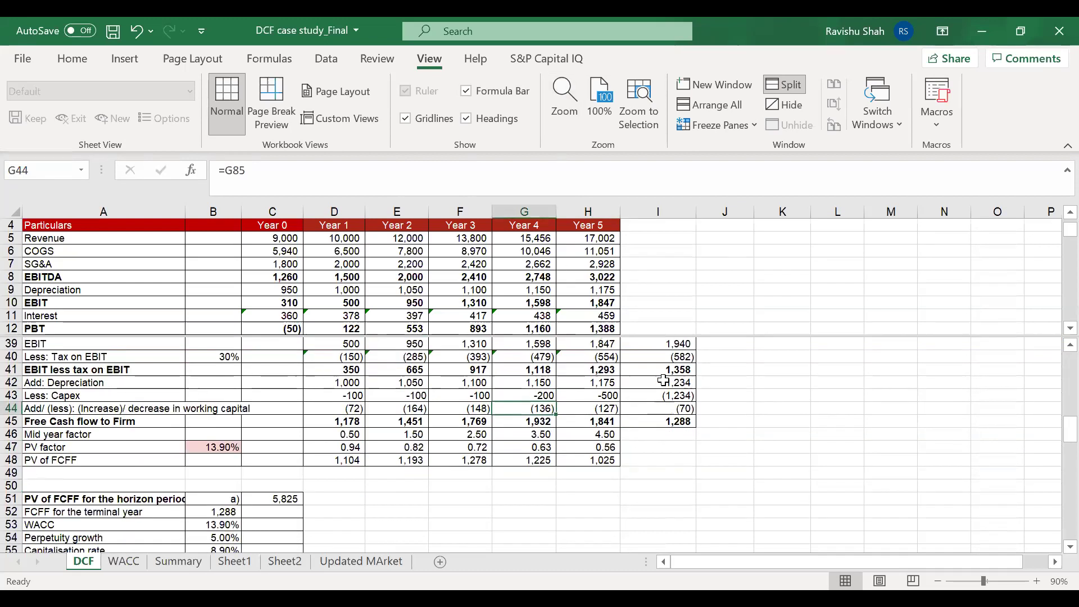
pyautogui.scroll(-6, 663, 381)
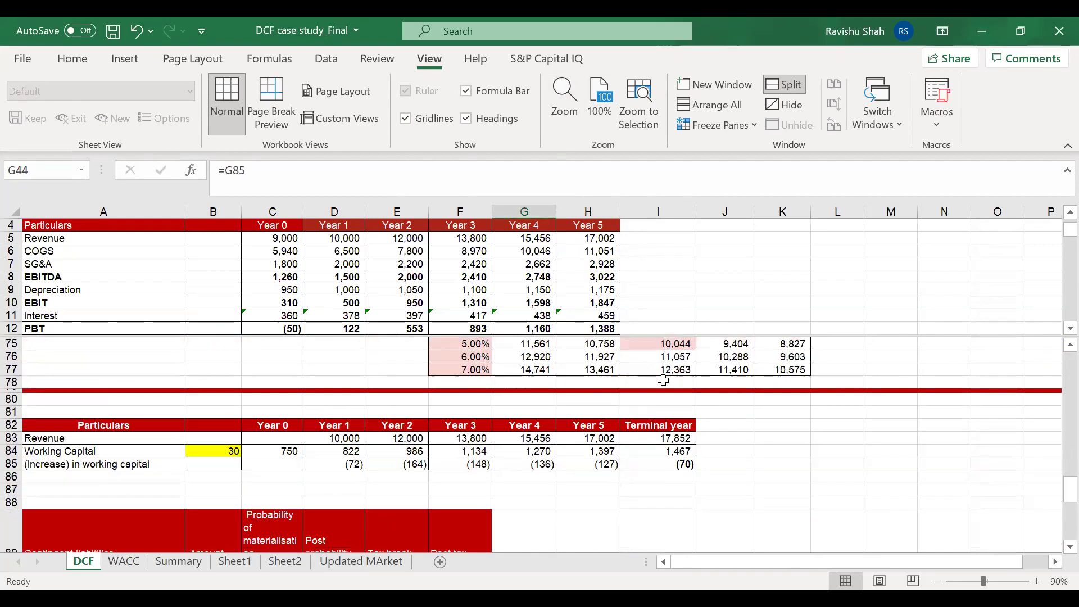
pyautogui.scroll(-1, 663, 381)
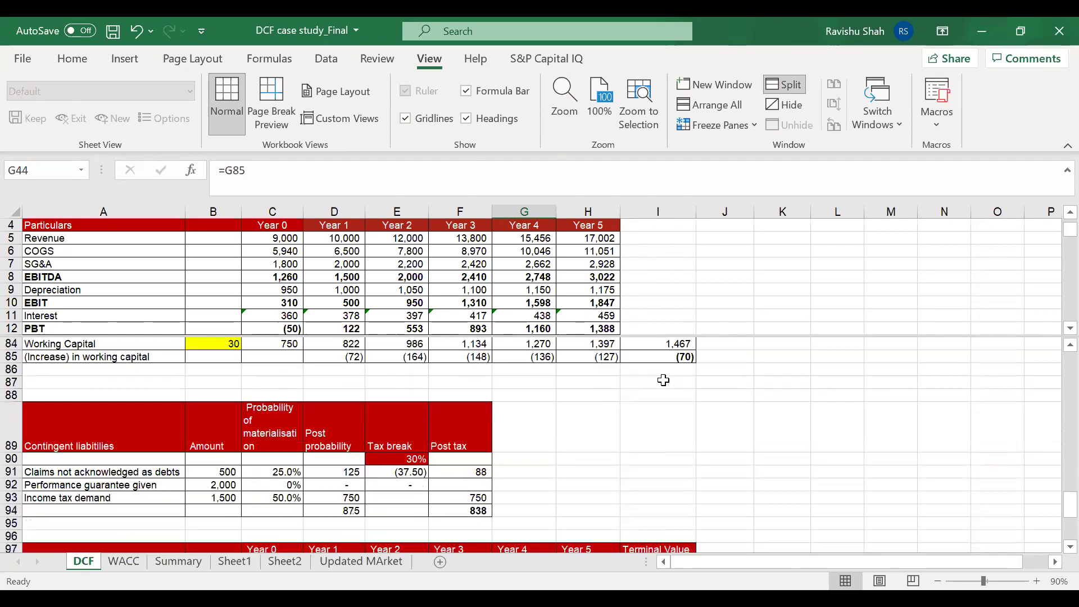
pyautogui.scroll(2, 663, 380)
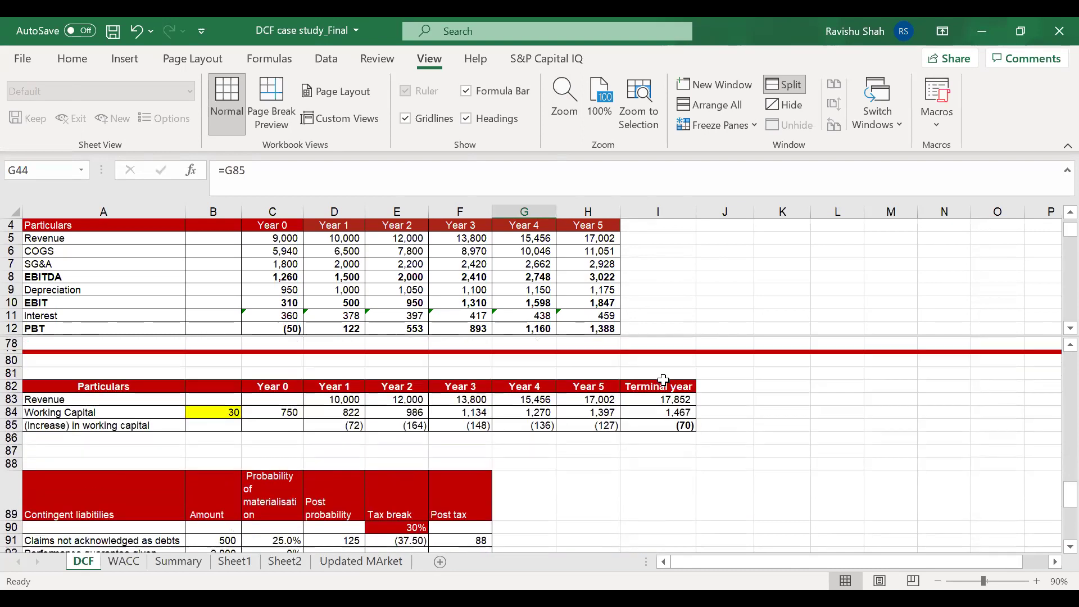
pyautogui.click(362, 400)
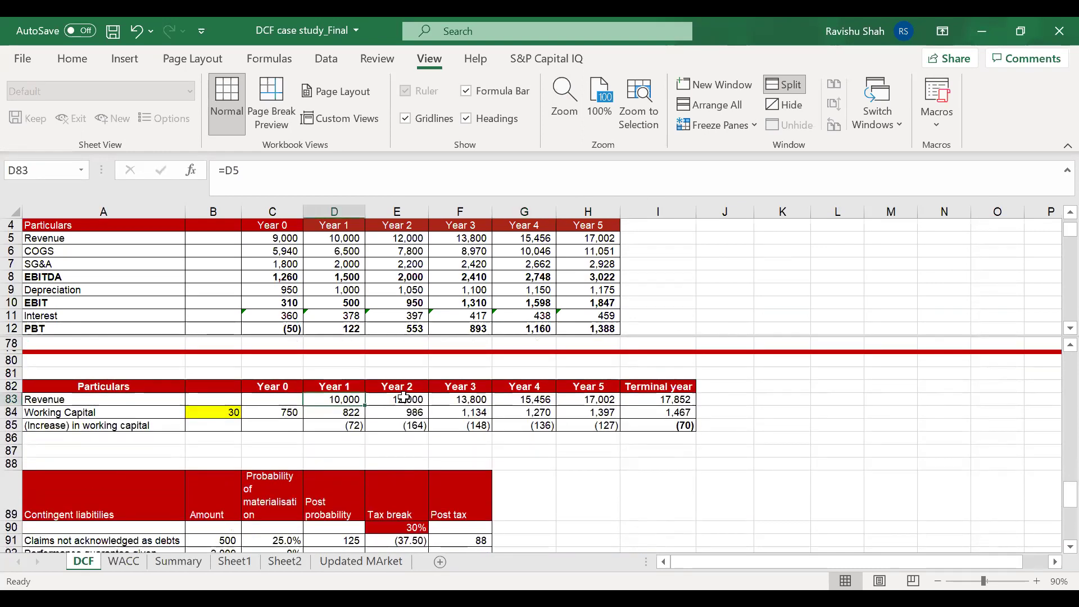
pyautogui.click(401, 399)
pyautogui.click(335, 409)
pyautogui.click(340, 400)
pyautogui.click(343, 412)
# Calculate the ratio of Year 2 to Year 1 revenue in E87 with the formula =E83/D83
pyautogui.click(344, 450)
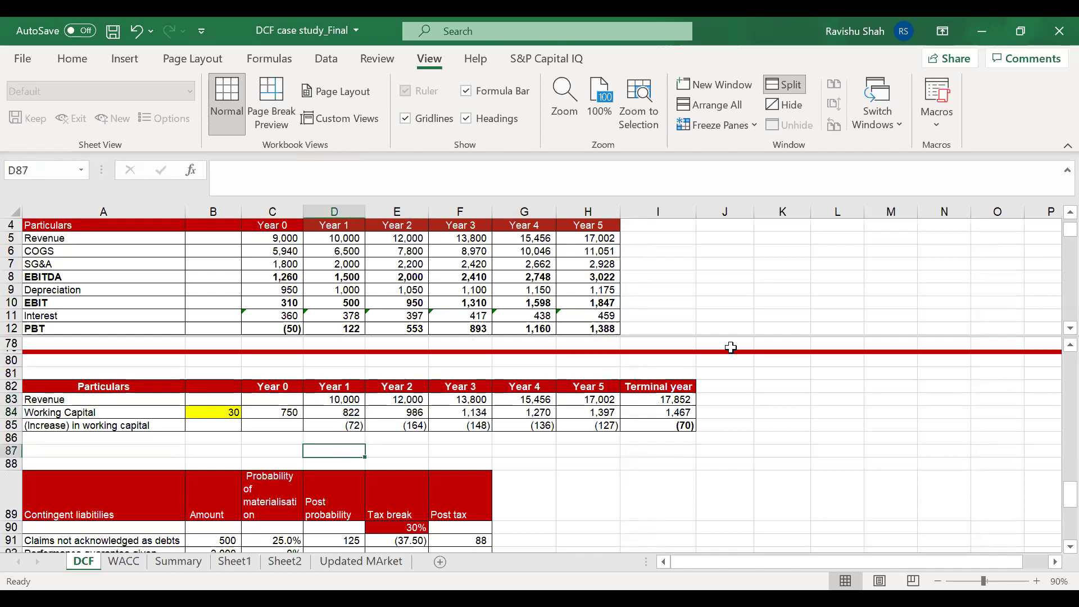
pyautogui.press('Right')
pyautogui.write('=')
pyautogui.press('Up')
pyautogui.press('Up')
pyautogui.press('Up')
pyautogui.press('Up')
pyautogui.write('/')
pyautogui.press('Up')
pyautogui.press('Up')
pyautogui.press('Up')
pyautogui.press('Up')
pyautogui.press('Left')
pyautogui.press('Return')
pyautogui.press('Up')
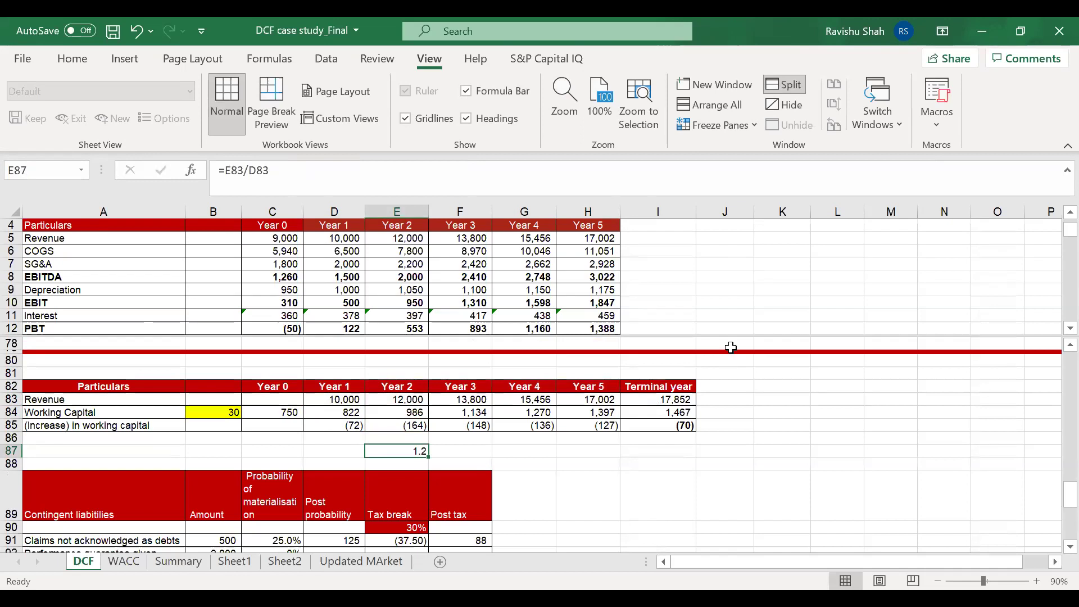
# Extend the revenue growth ratio formula from E87 across F87 to I87, covering Year 3 through the terminal year
pyautogui.hotkey('ctrl', 'c')
pyautogui.hotkey('shift', 'Right')
pyautogui.hotkey('shift', 'Right')
pyautogui.hotkey('shift', 'Right')
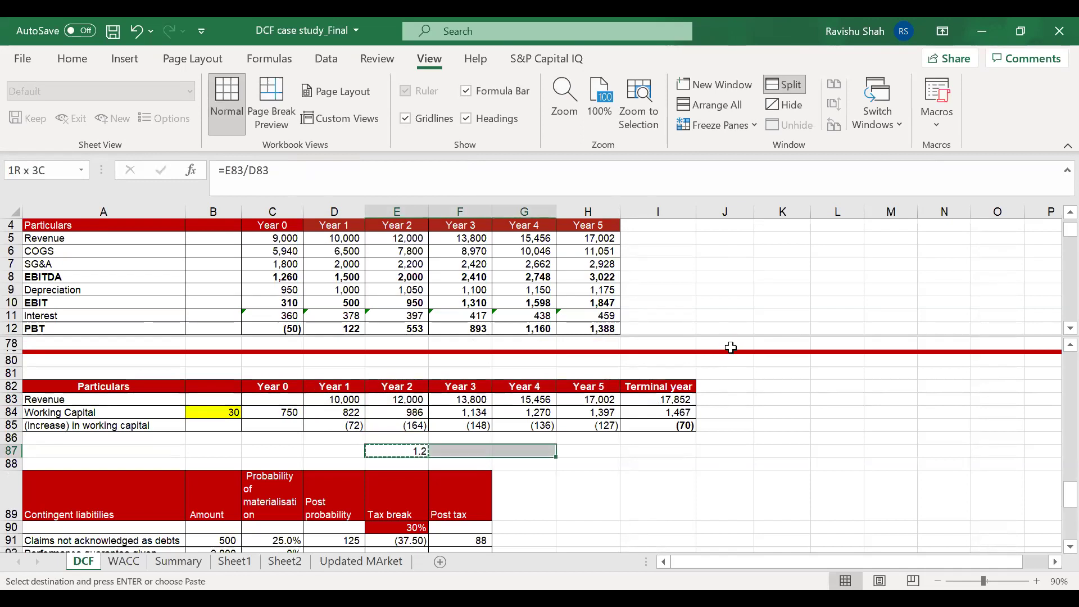
pyautogui.hotkey('ctrl', 'v')
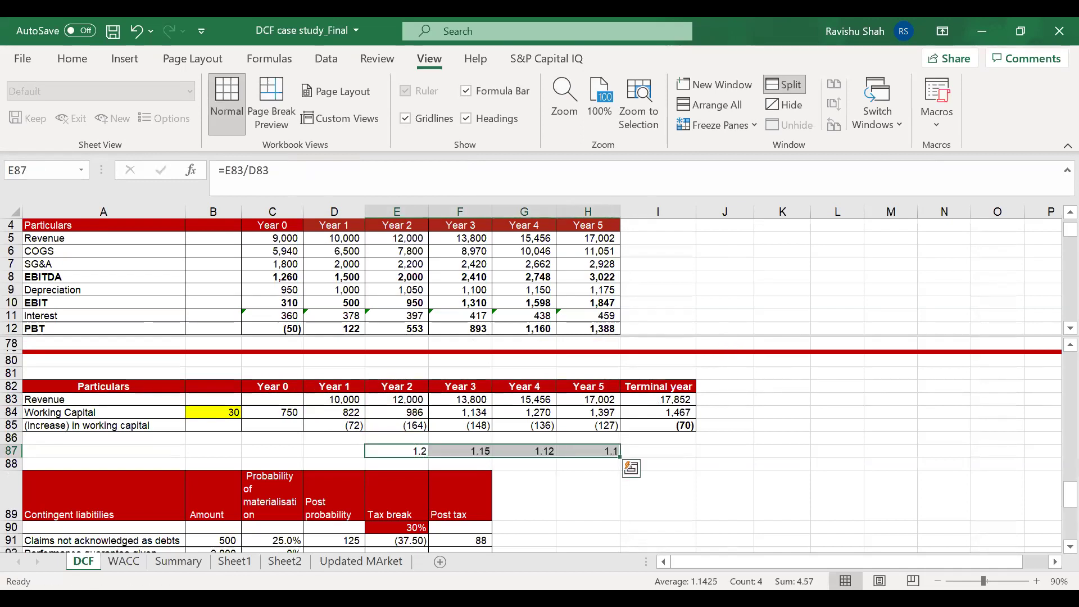
pyautogui.click(613, 451)
pyautogui.moveTo(621, 458); pyautogui.dragTo(709, 453)
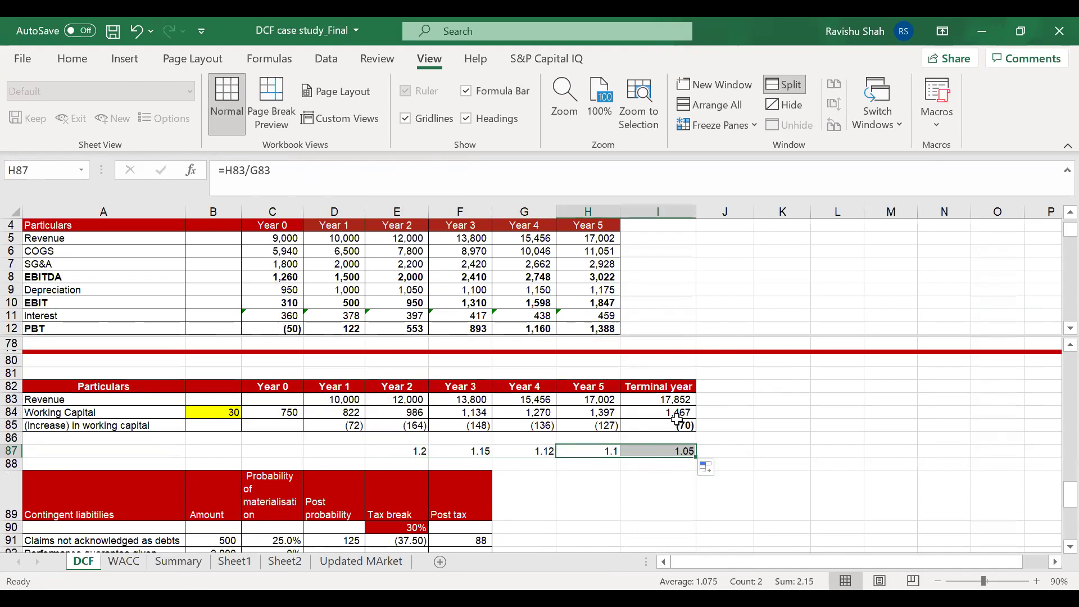
# Compare the working capital changes in E85:I85 and trace the terminal year amount to I44 in the free cash flow table
pyautogui.moveTo(394, 427); pyautogui.dragTo(662, 421)
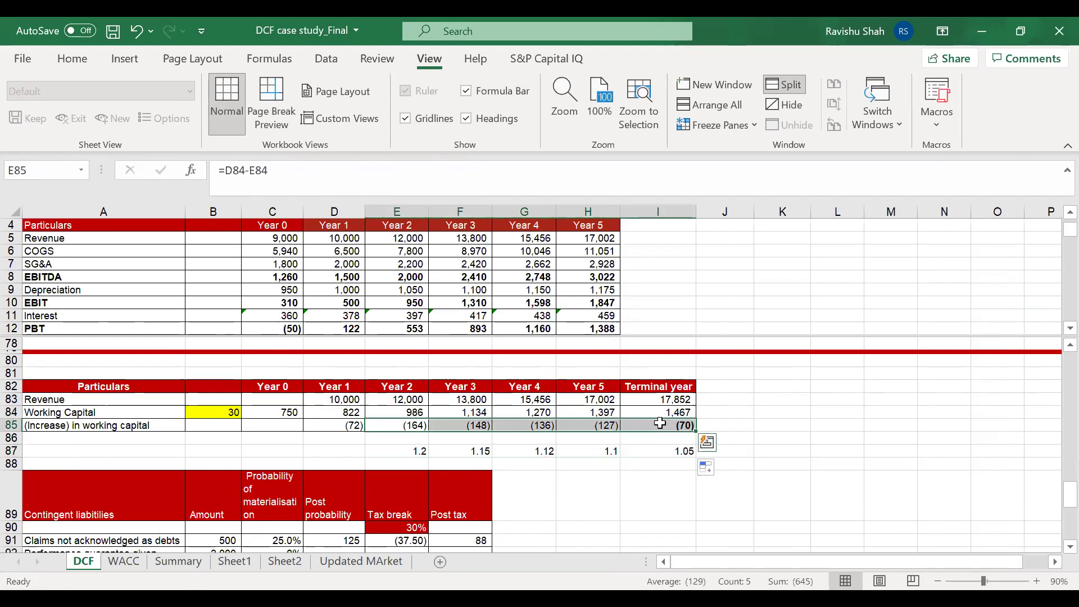
pyautogui.click(661, 422)
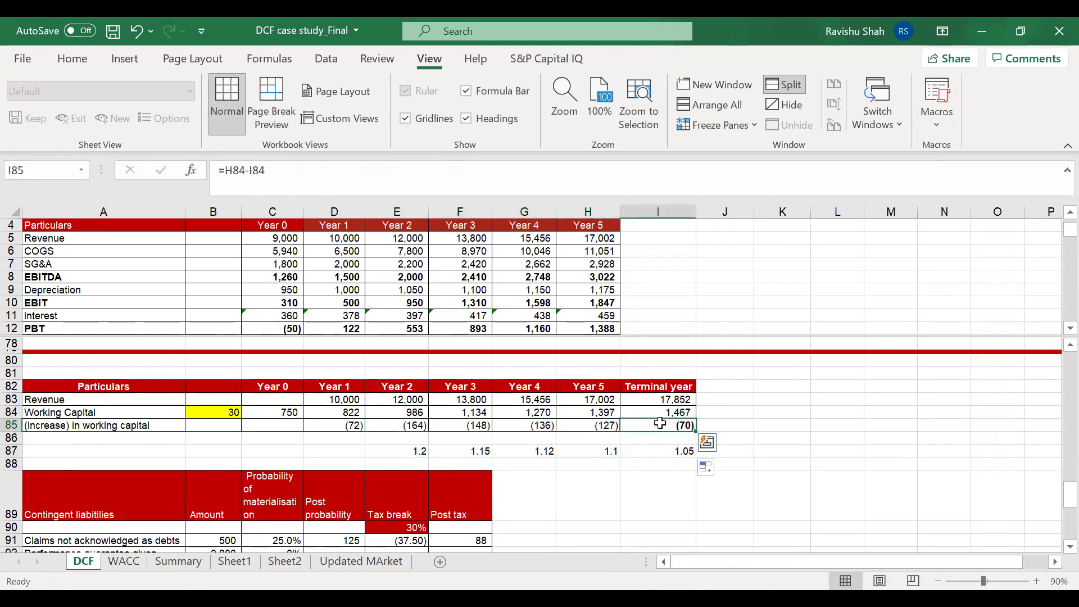
pyautogui.scroll(3, 667, 291)
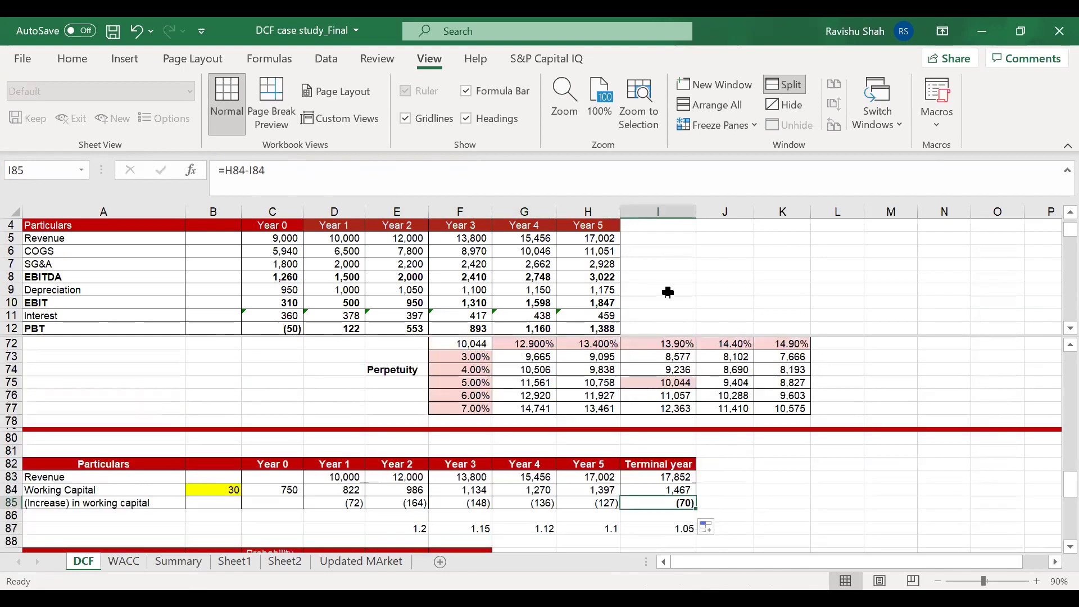
pyautogui.scroll(10, 667, 291)
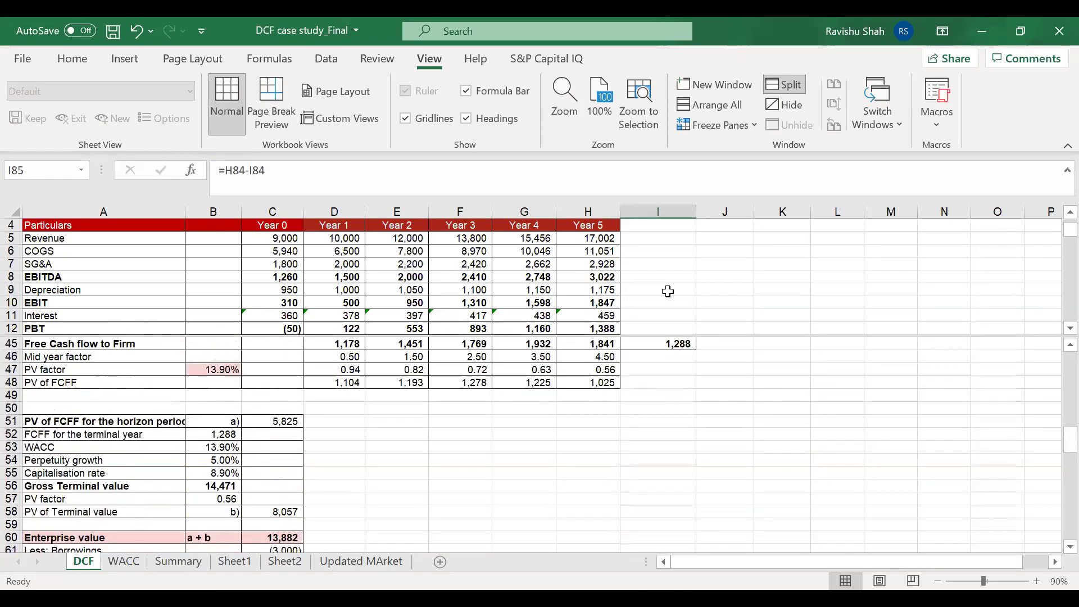
pyautogui.scroll(2, 645, 380)
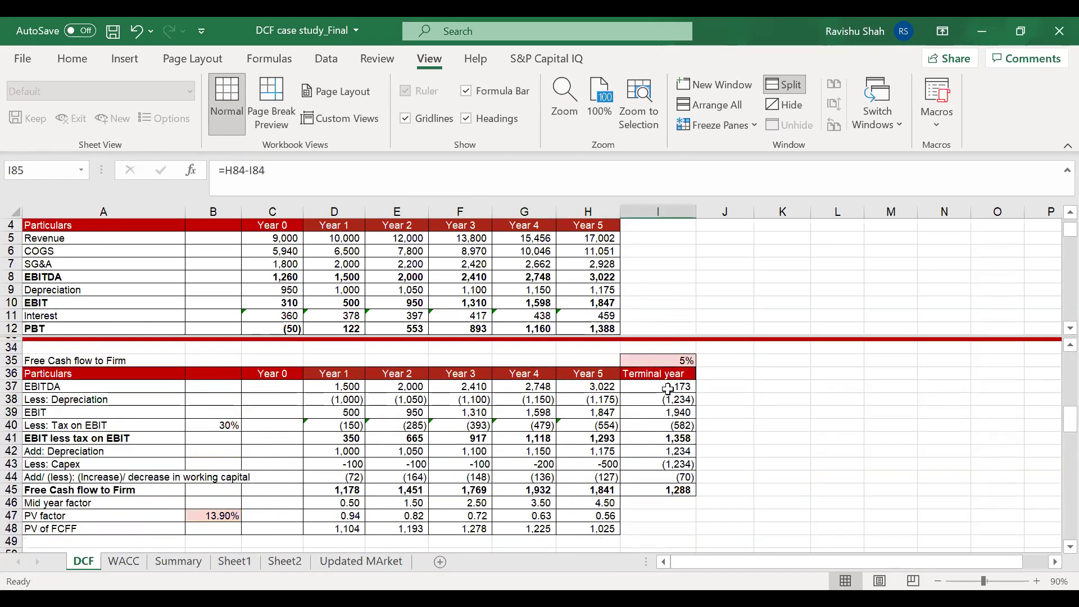
pyautogui.click(673, 479)
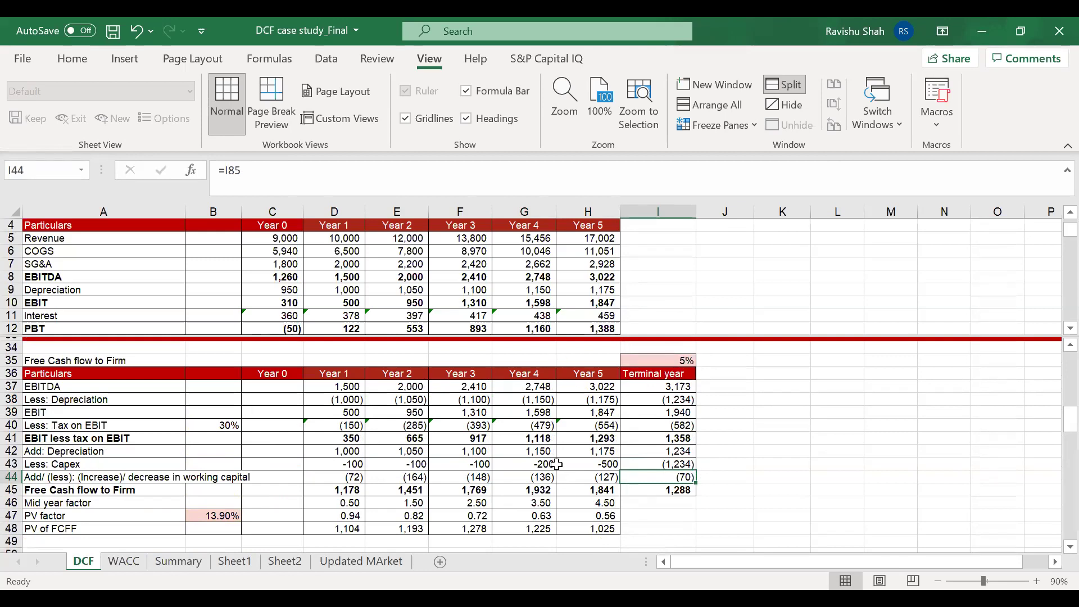
# Inspect the Year 1 Free Cash flow to Firm formula in D45 and the working capital link in D44
pyautogui.press('Down')
pyautogui.press('Left')
pyautogui.press('Left')
pyautogui.press('Left')
pyautogui.press('Left')
pyautogui.press('Left')
pyautogui.press('F2')
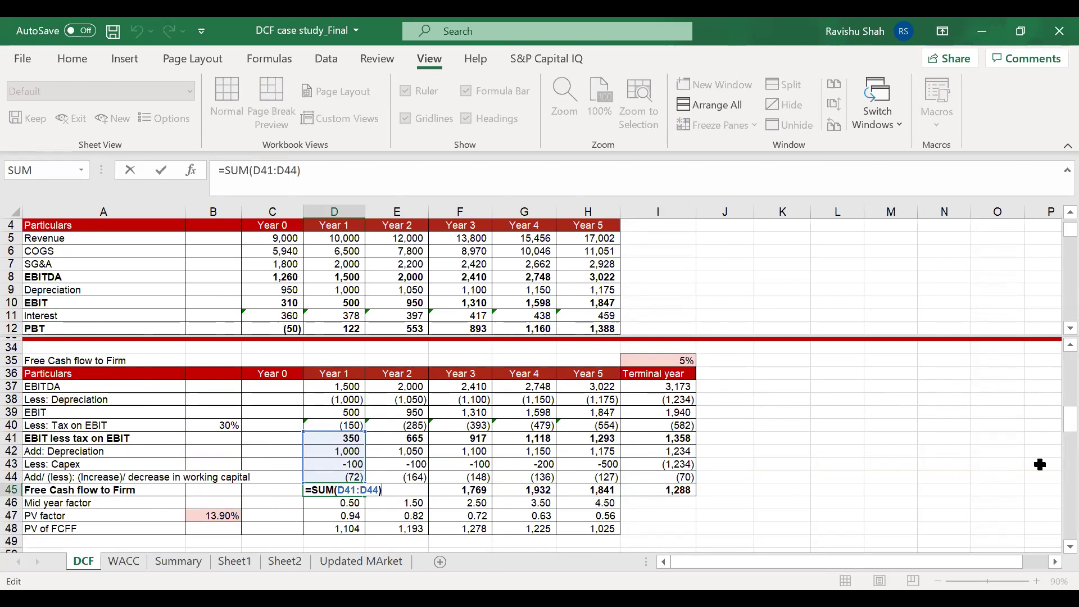
pyautogui.hotkey('ctrl', 'Return')
pyautogui.press('Up')
pyautogui.press('F2')
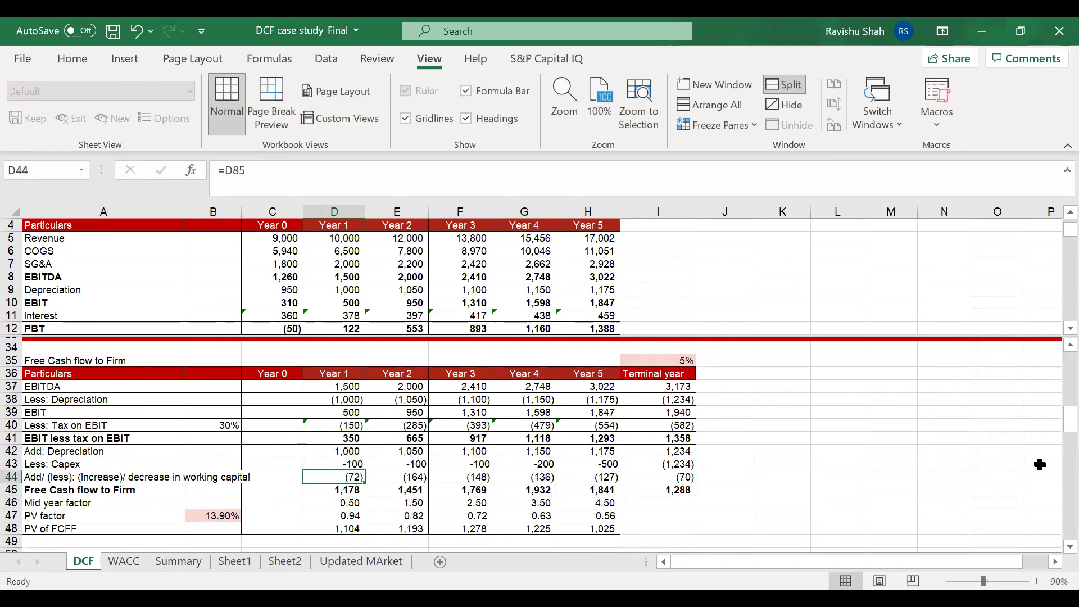
pyautogui.press('Return')
pyautogui.press('F2')
pyautogui.press('Escape')
# Review the mid year factors in D46 and H46, the Year 1 PV factor formula in D47 and the WACC link in B47
pyautogui.press('Down')
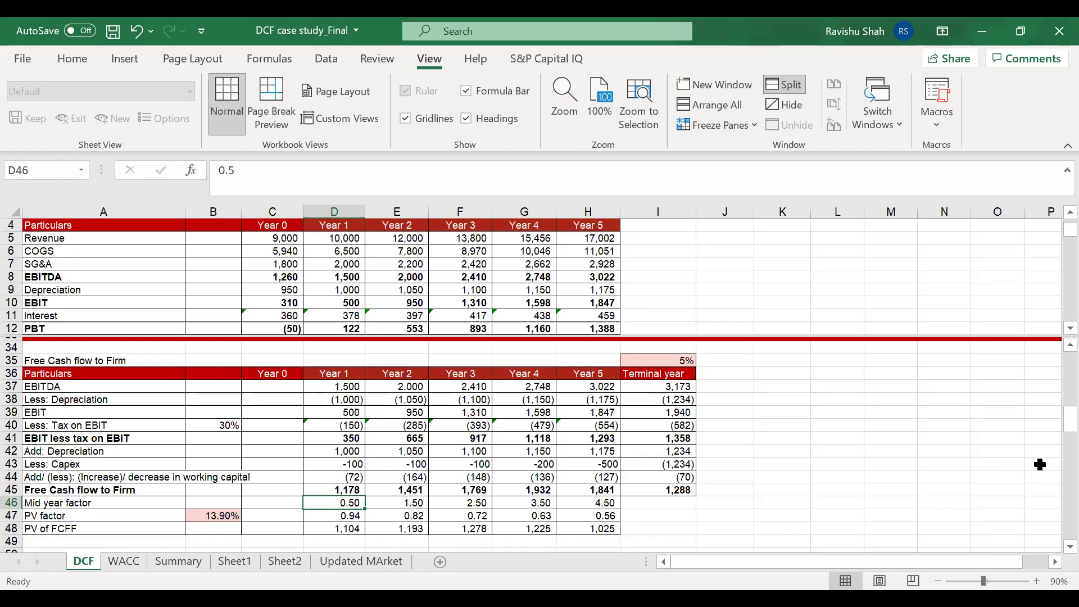
pyautogui.click(601, 503)
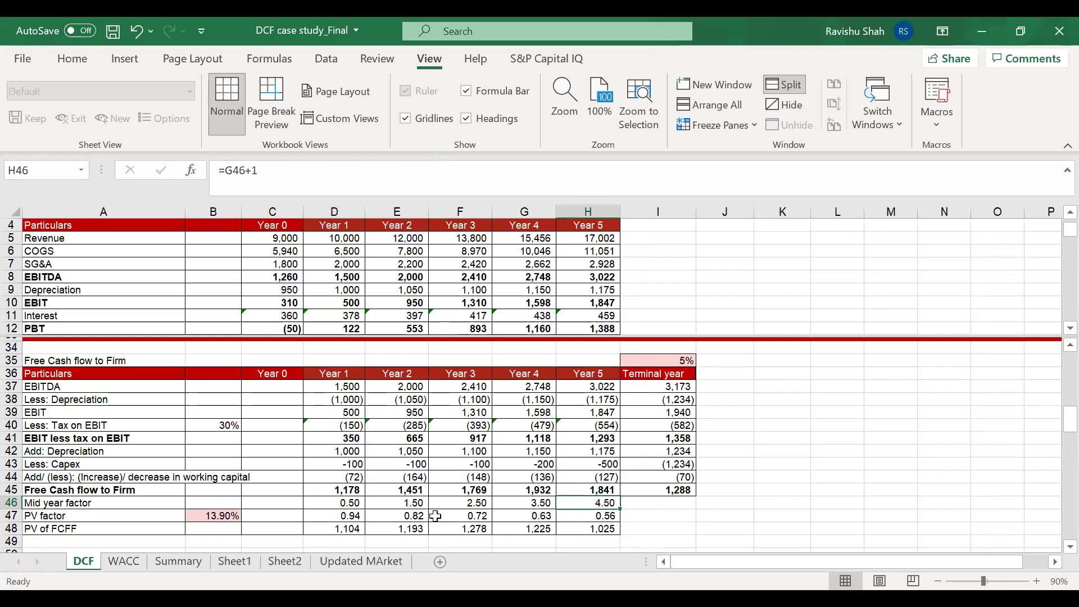
pyautogui.click(353, 528)
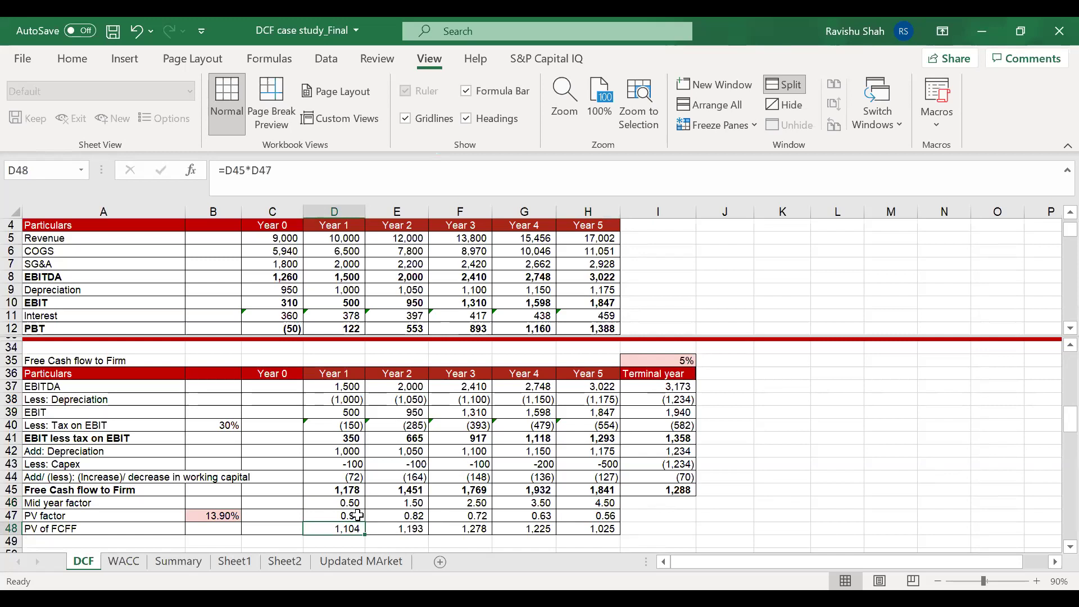
pyautogui.click(355, 516)
pyautogui.press('F2')
pyautogui.press('Escape')
pyautogui.press('Left')
pyautogui.press('Left')
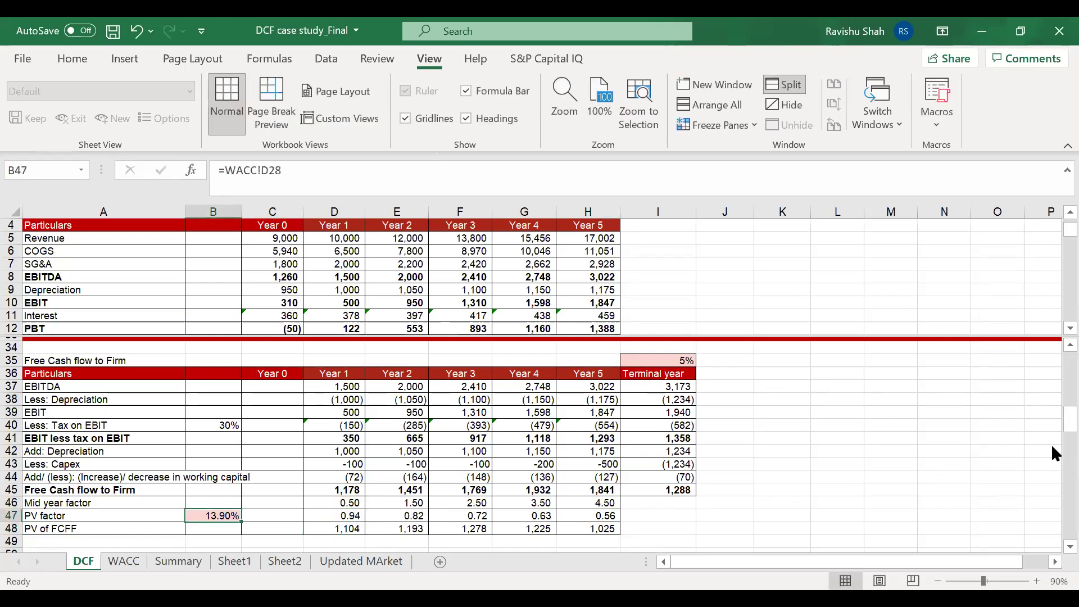
pyautogui.press('F2')
pyautogui.press('Escape')
# Inspect the Year 1 PV of FCFF formula in D48 and continue to Year 2 in E48
pyautogui.press('Right')
pyautogui.press('Right')
pyautogui.press('Down')
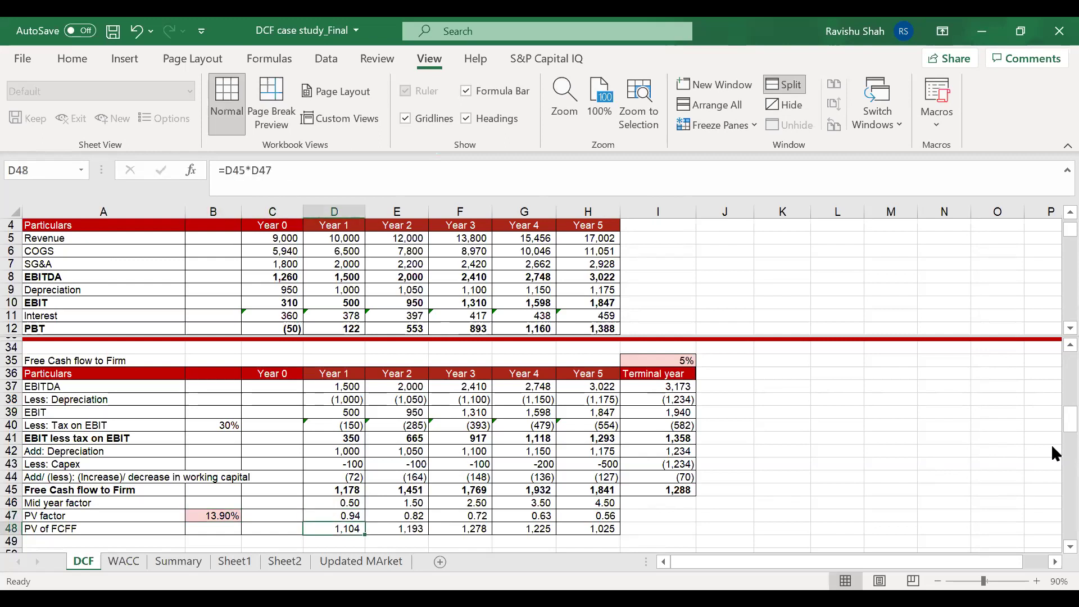
pyautogui.press('F2')
pyautogui.press('Escape')
pyautogui.press('Right')
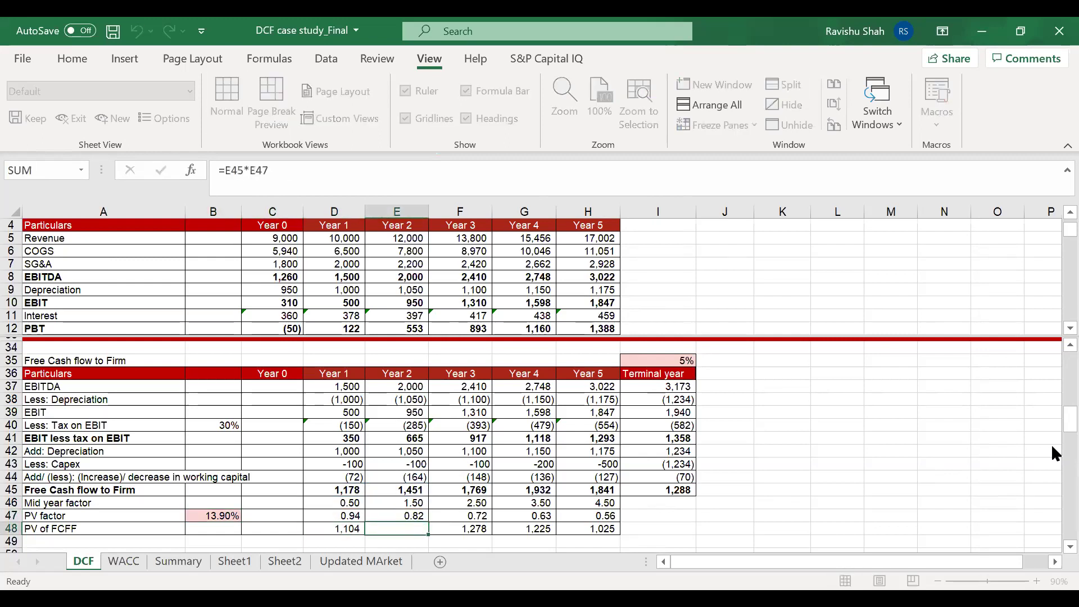
pyautogui.press('Right')
pyautogui.press('Down')
pyautogui.press('Down')
pyautogui.press('Down')
pyautogui.press('Down')
pyautogui.press('Down')
pyautogui.press('Down')
pyautogui.press('Down')
pyautogui.press('Down')
pyautogui.press('Down')
pyautogui.press('Down')
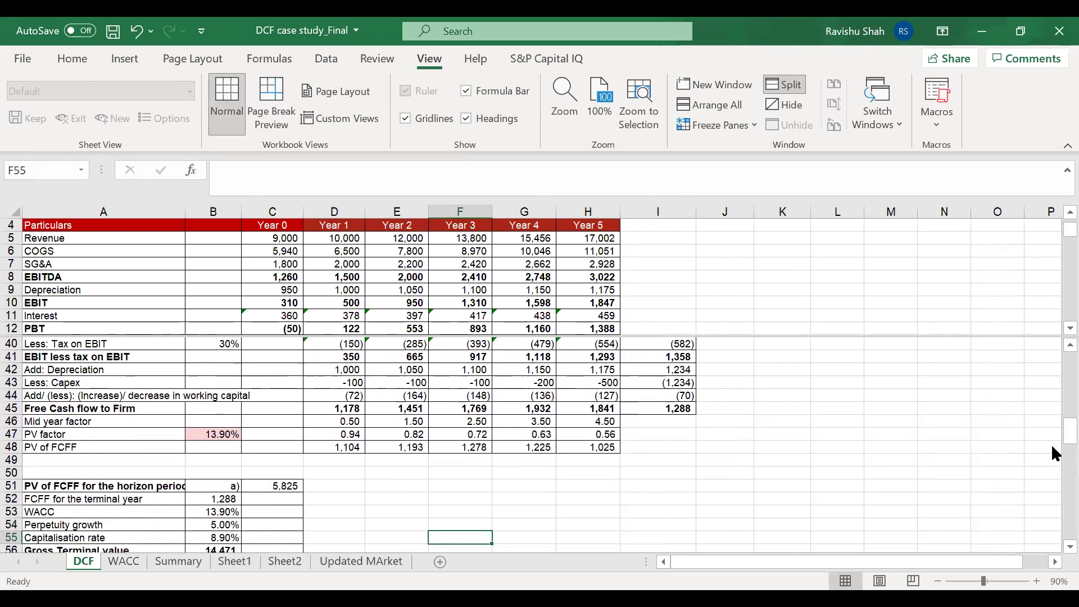
pyautogui.press('Left')
pyautogui.press('Left')
pyautogui.press('Left')
pyautogui.press('Up')
pyautogui.press('Up')
pyautogui.press('Up')
pyautogui.press('Up')
pyautogui.press('Up')
pyautogui.press('Up')
pyautogui.press('Up')
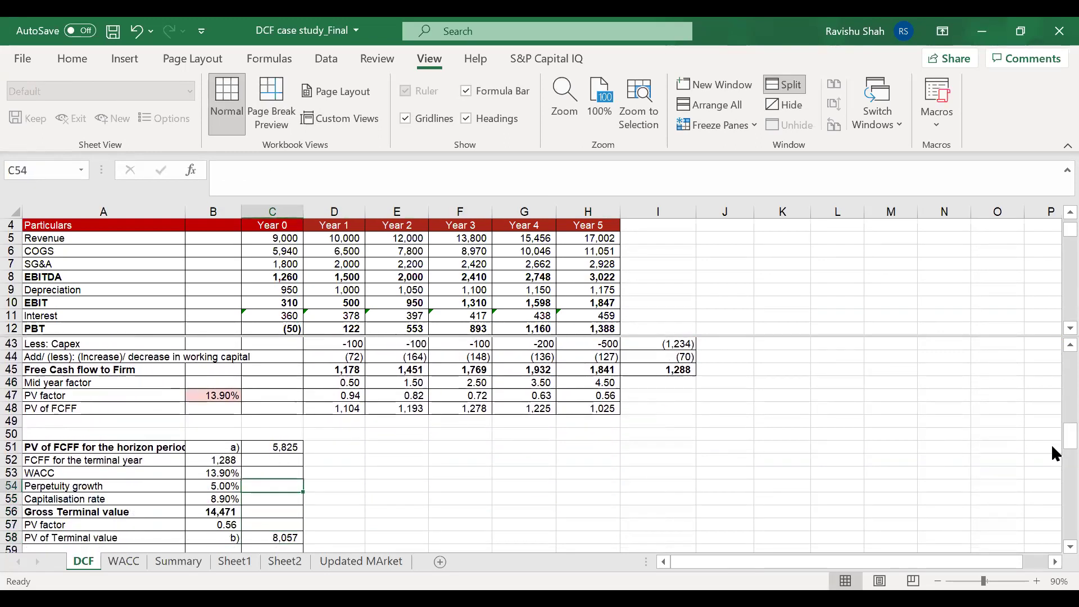
# Review the yearly PV of FCFF values in D48:H48 and the formula in C51 that sums them for the horizon period
pyautogui.press('Right')
pyautogui.press('Right')
pyautogui.press('Up')
pyautogui.press('Up')
pyautogui.press('Up')
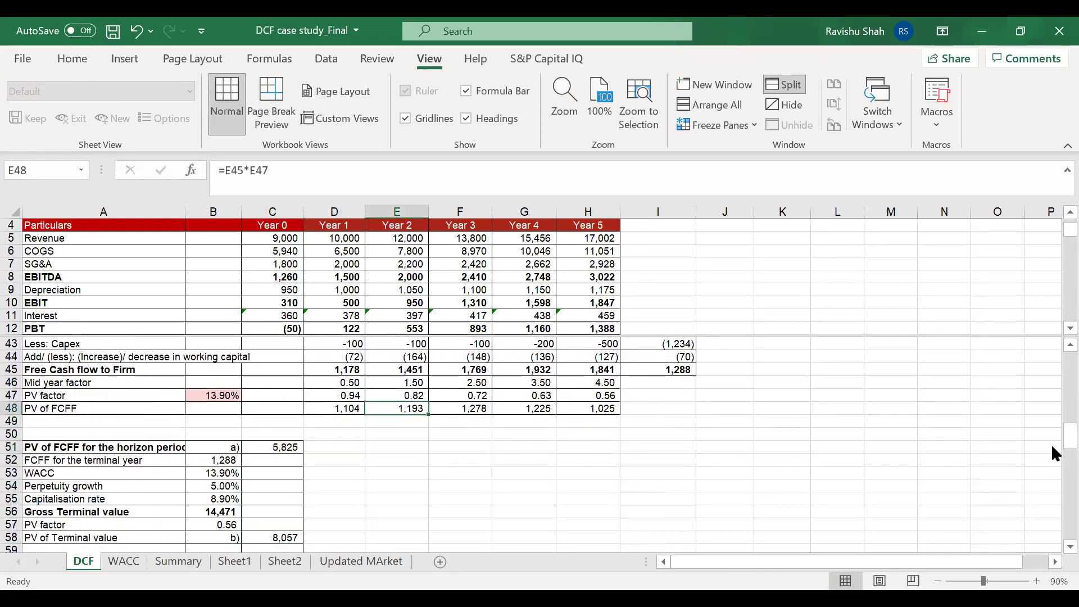
pyautogui.press('Left')
pyautogui.hotkey('shift', 'Right')
pyautogui.hotkey('shift', 'Right')
pyautogui.hotkey('shift', 'Right')
pyautogui.hotkey('shift', 'Right')
pyautogui.press('Down')
pyautogui.press('Down')
pyautogui.press('Down')
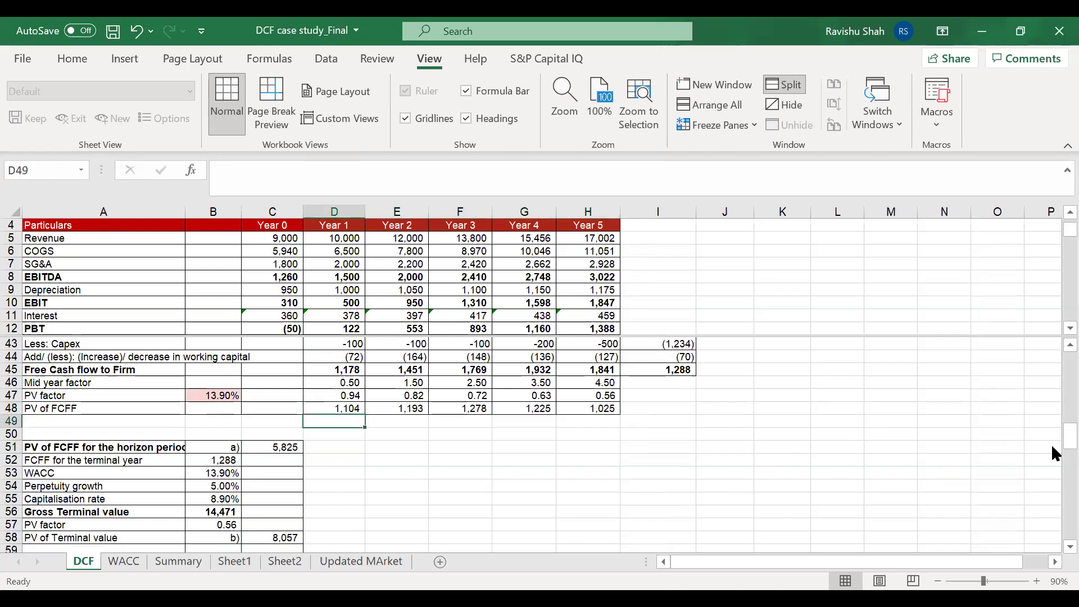
pyautogui.press('Left')
pyautogui.press('F2')
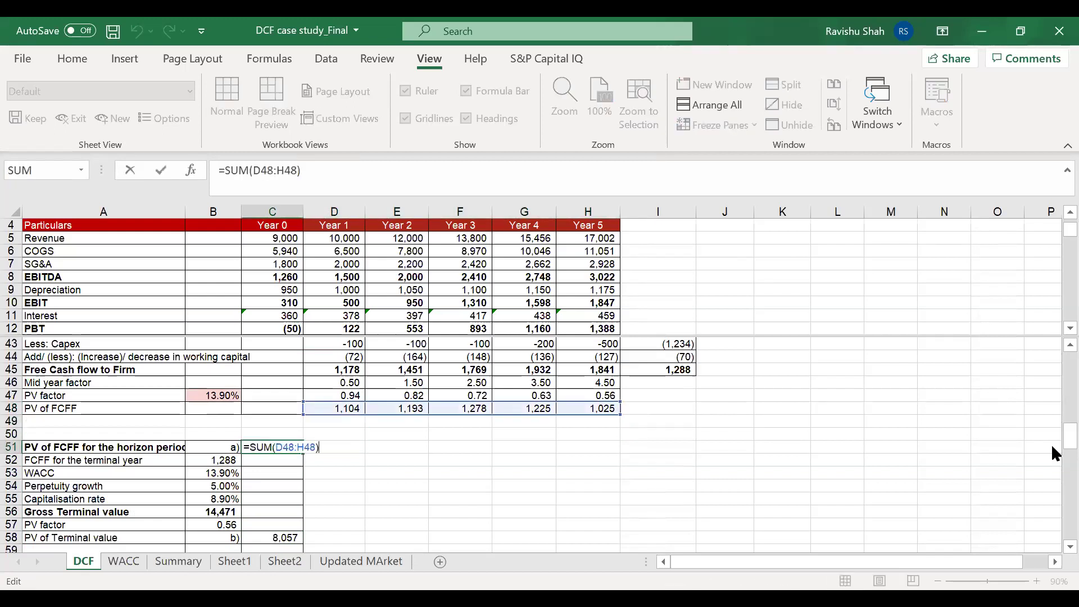
pyautogui.press('Escape')
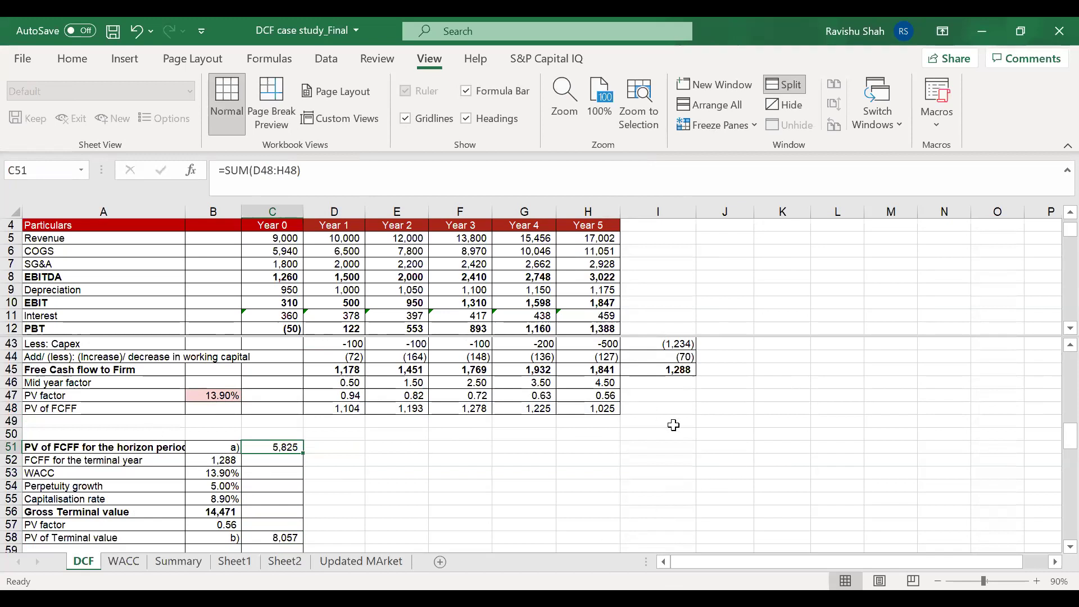
# Trace the terminal year FCFF in B52 to I45 and compare it with the Year 5 free cash flow in H45
pyautogui.press('Down')
pyautogui.press('Left')
pyautogui.press('F2')
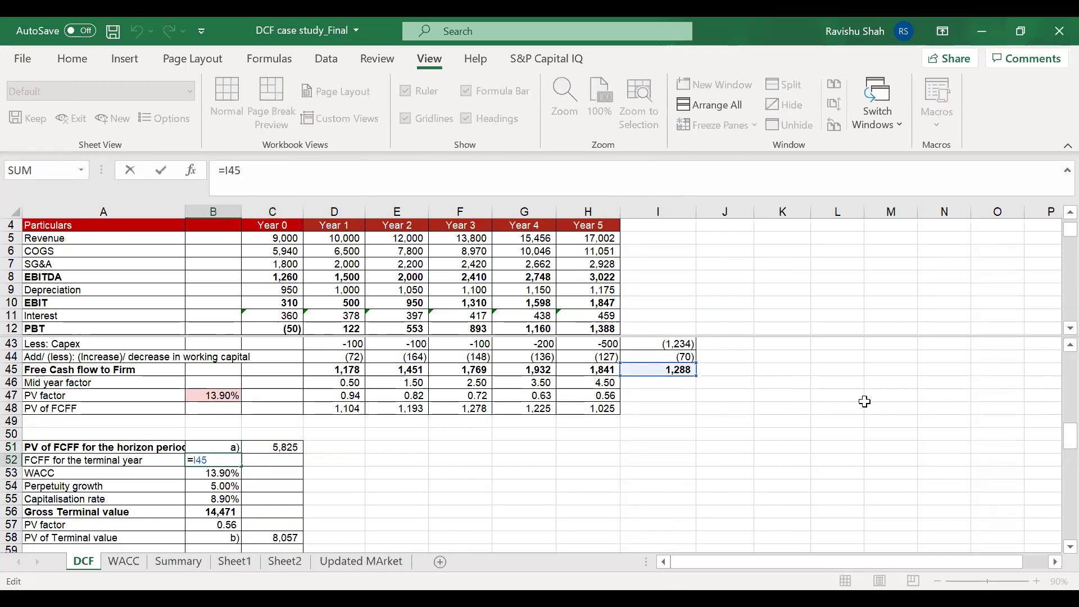
pyautogui.scroll(4, 845, 444)
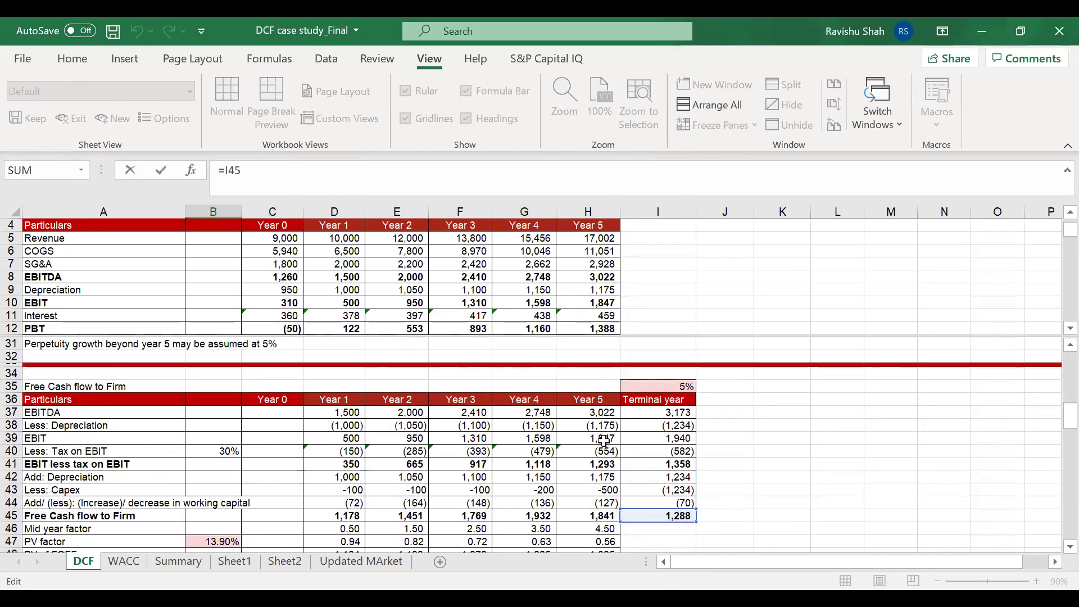
pyautogui.press('Escape')
pyautogui.click(617, 447)
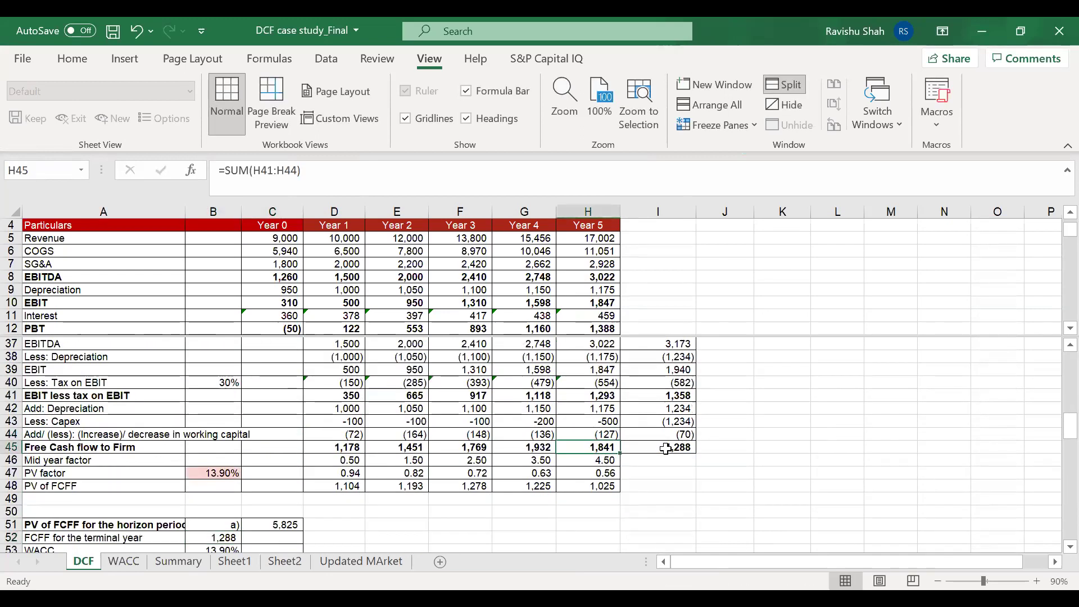
pyautogui.click(666, 448)
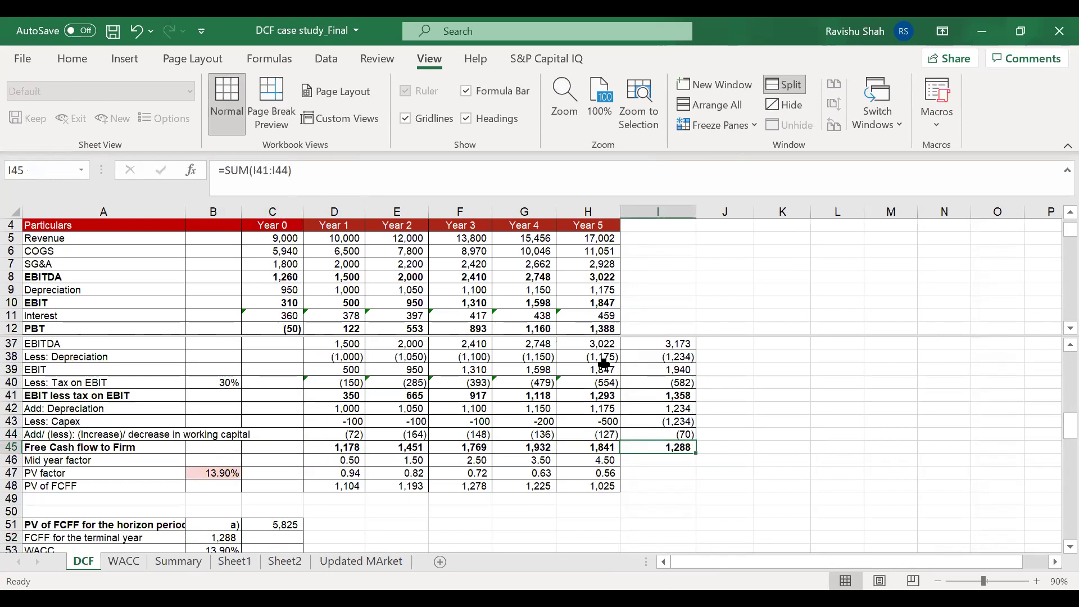
# Highlight the Year 5 and terminal year capex cells H43:I43 in yellow
pyautogui.click(599, 422)
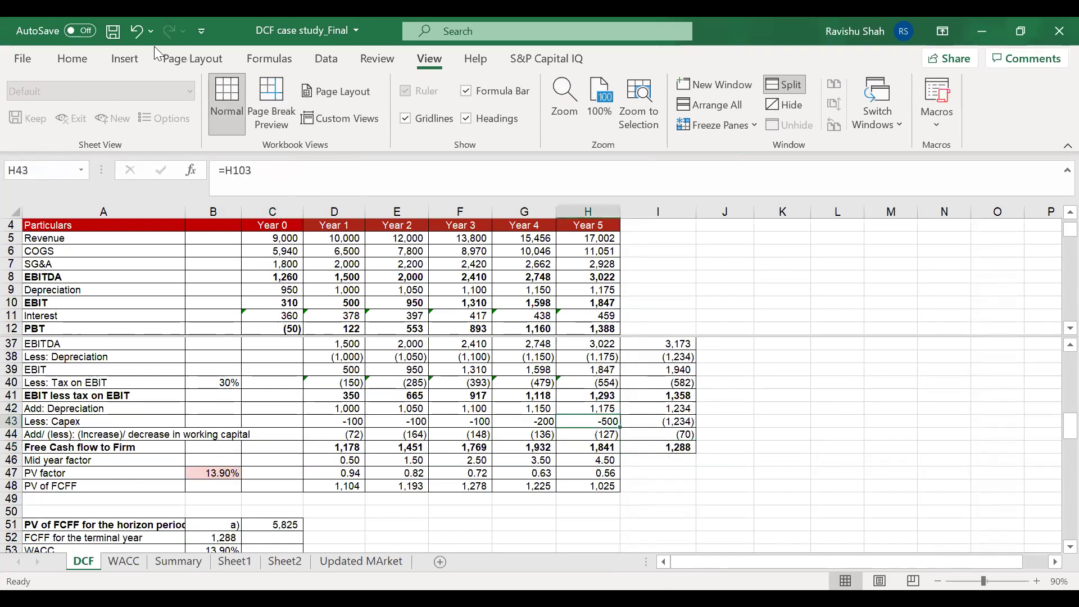
pyautogui.hotkey('shift', 'Right')
pyautogui.click(72, 58)
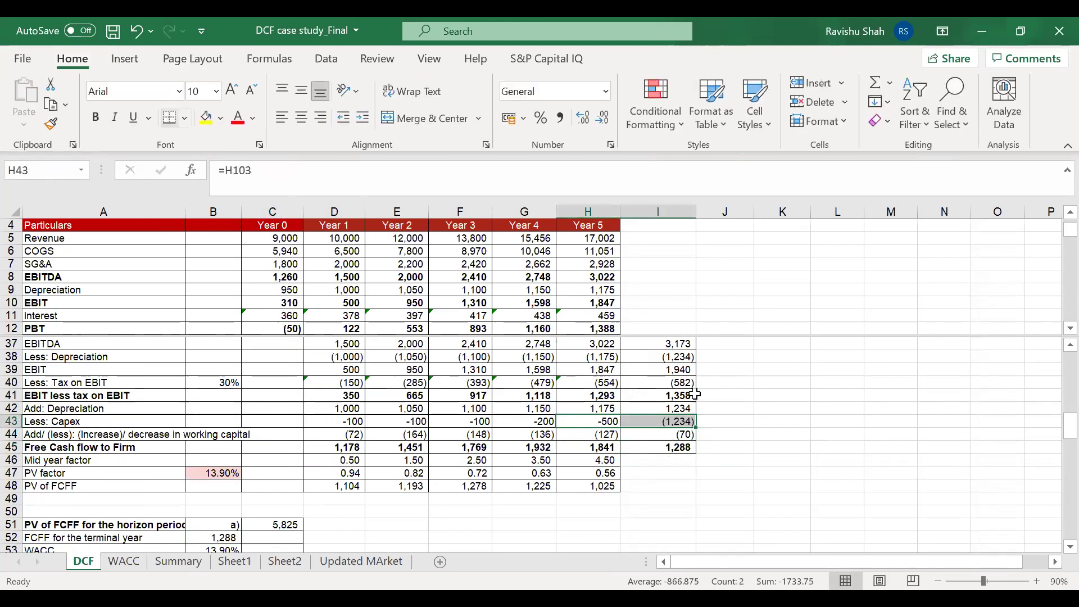
pyautogui.press('Return')
pyautogui.click(706, 426)
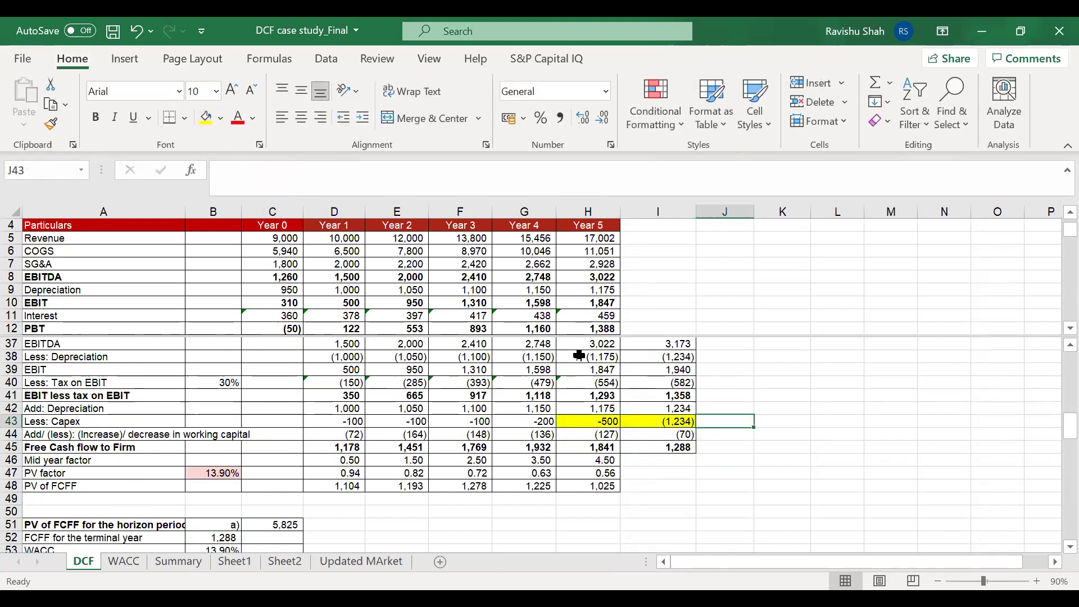
# Highlight the Year 5 and terminal year working capital changes in H44:I44 in yellow
pyautogui.press('Down')
pyautogui.press('Left')
pyautogui.press('Left')
pyautogui.hotkey('shift', 'Right')
pyautogui.hotkey('alt', 'h')
pyautogui.press('h')
pyautogui.press('Return')
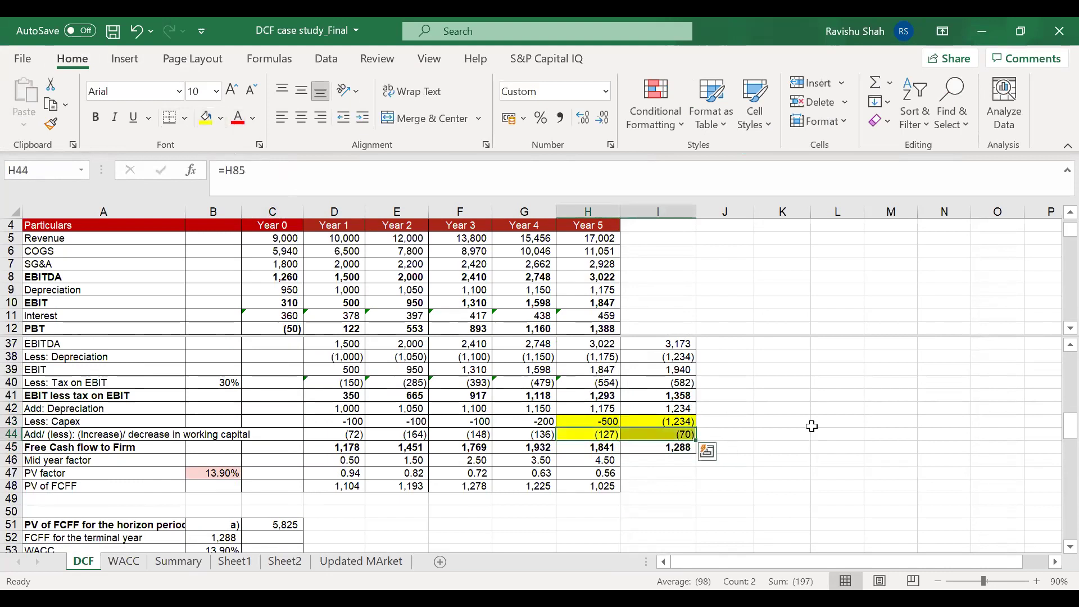
pyautogui.click(811, 426)
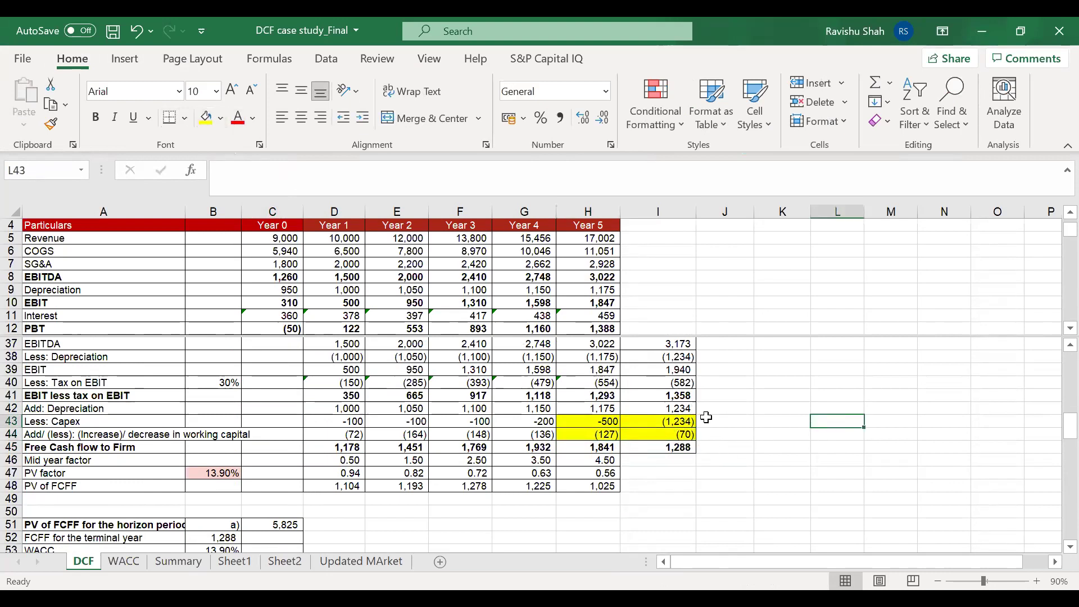
# Check the formulas behind the WACC, perpetuity growth and capitalisation rate in B53:B55
pyautogui.scroll(-2, 1053, 434)
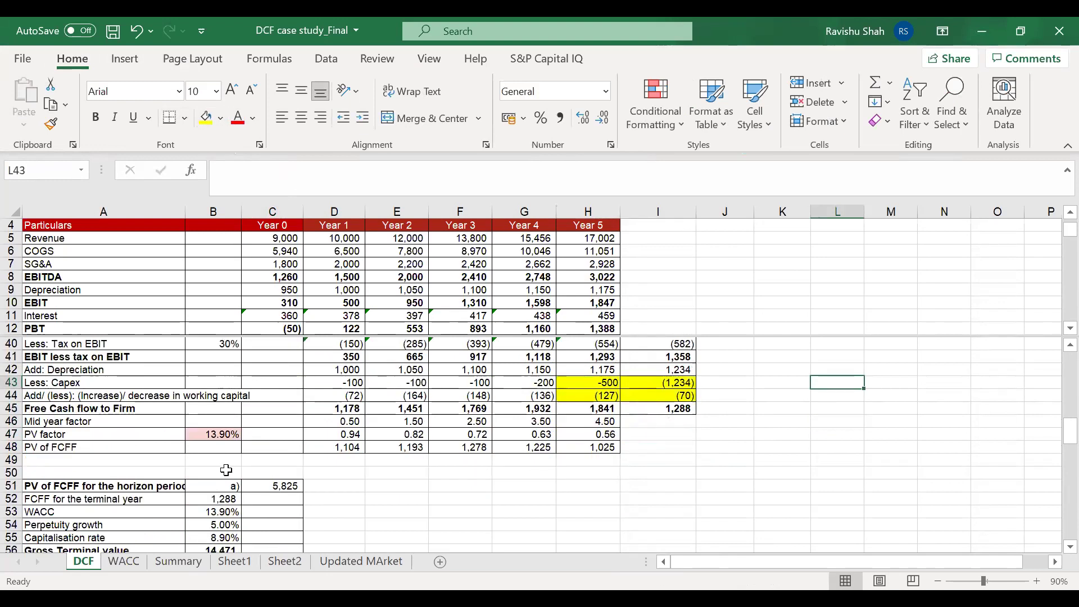
pyautogui.click(214, 472)
pyautogui.press('F2')
pyautogui.press('Escape')
pyautogui.press('Down')
pyautogui.press('F2')
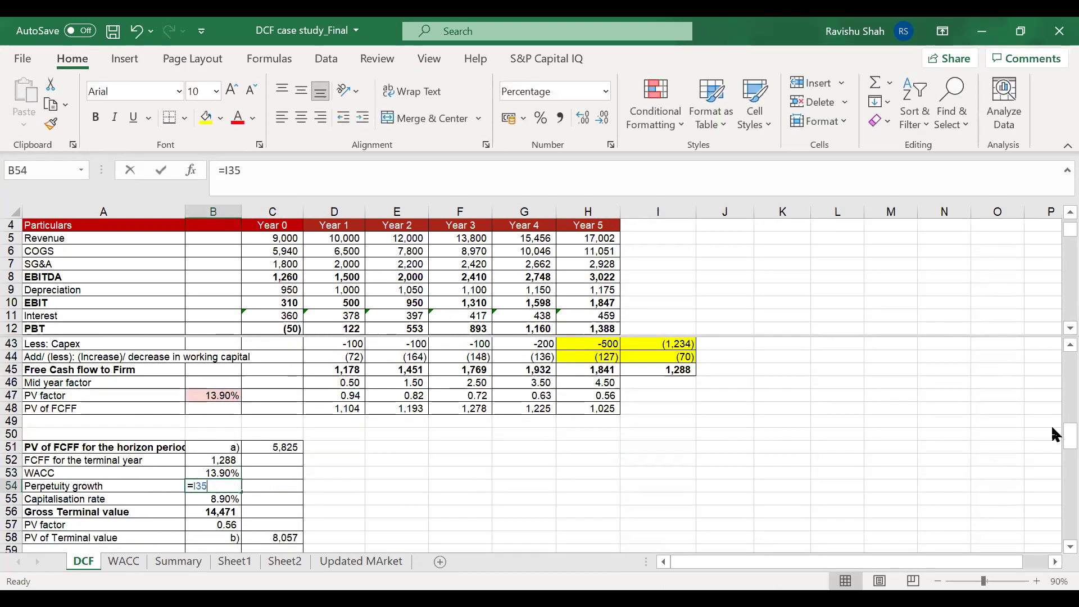
pyautogui.press('Escape')
pyautogui.press('Down')
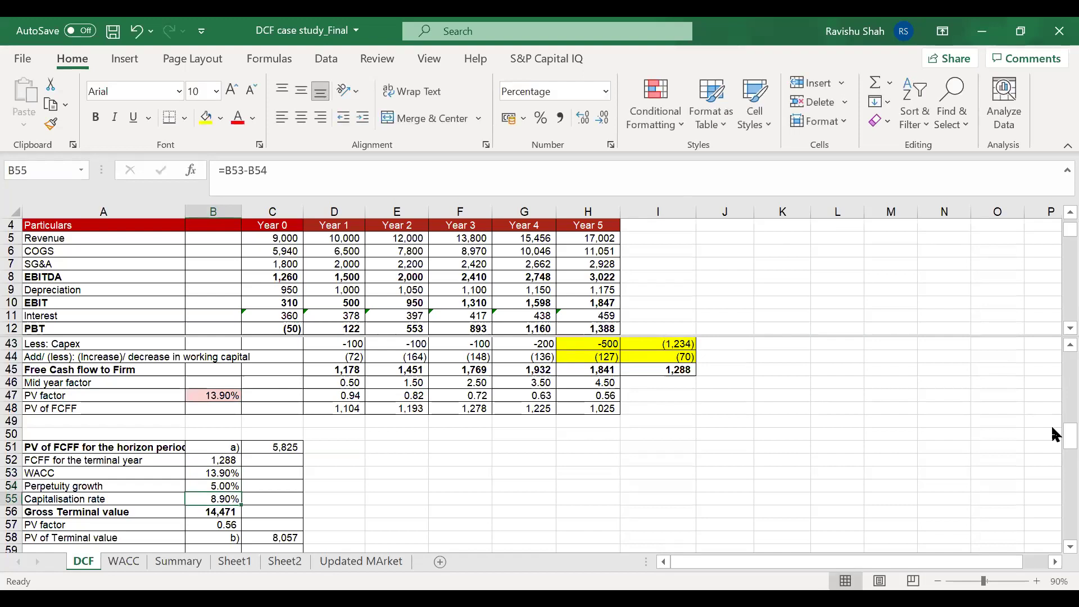
# Check the formulas behind the capitalisation rate in B55 and the gross terminal value in B56
pyautogui.press('F2')
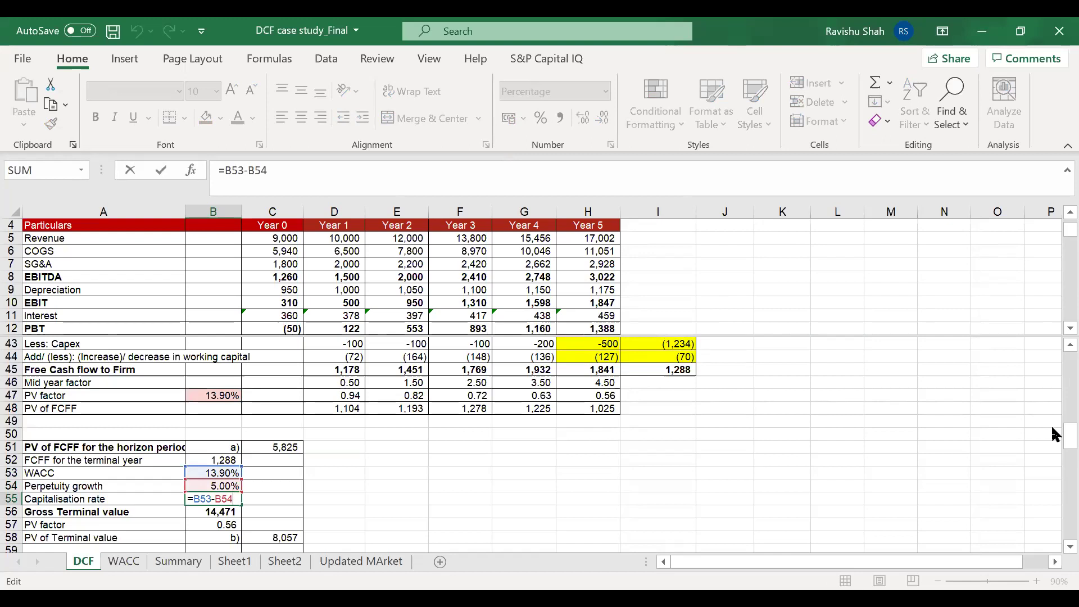
pyautogui.press('Escape')
pyautogui.press('Down')
pyautogui.press('F2')
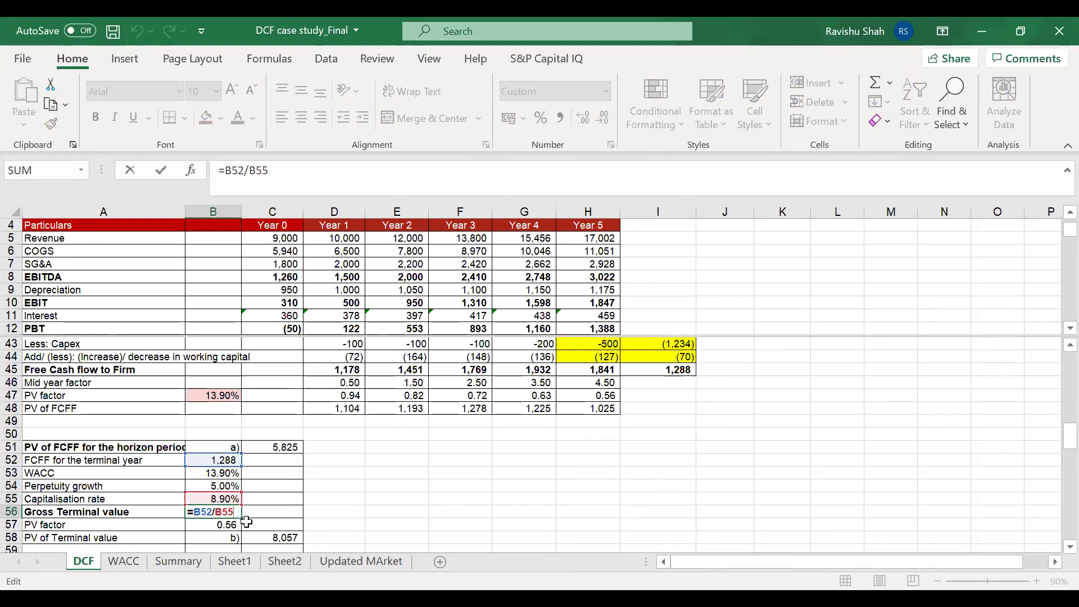
pyautogui.press('Return')
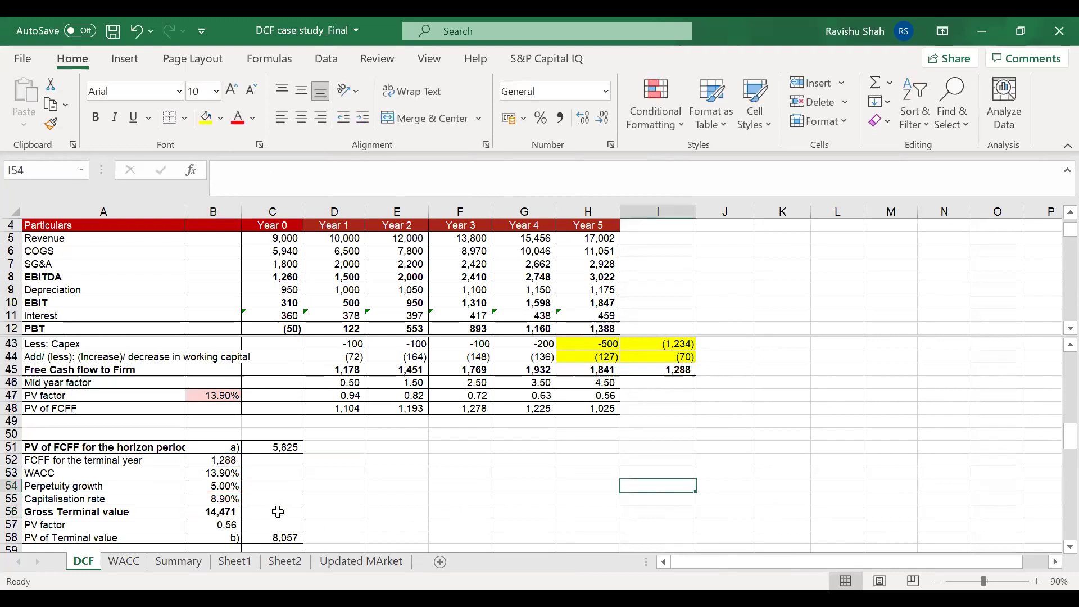
# Trace the terminal value's PV factor in B57 to H47 and inspect the Year 5 mid-year discounting formula there
pyautogui.click(217, 524)
pyautogui.press('F2')
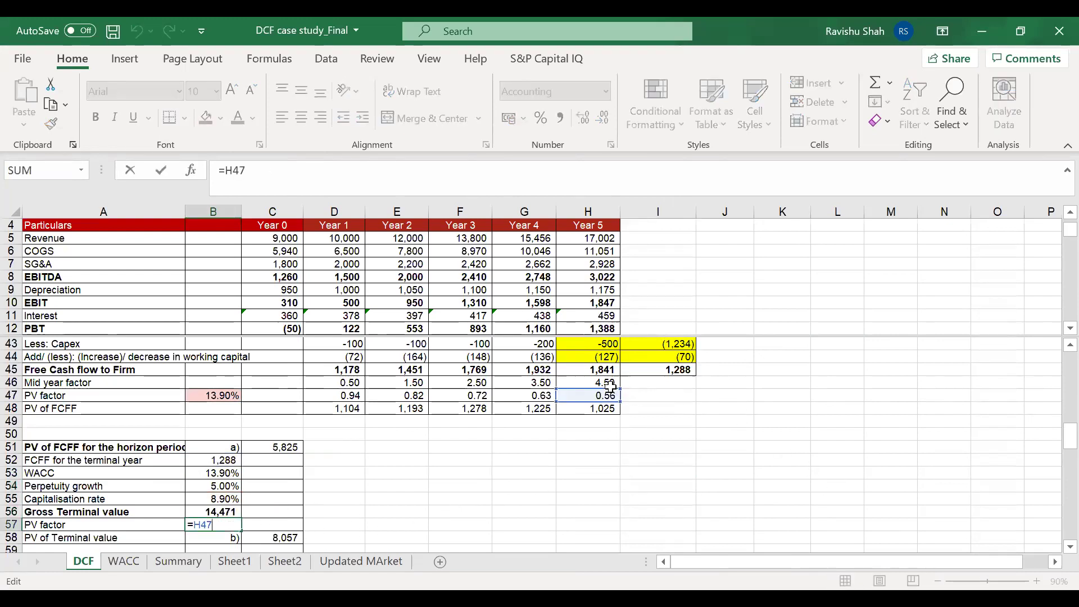
pyautogui.press('Escape')
pyautogui.click(605, 395)
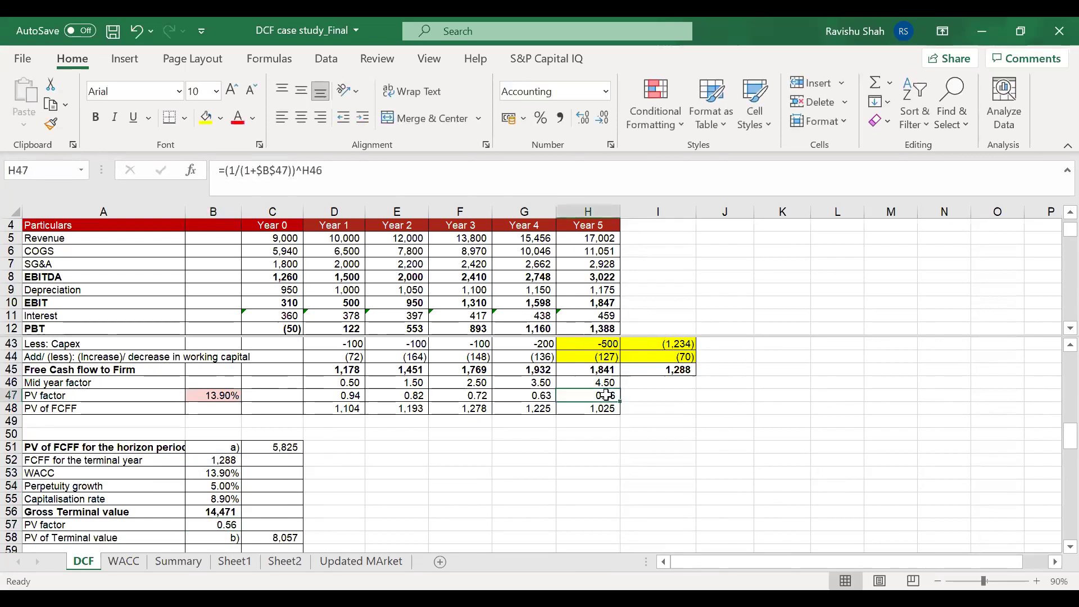
pyautogui.press('F2')
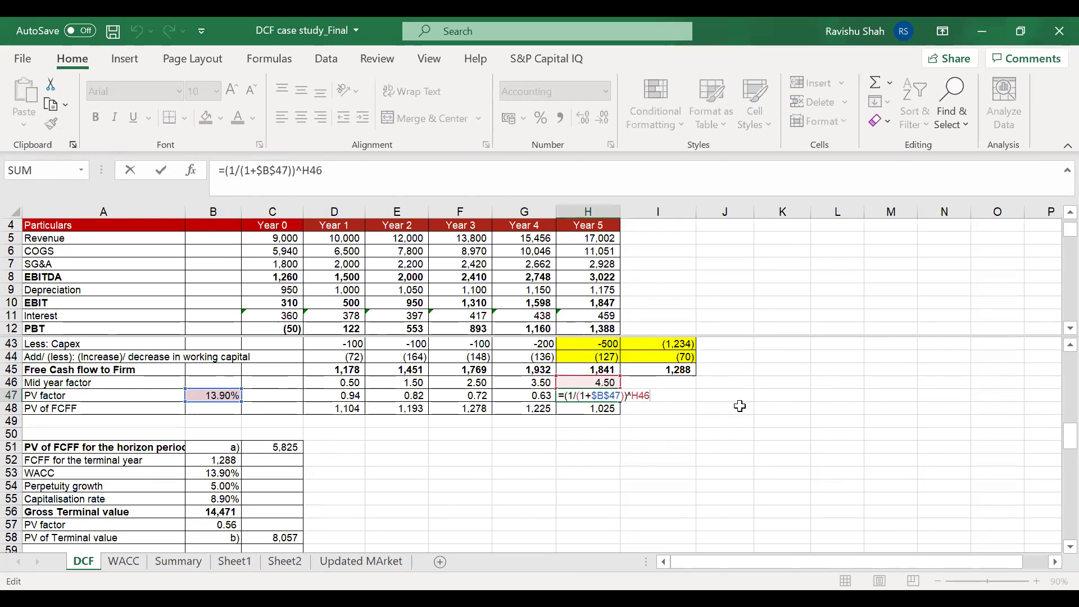
pyautogui.press('Up')
pyautogui.press('Down')
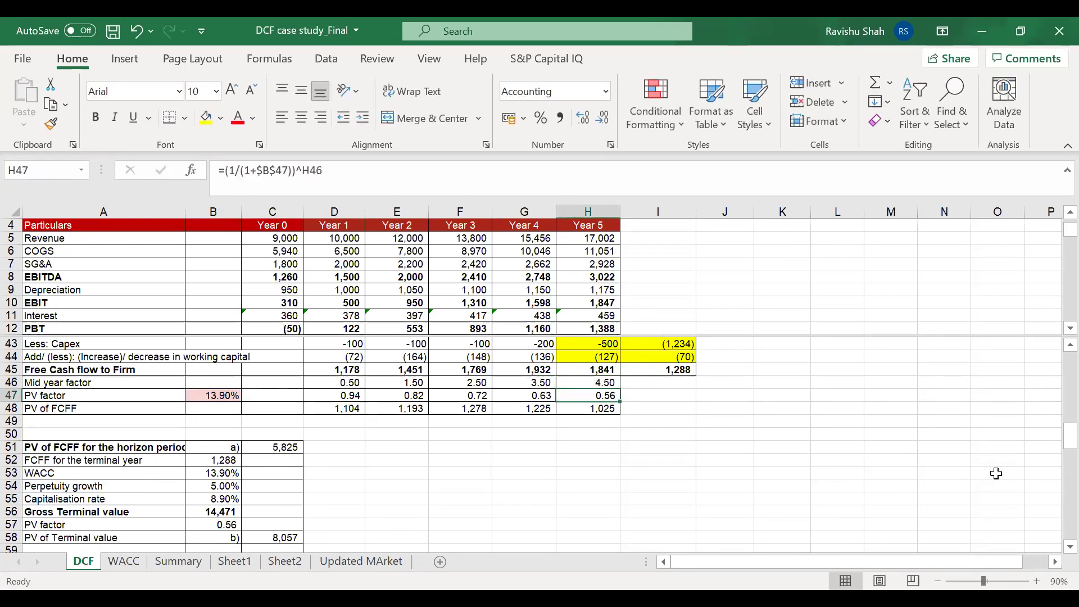
# Return to the PV factor in B57 and recheck its cell reference alongside the gross terminal value in B56
pyautogui.press('F5')
pyautogui.press('Return')
pyautogui.press('F2')
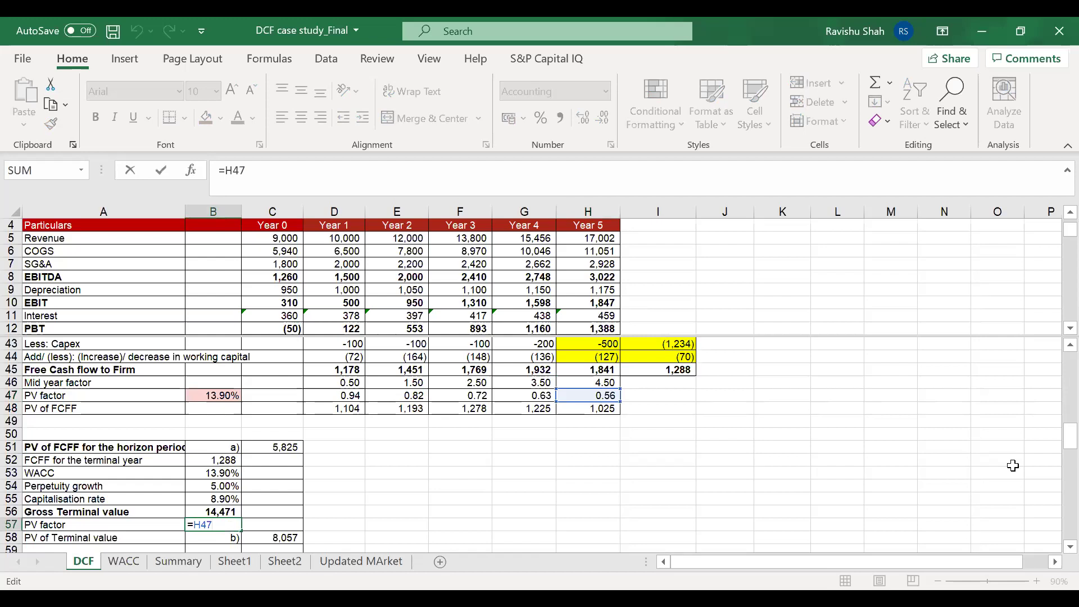
pyautogui.press('Escape')
pyautogui.press('Up')
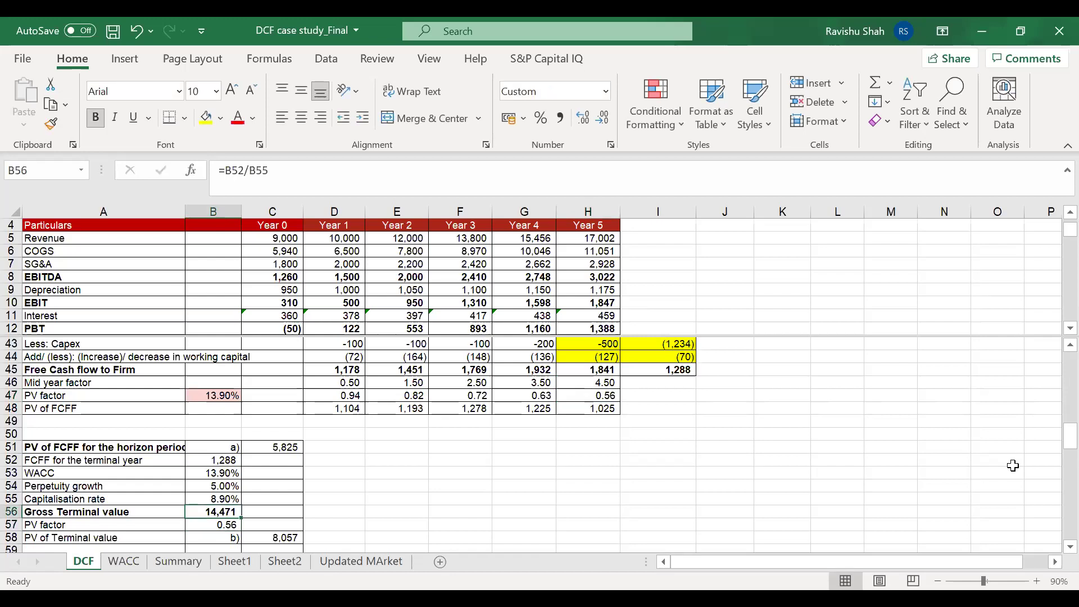
pyautogui.press('Down')
pyautogui.press('F2')
pyautogui.press('Escape')
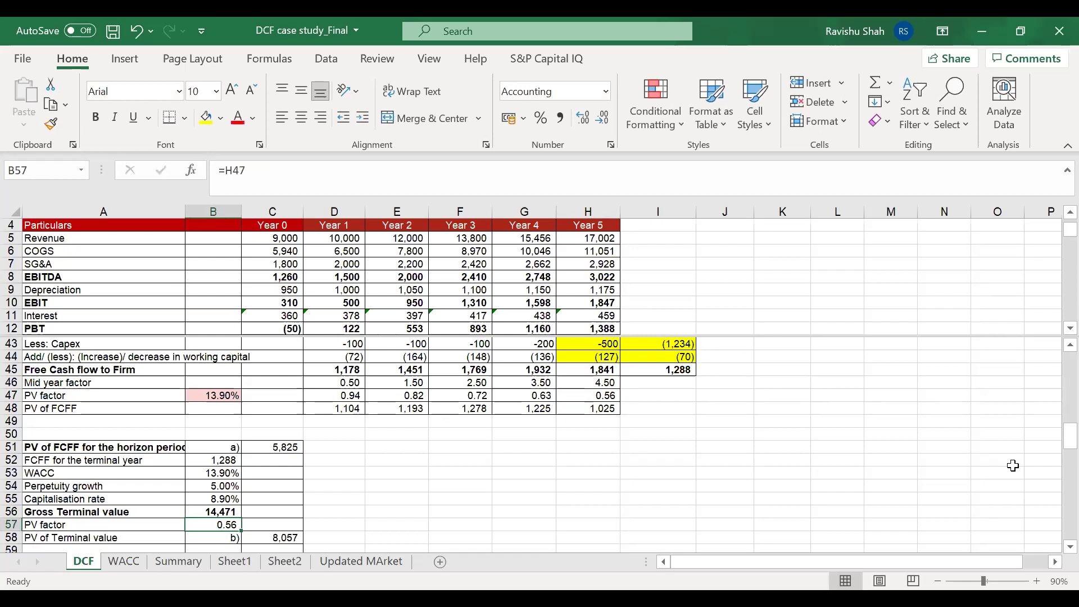
# Inspect the PV of Terminal value formula =B56*B57 in C58
pyautogui.press('Down')
pyautogui.press('Right')
pyautogui.write('=B56*B57')
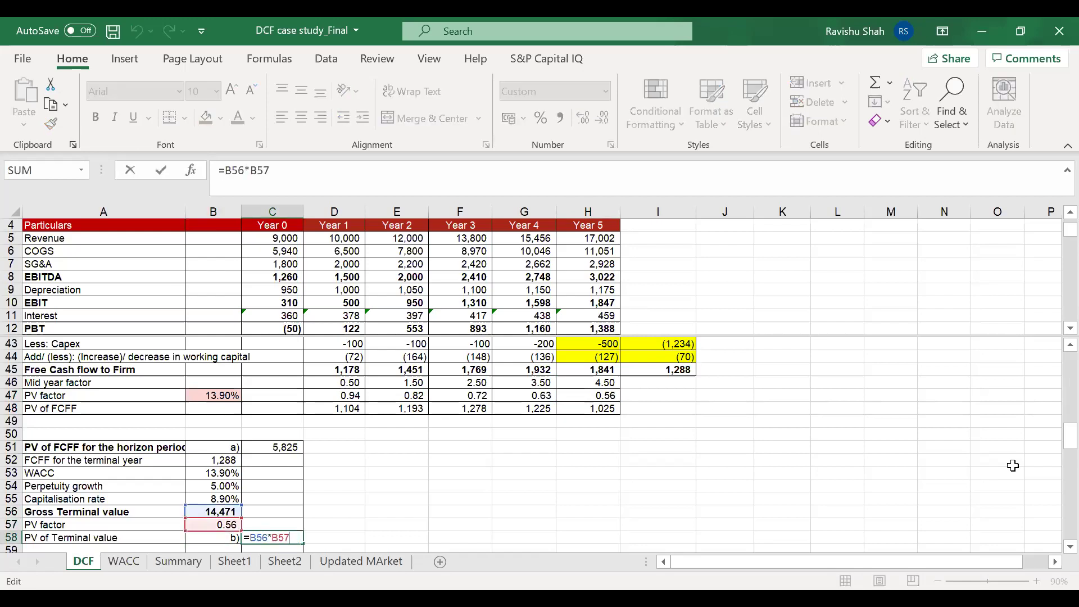
pyautogui.hotkey('ctrl', 'Return')
pyautogui.press('Up')
pyautogui.press('Up')
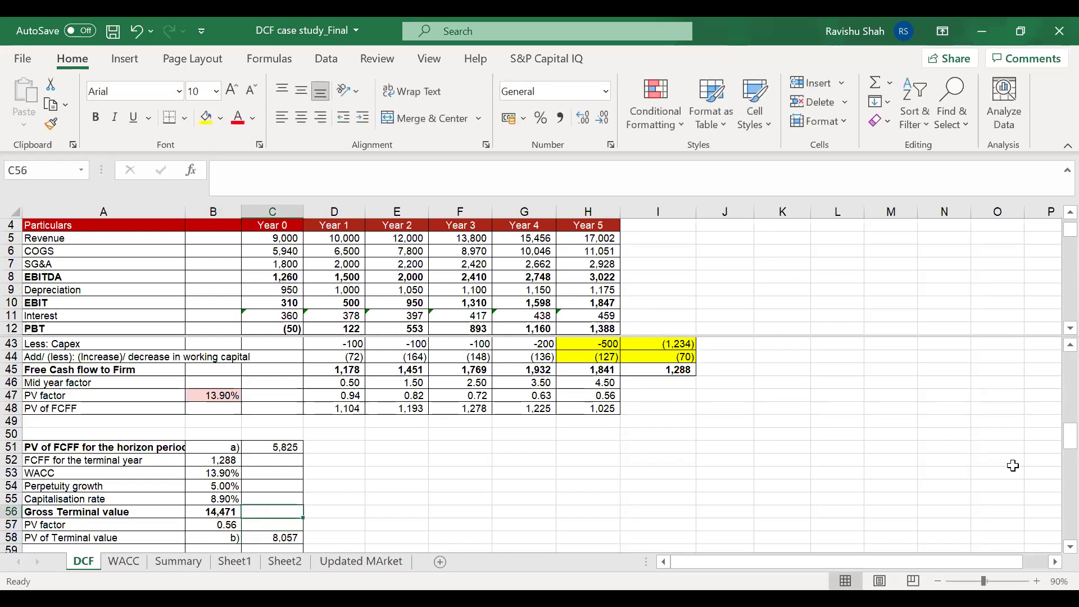
# Recheck the formula chain from the gross terminal value in B56 and PV factor in B57 to C58
pyautogui.press('Left')
pyautogui.press('F2')
pyautogui.press('Escape')
pyautogui.press('Down')
pyautogui.press('F2')
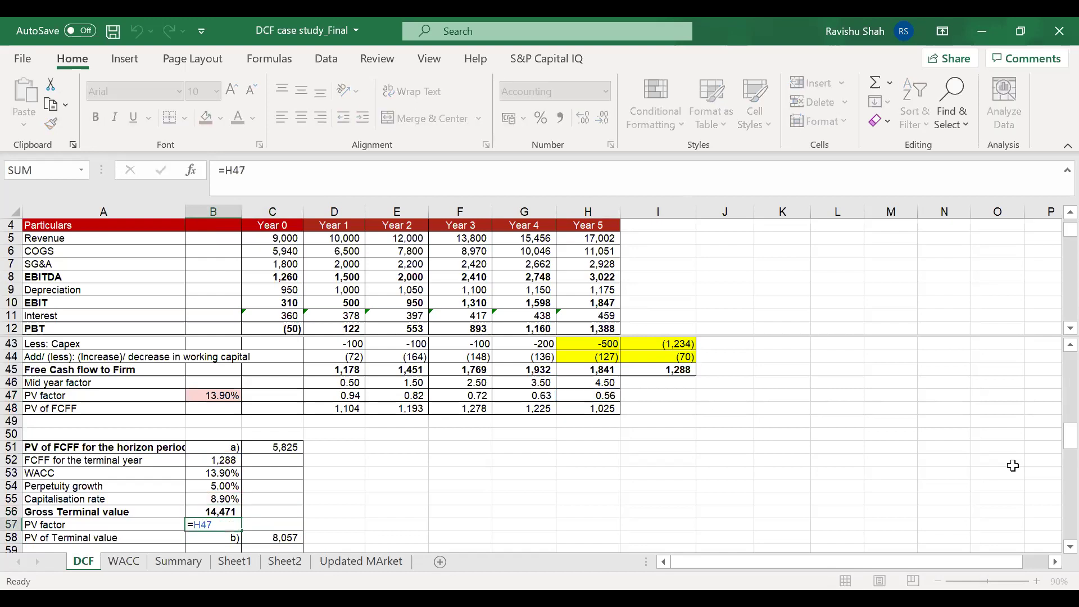
pyautogui.press('Escape')
pyautogui.press('Down')
pyautogui.press('Right')
pyautogui.press('F2')
pyautogui.press('Escape')
# Check how the Enterprise value formula in C60 combines the horizon-period PV of FCFF and the PV of Terminal value
pyautogui.press('Down')
pyautogui.press('Down')
pyautogui.press('Down')
pyautogui.press('Down')
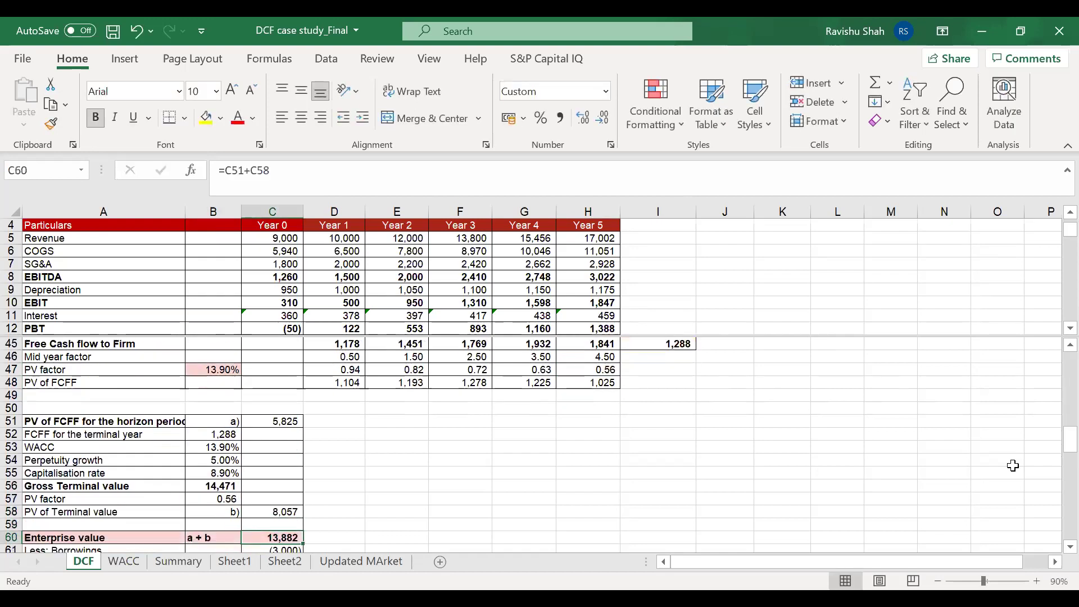
pyautogui.press('Up')
pyautogui.press('Up')
pyautogui.press('F2')
pyautogui.press('Escape')
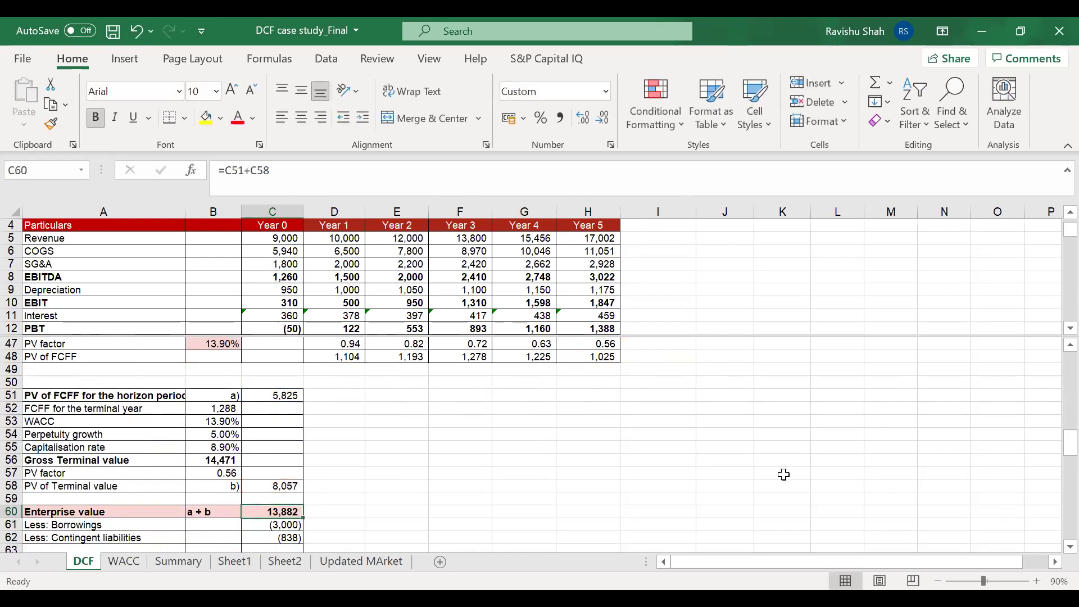
pyautogui.press('F2')
pyautogui.press('Return')
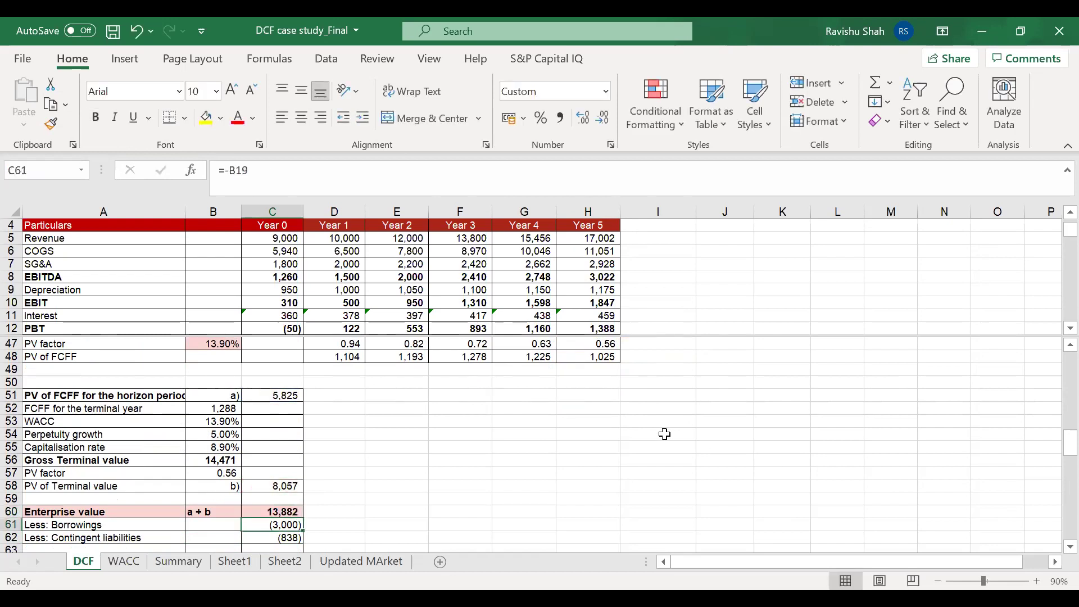
# Trace the borrowings deduction in C61 to the balance sheet borrowings in B19 and return to C61
pyautogui.scroll(9, 665, 434)
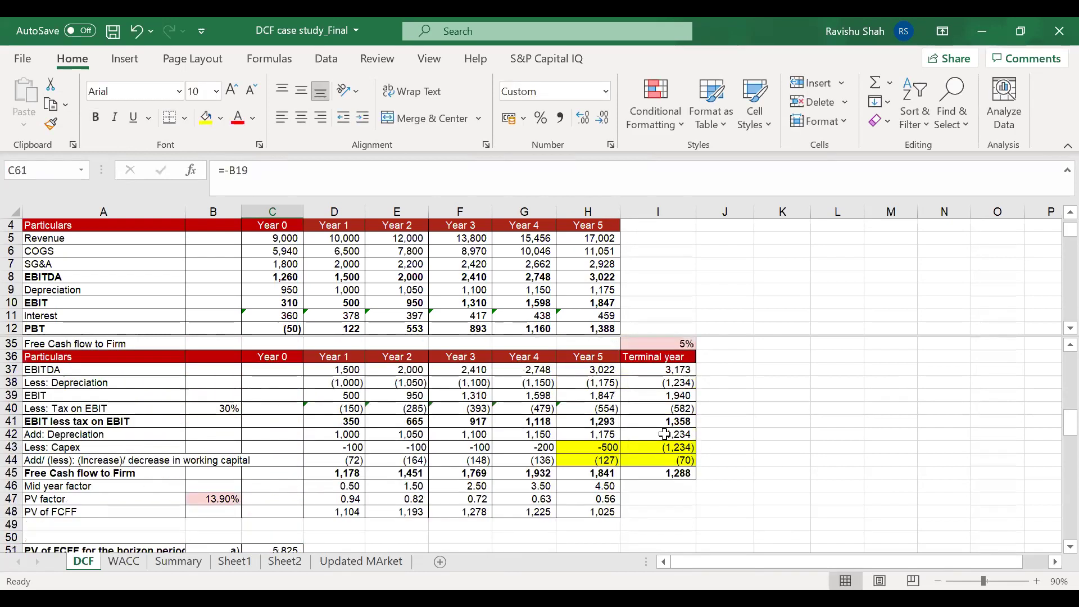
pyautogui.scroll(2, 370, 445)
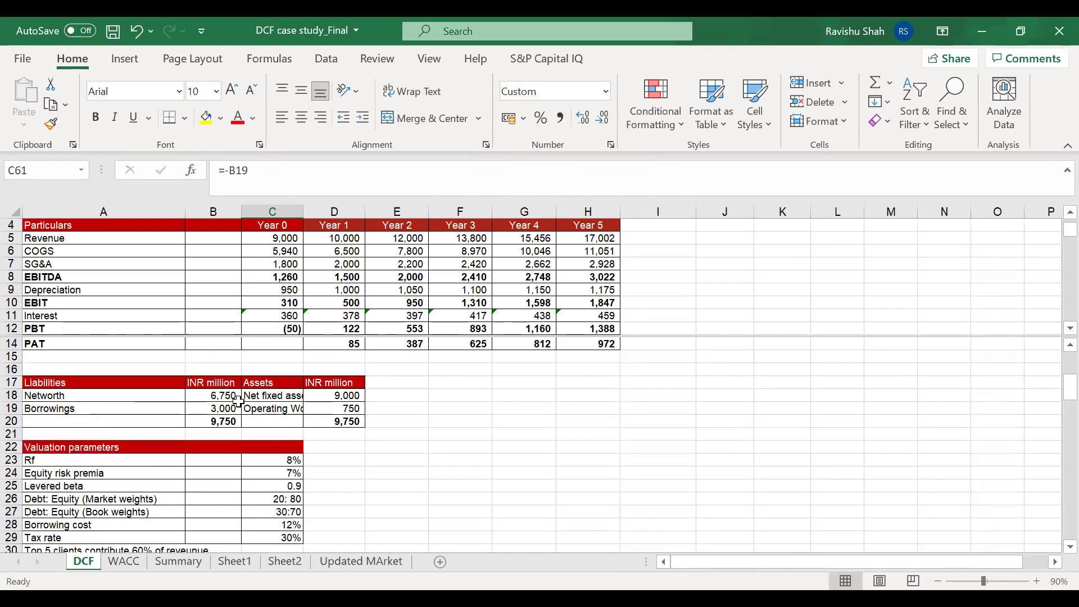
pyautogui.click(194, 408)
pyautogui.scroll(-9, 615, 420)
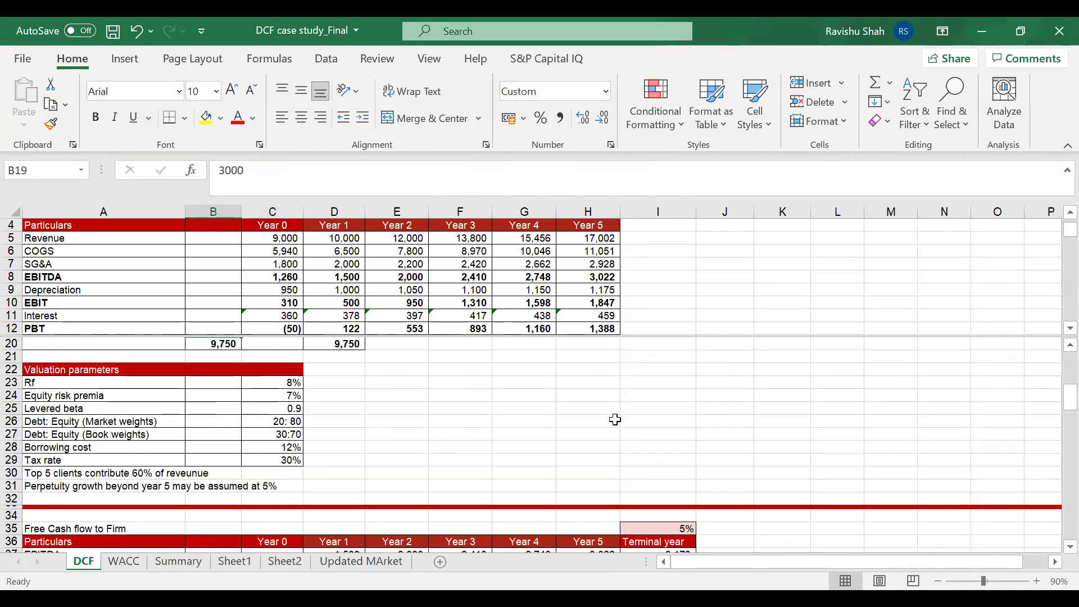
pyautogui.scroll(-6, 614, 419)
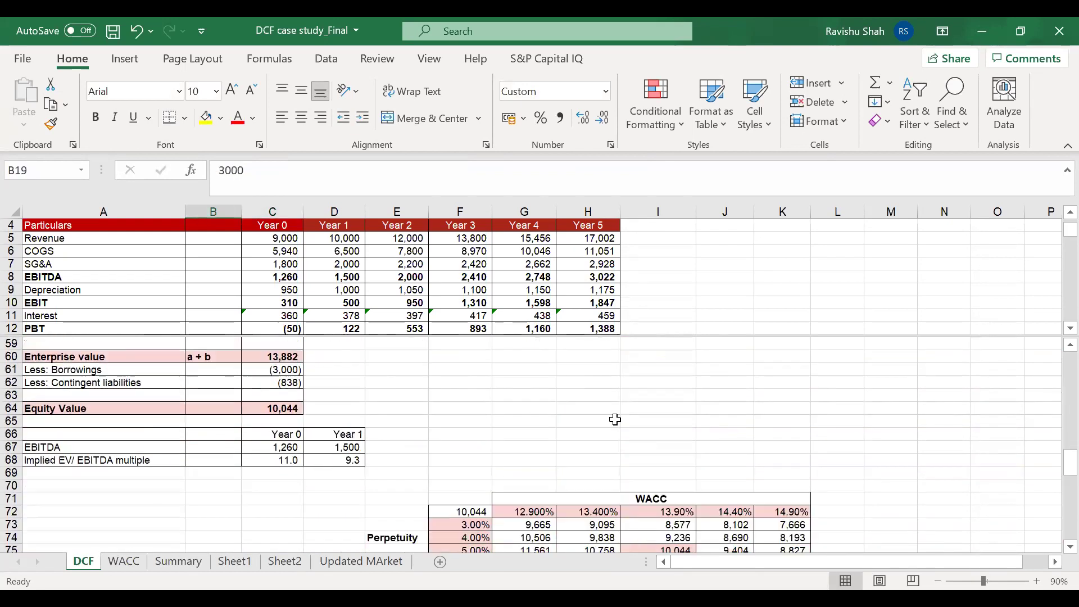
pyautogui.scroll(3, 259, 488)
pyautogui.click(259, 488)
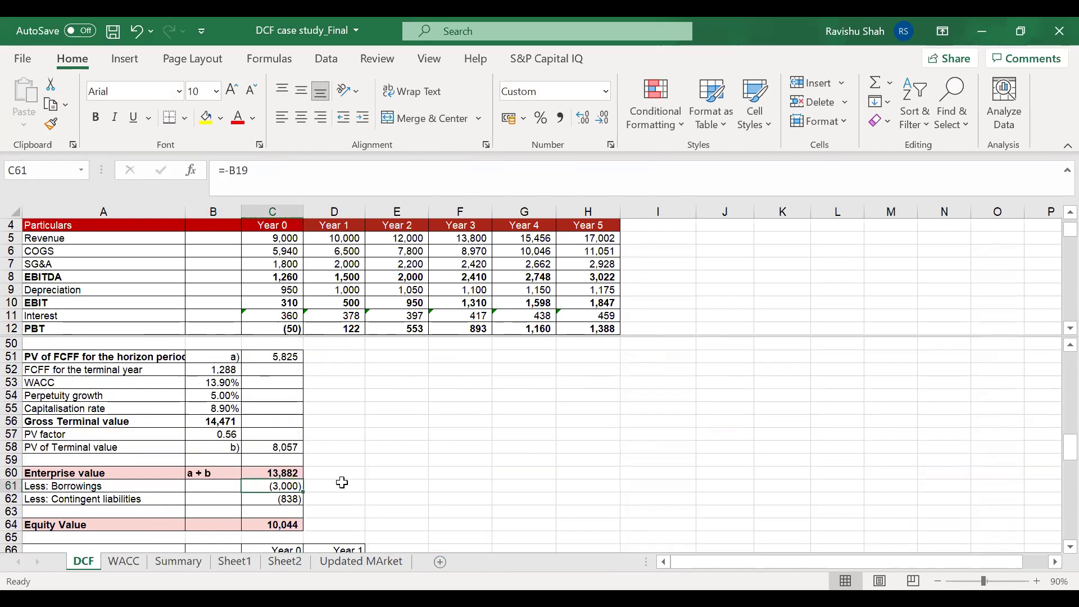
# Trace the contingent liabilities deduction in C62 to its source total in F94
pyautogui.press('Down')
pyautogui.press('Down')
pyautogui.press('Down')
pyautogui.press('Down')
pyautogui.press('Down')
pyautogui.press('Down')
pyautogui.press('Down')
pyautogui.press('Down')
pyautogui.press('Down')
pyautogui.press('Down')
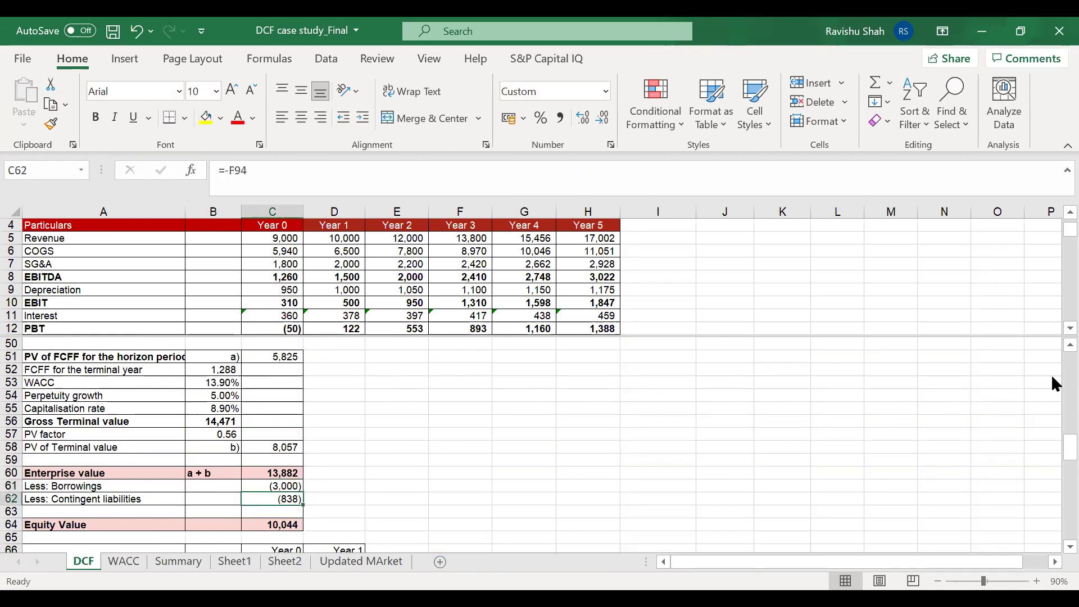
pyautogui.press('Up')
pyautogui.press('Up')
pyautogui.press('Up')
pyautogui.press('Up')
pyautogui.press('Up')
pyautogui.press('Up')
pyautogui.press('Up')
pyautogui.press('Up')
pyautogui.press('Up')
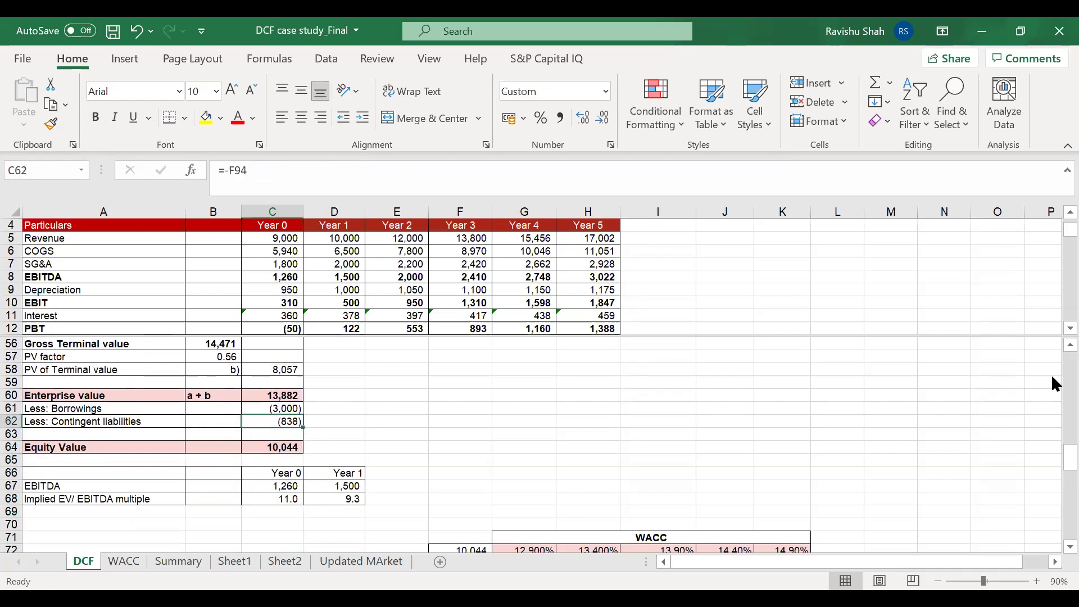
pyautogui.hotkey('ctrl', '[')
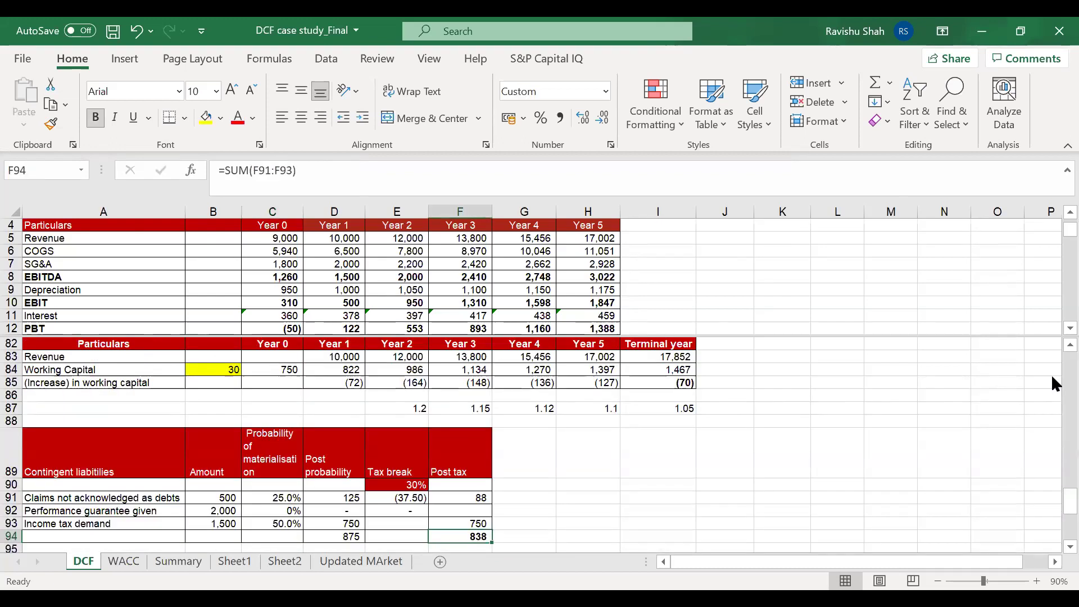
# Examine the probabilities of materialisation for claims not acknowledged as debts and the performance guarantee in C91:C92
pyautogui.press('Down')
pyautogui.press('Down')
pyautogui.press('Down')
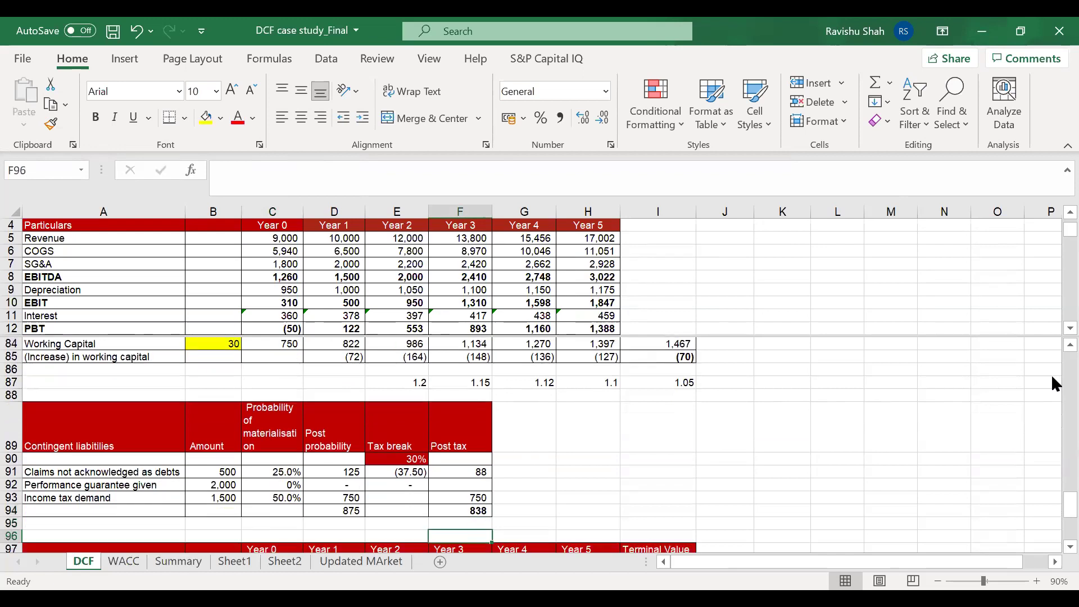
pyautogui.press('Up')
pyautogui.press('Up')
pyautogui.press('Up')
pyautogui.press('Up')
pyautogui.press('Up')
pyautogui.press('Left')
pyautogui.press('Left')
pyautogui.press('Left')
pyautogui.press('Left')
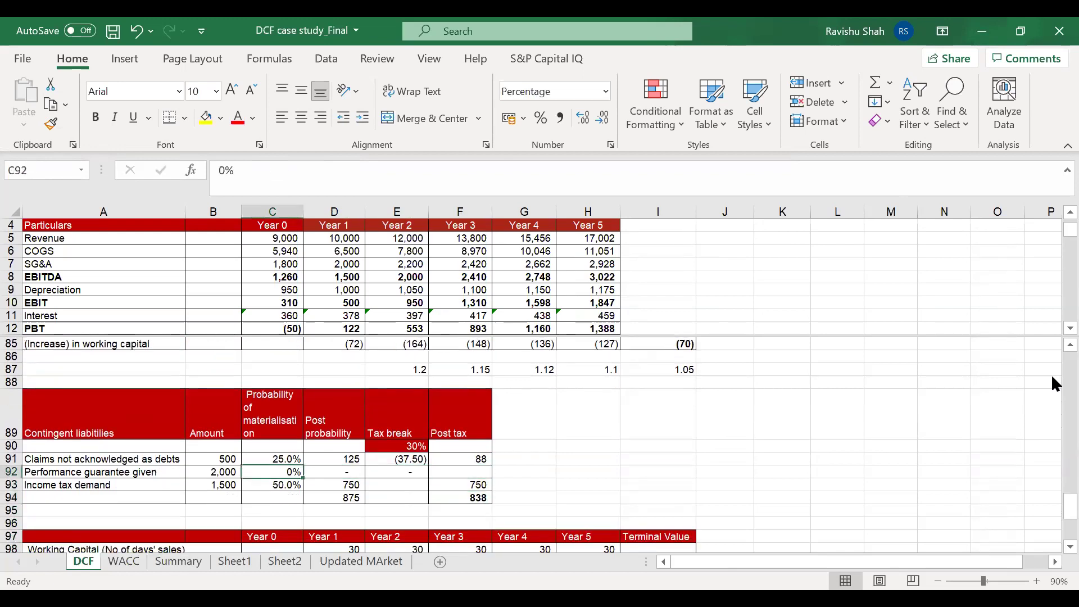
pyautogui.press('Up')
pyautogui.press('Right')
pyautogui.press('F2')
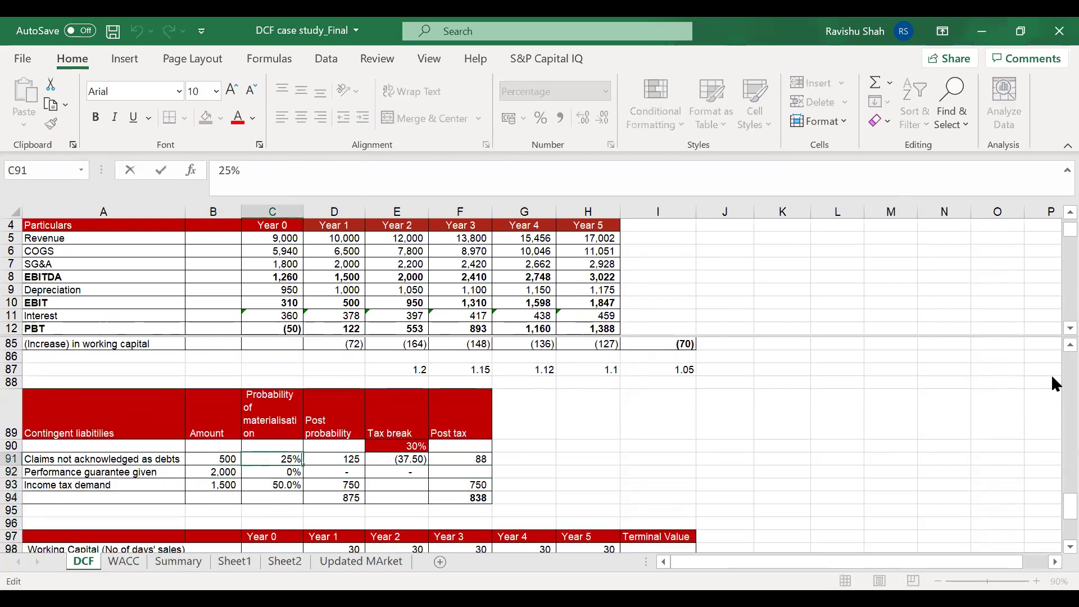
pyautogui.press('Escape')
pyautogui.press('Left')
pyautogui.press('Right')
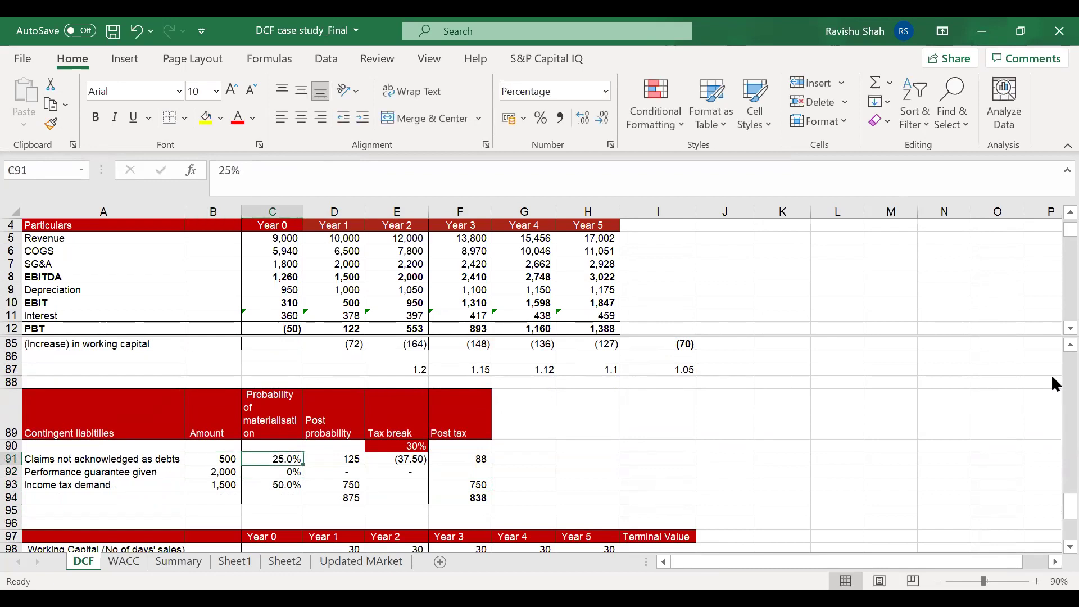
# Inspect the post-probability formula in D91 and the tax break formula in E91 for claims not acknowledged as debts
pyautogui.press('Right')
pyautogui.press('Right')
pyautogui.press('Left')
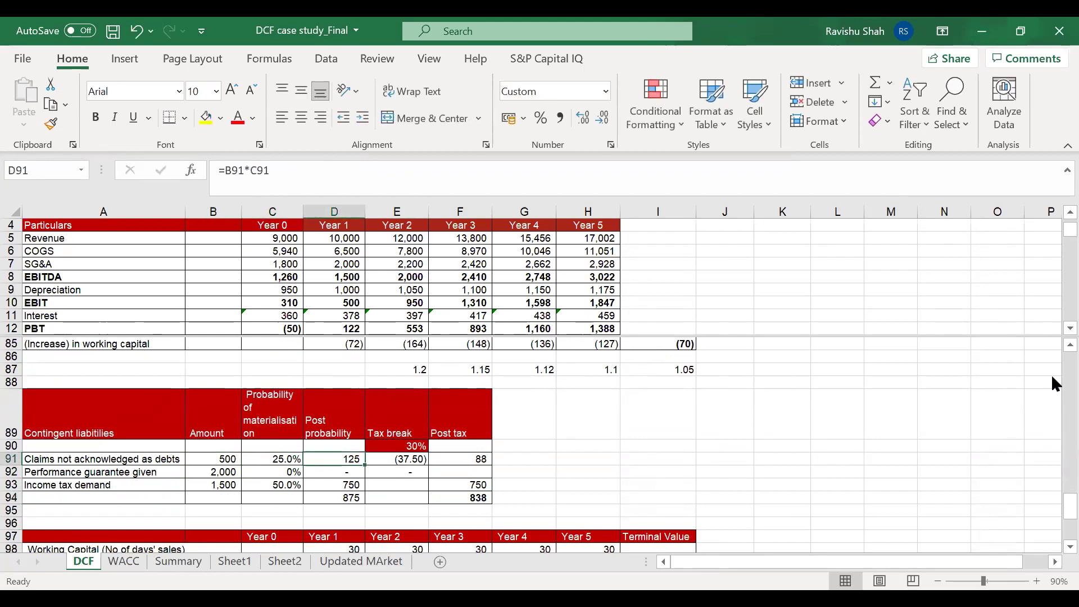
pyautogui.press('Right')
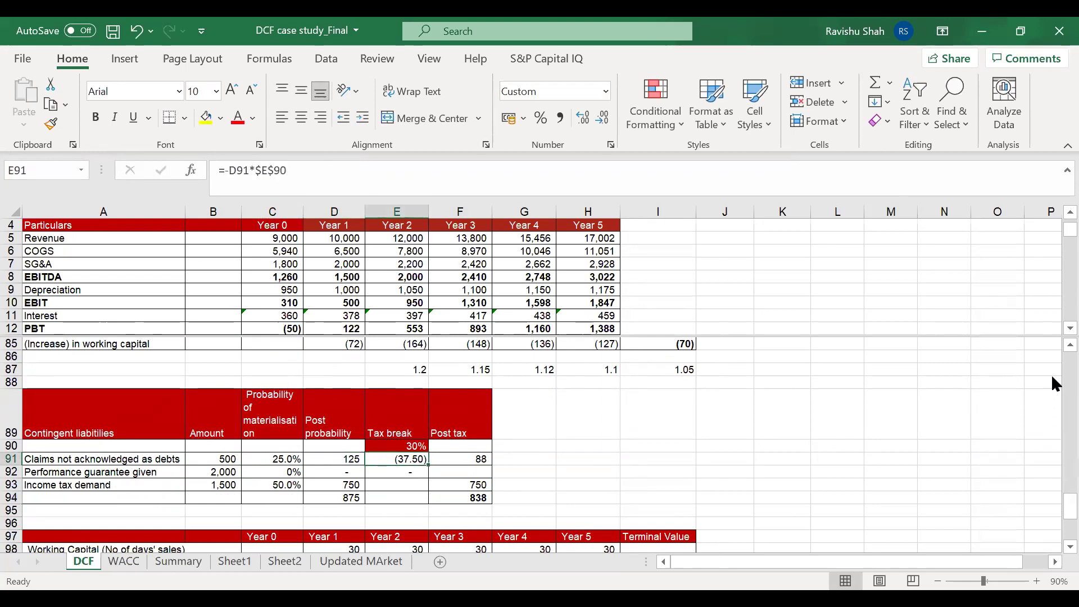
pyautogui.press('Right')
pyautogui.press('Left')
pyautogui.press('Left')
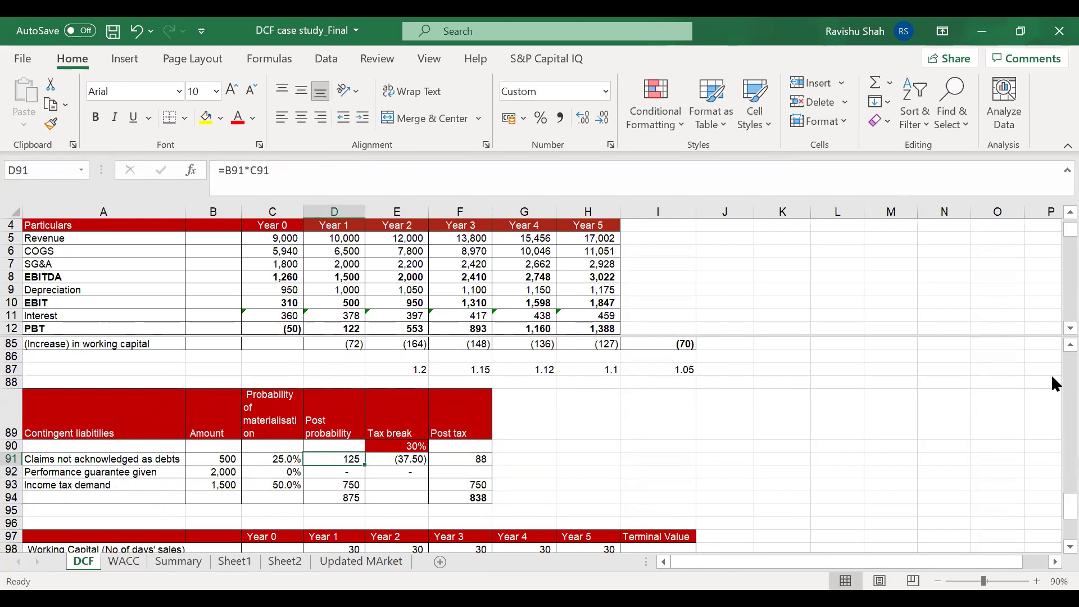
pyautogui.press('Right')
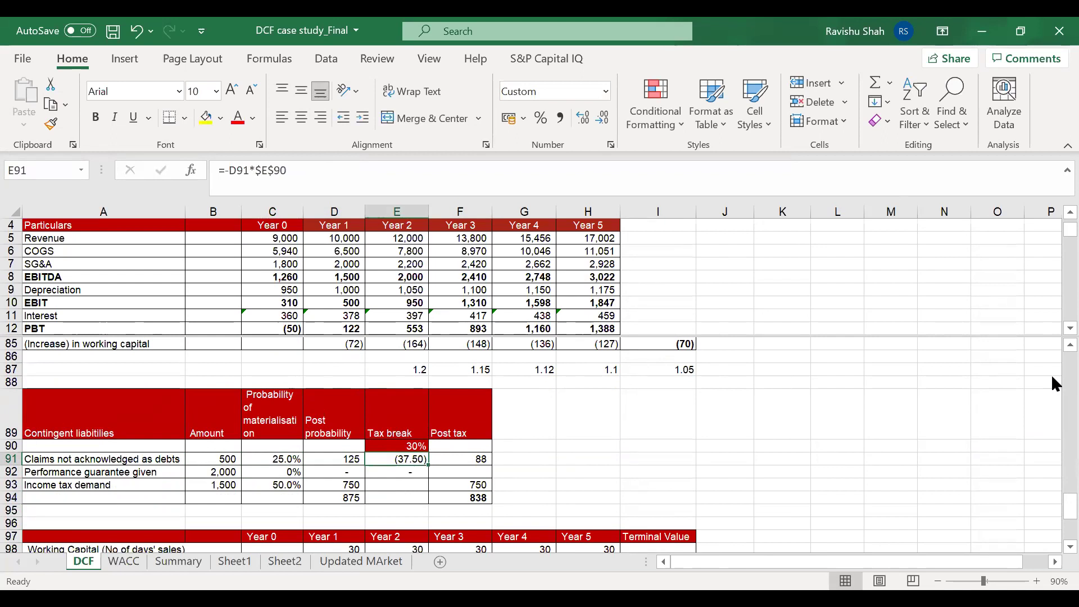
pyautogui.press('F2')
pyautogui.press('Escape')
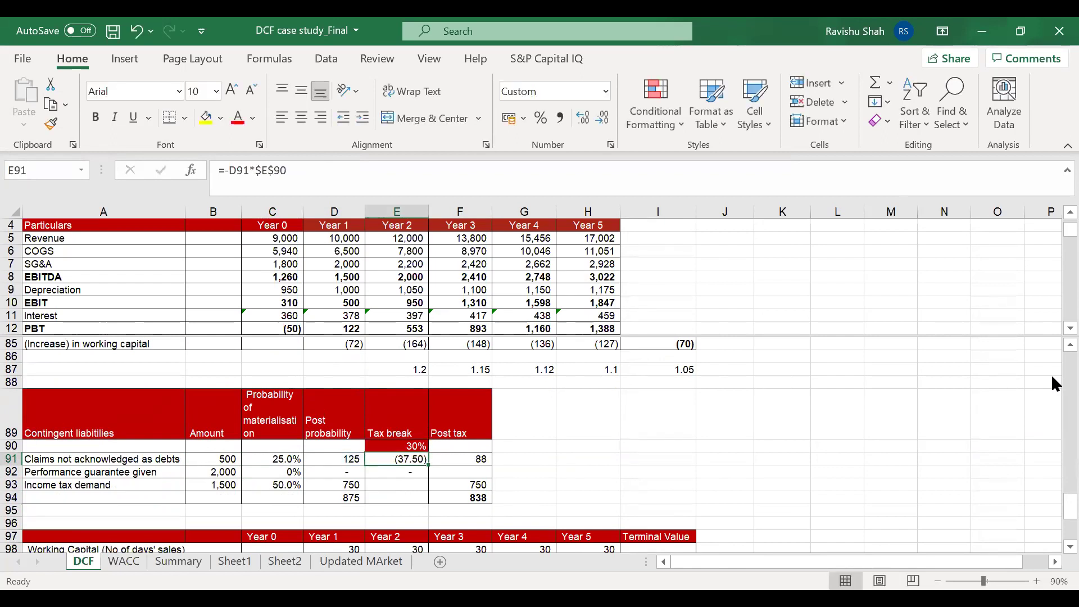
# Review the income tax demand's post-probability formula in D93 and the post-tax contingent liabilities sum in F94
pyautogui.press('Right')
pyautogui.press('Down')
pyautogui.press('Down')
pyautogui.press('Left')
pyautogui.press('Left')
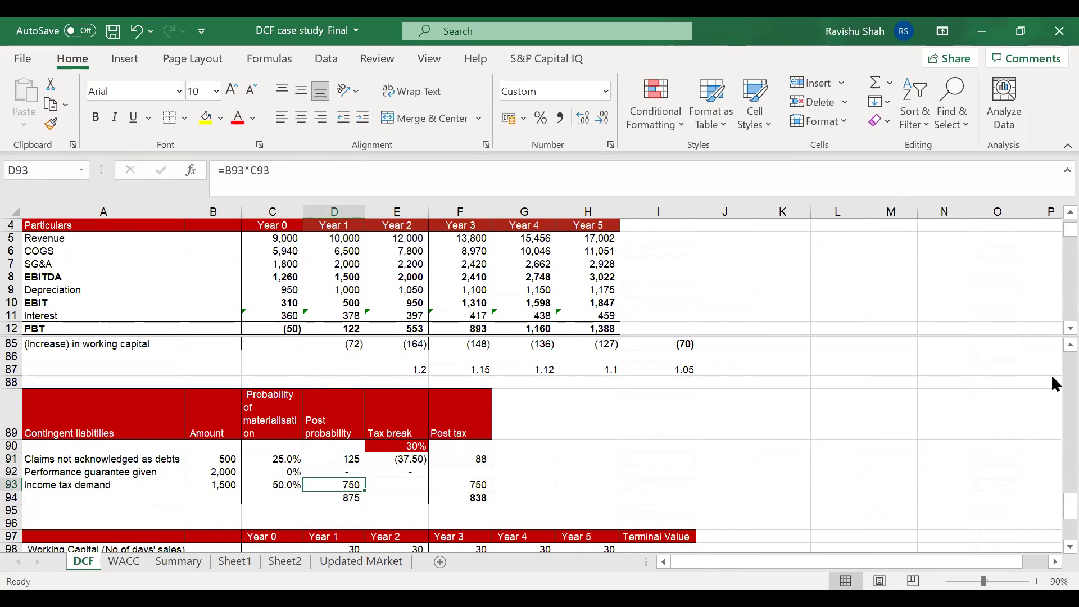
pyautogui.press('Right')
pyautogui.press('Right')
pyautogui.press('Down')
pyautogui.press('F2')
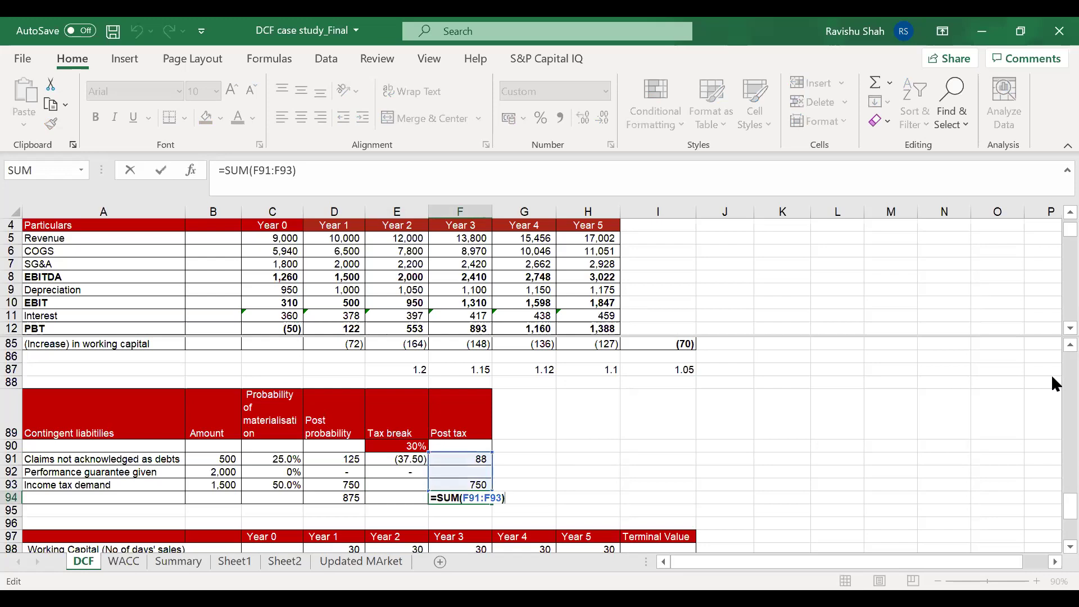
# Leave the F94 formula unchanged and inspect the Equity Value sum formula in C64
pyautogui.press('Escape')
pyautogui.scroll(5, 1051, 373)
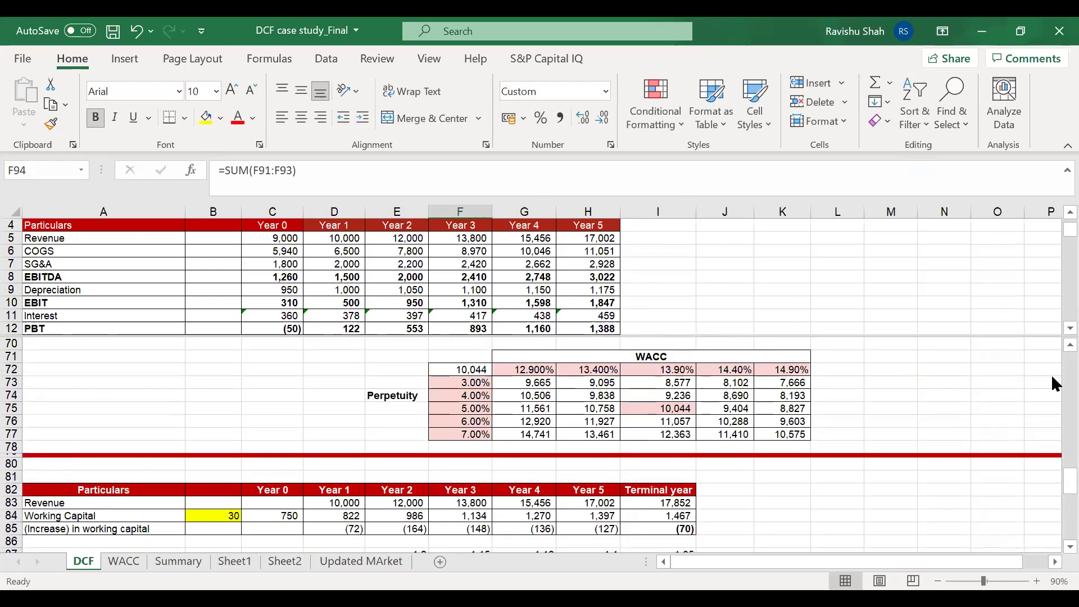
pyautogui.scroll(6, 1051, 374)
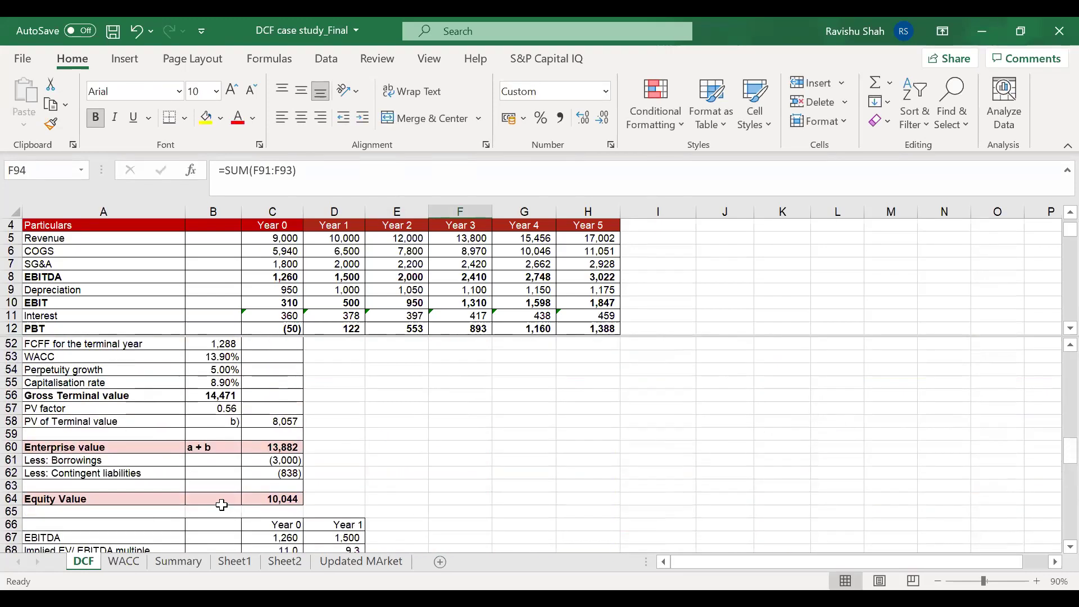
pyautogui.click(277, 499)
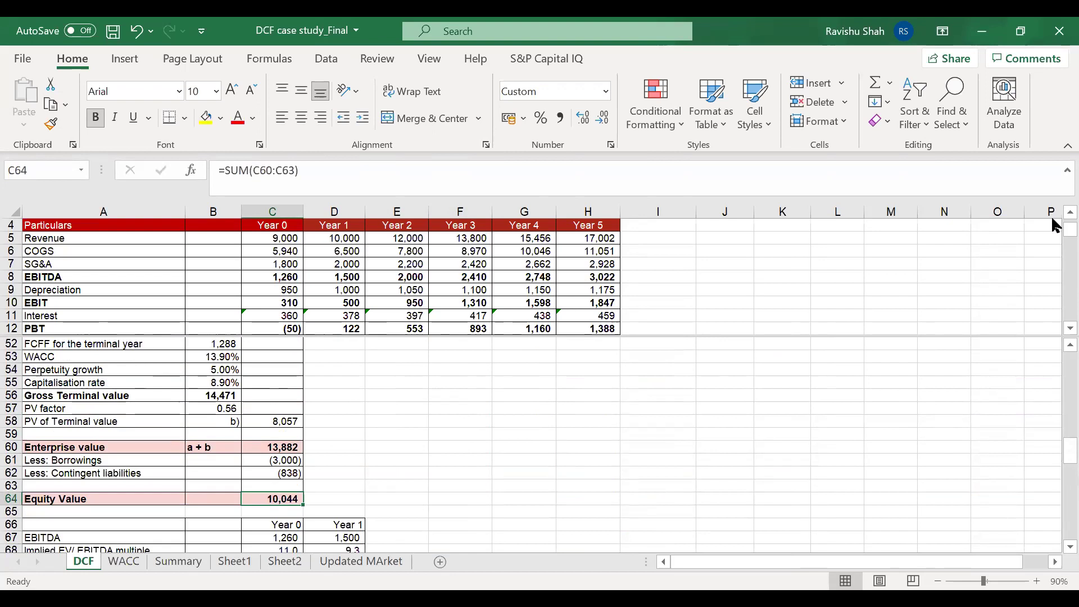
# Inspect the Year 0 EBITDA reference in C67 and the implied EV/EBITDA multiple formula in C68
pyautogui.press('Down')
pyautogui.press('Down')
pyautogui.press('Down')
pyautogui.press('Down')
pyautogui.press('Down')
pyautogui.press('Down')
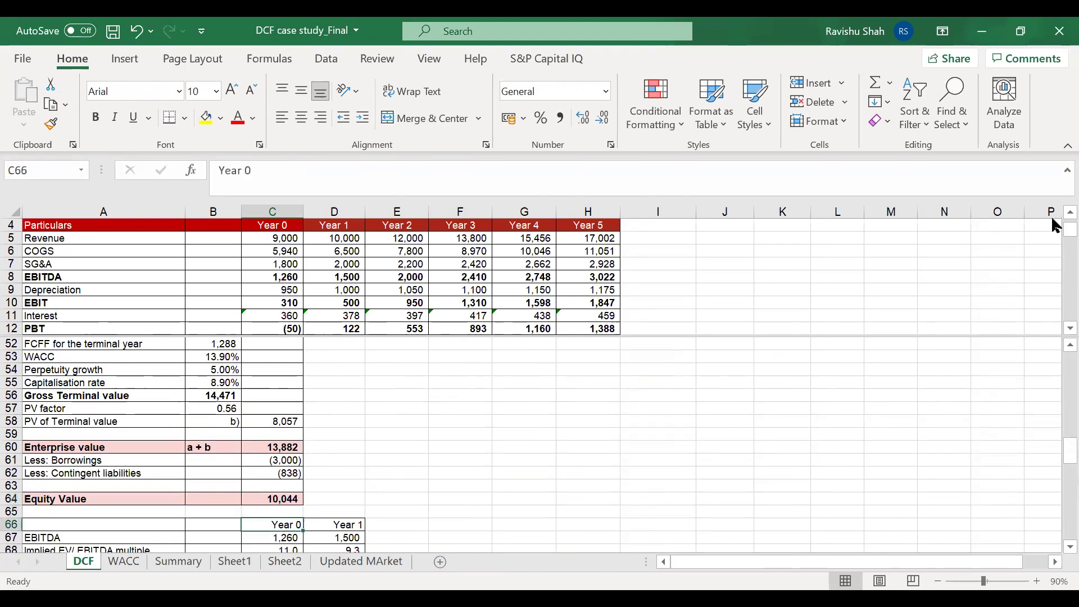
pyautogui.press('Up')
pyautogui.press('Up')
pyautogui.press('Up')
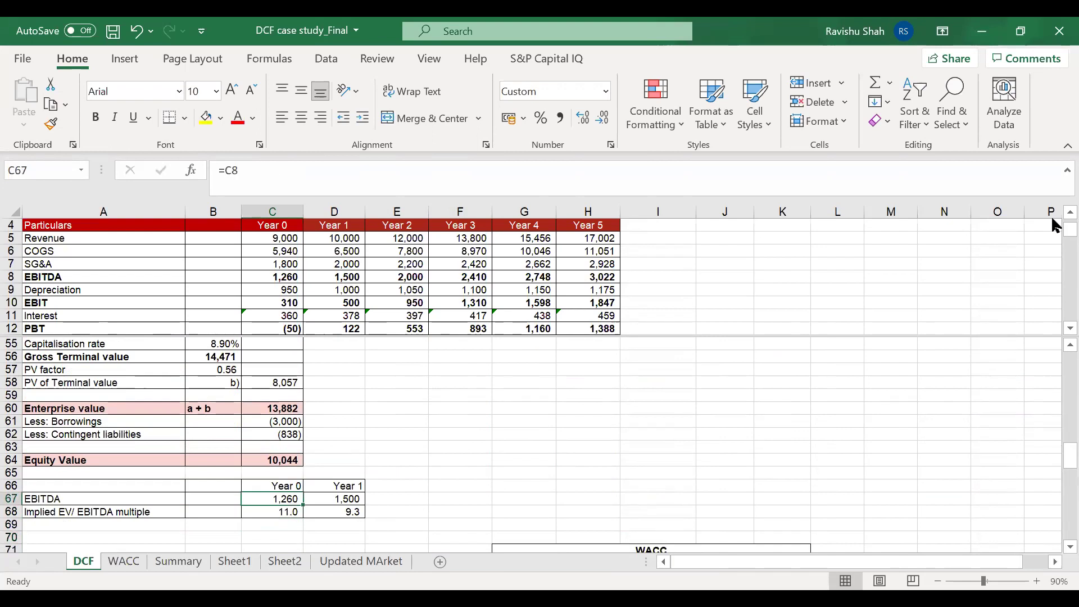
pyautogui.press('Down')
pyautogui.press('Down')
pyautogui.press('Up')
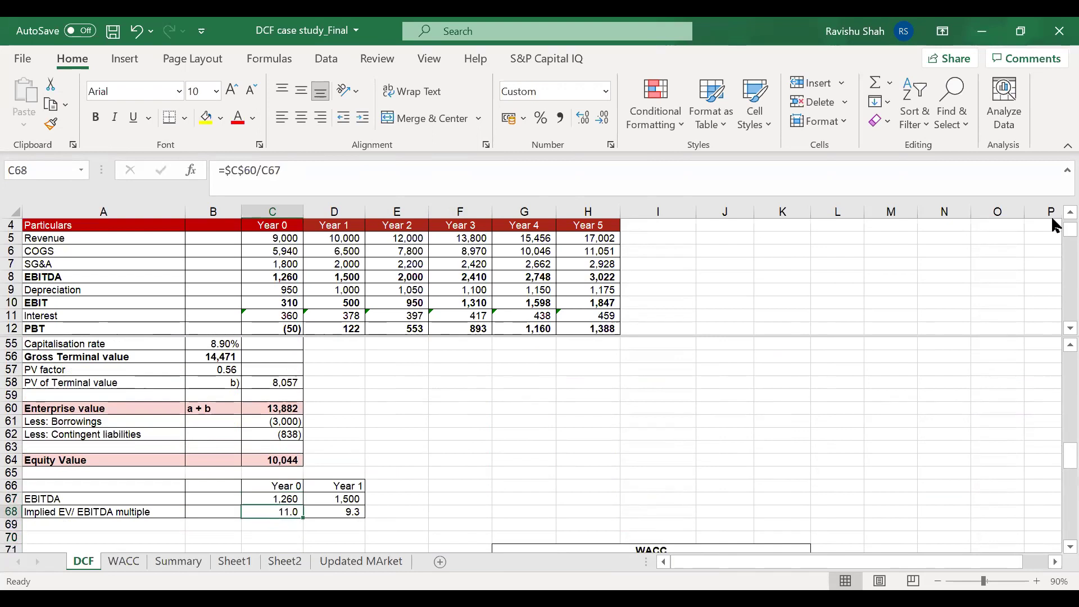
pyautogui.press('Up')
pyautogui.press('Up')
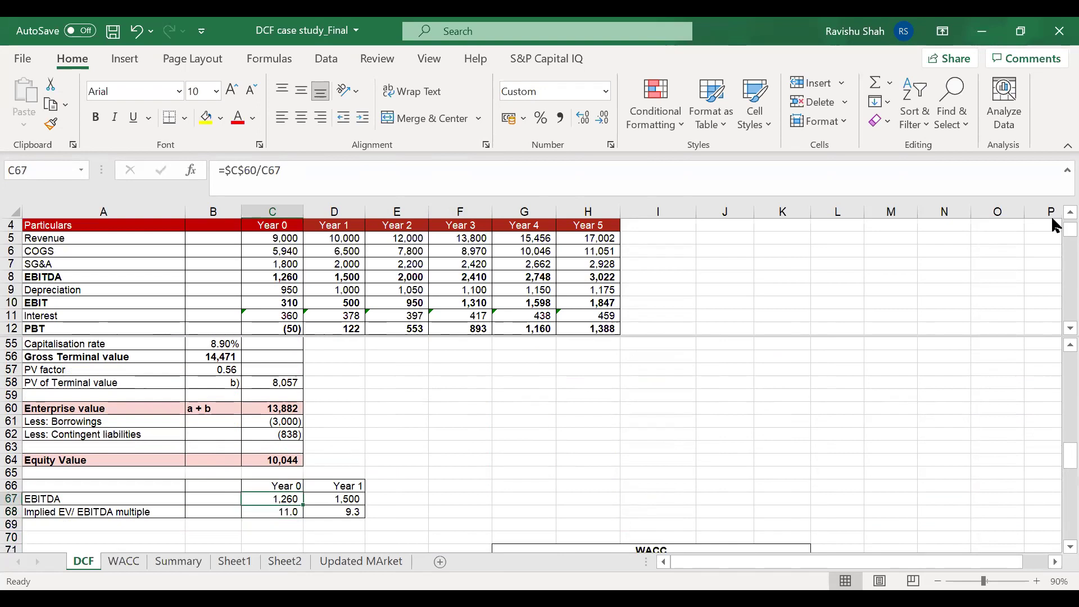
pyautogui.press('Down')
pyautogui.press('Down')
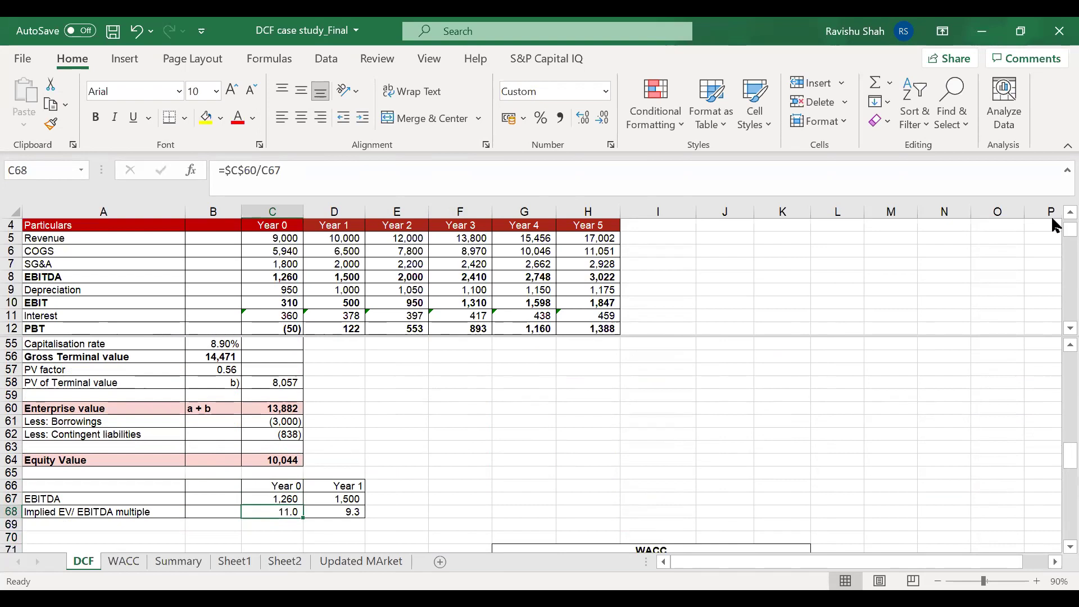
# Compare the implied EV/EBITDA multiples for Year 0 and Year 1 in C68:D68
pyautogui.press('Right')
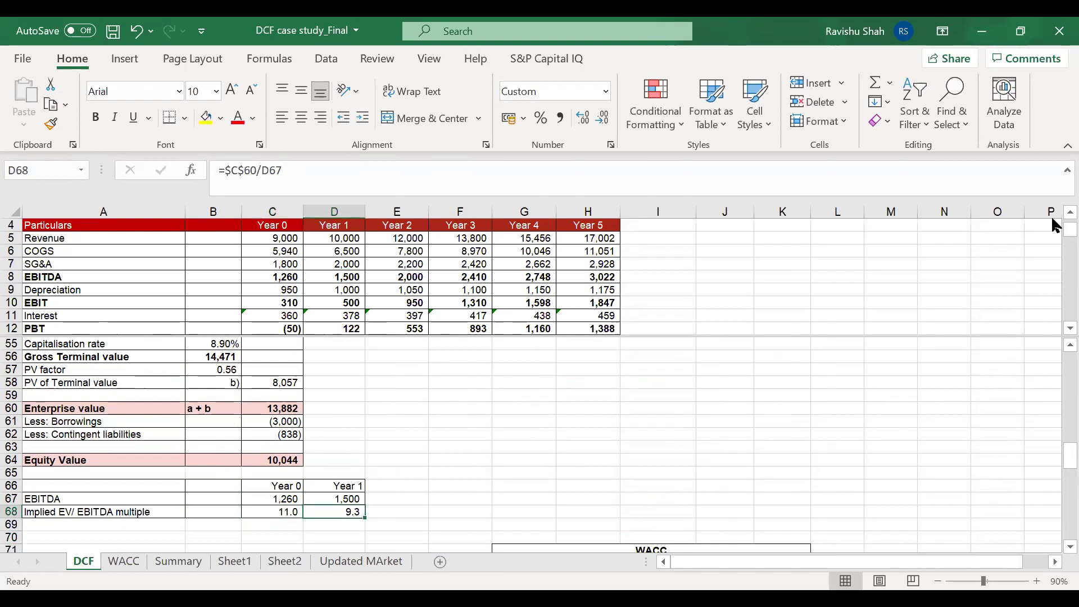
pyautogui.press('Left')
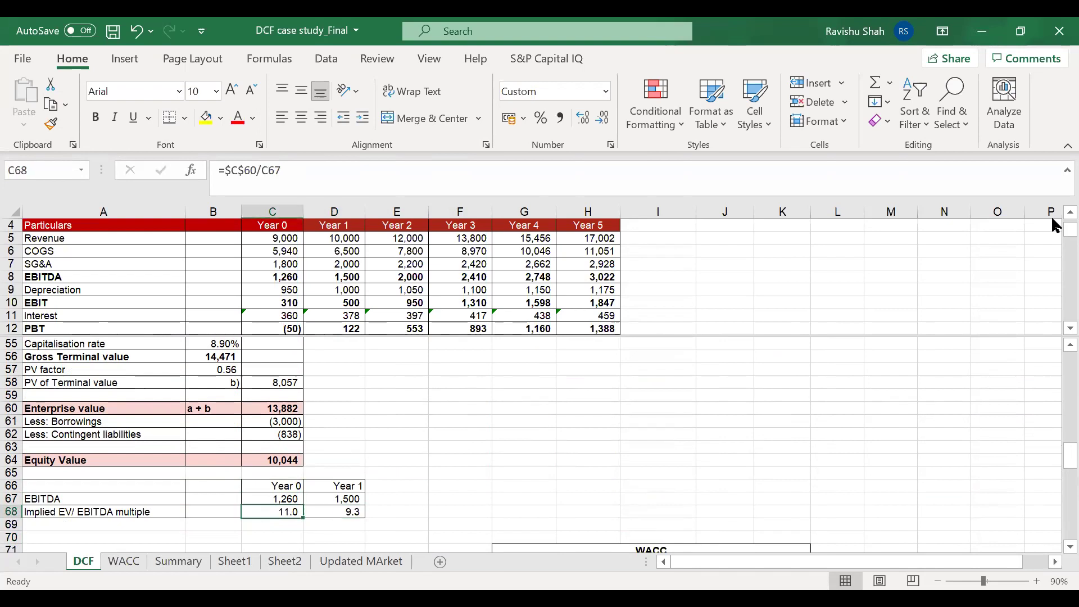
pyautogui.press('Right')
pyautogui.press('Left')
pyautogui.hotkey('shift', 'Right')
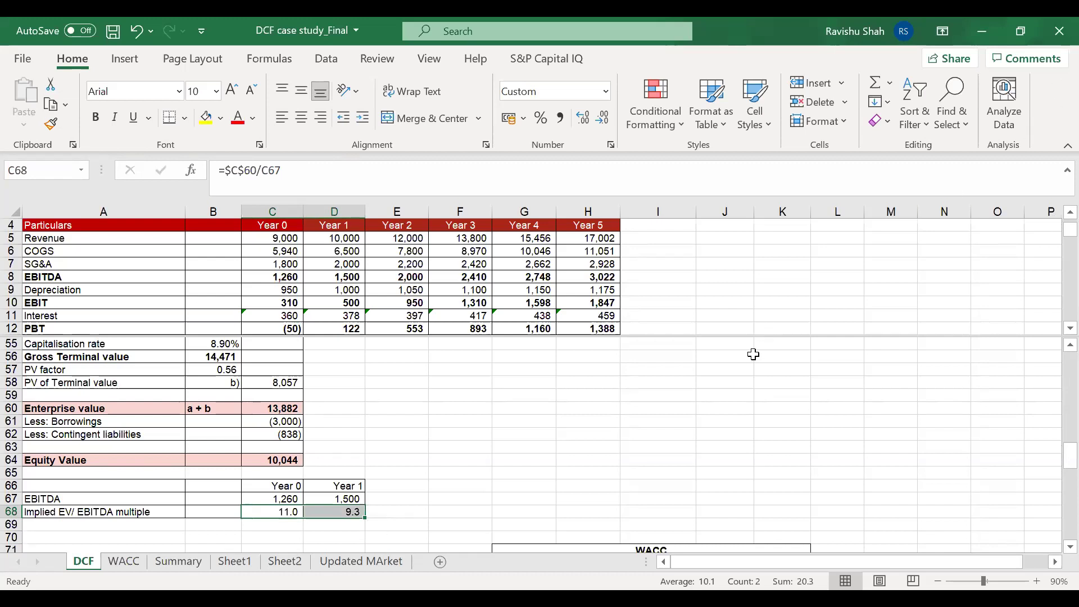
# Examine the sensitivity table's base case in I75 with its WACC in I72 and perpetuity growth rate in F75
pyautogui.scroll(-3, 754, 354)
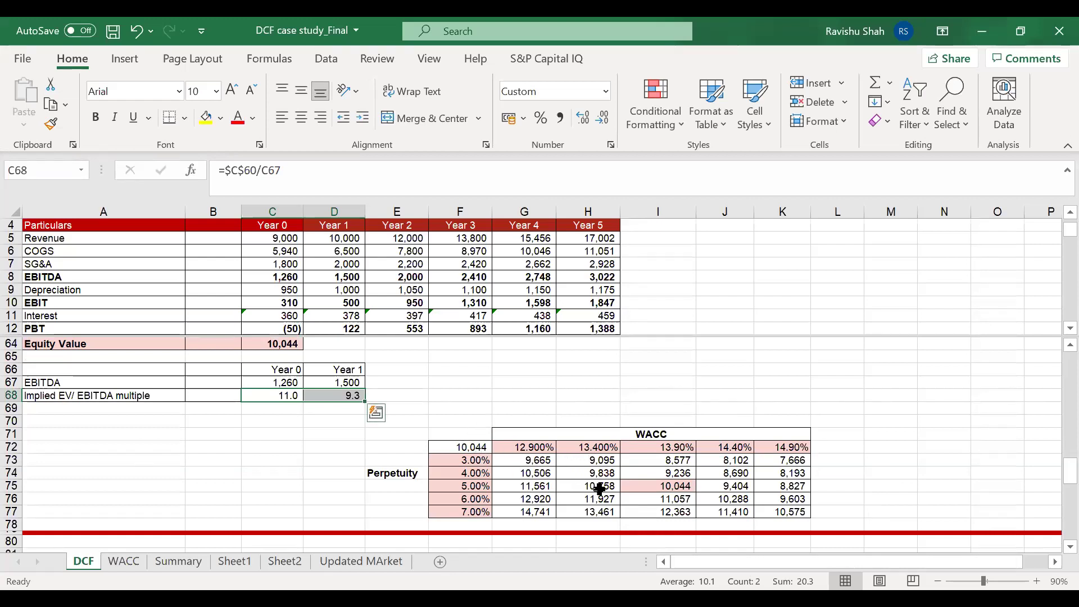
pyautogui.click(652, 486)
pyautogui.click(655, 450)
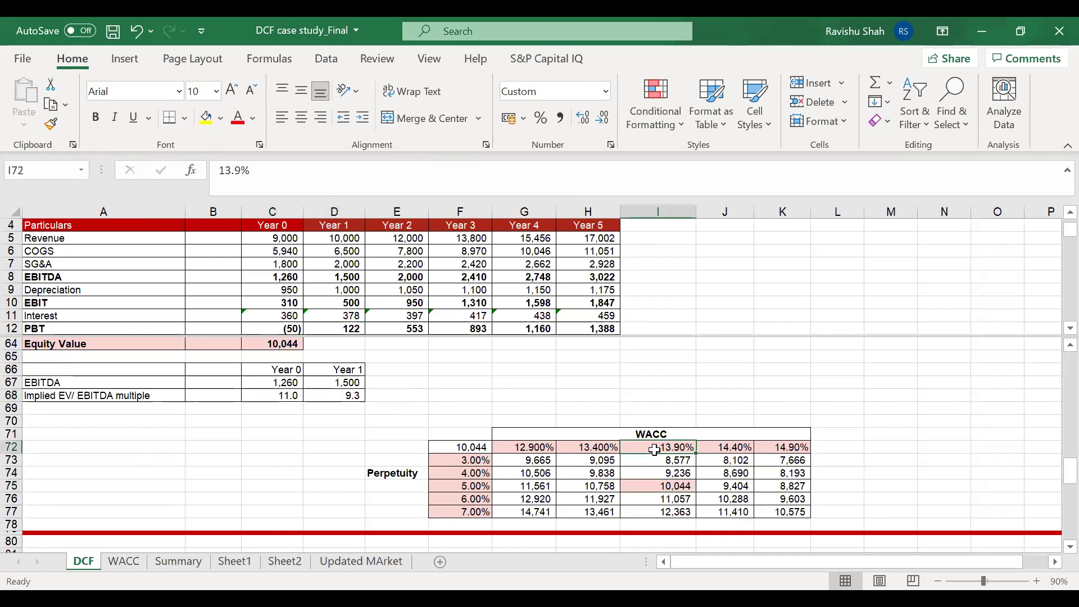
pyautogui.click(478, 485)
pyautogui.click(659, 447)
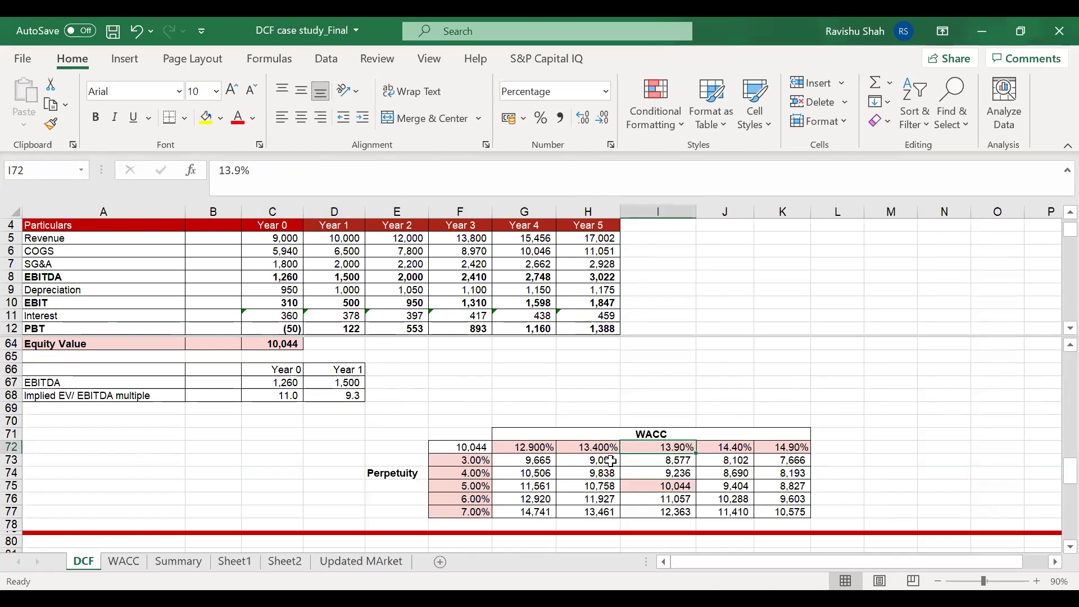
pyautogui.click(897, 485)
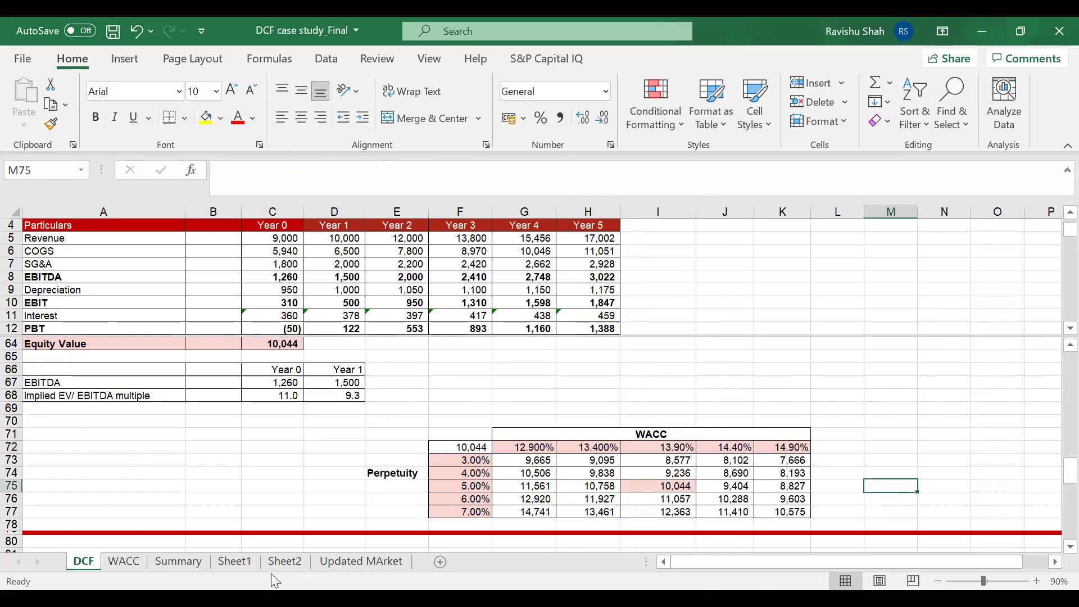
# Try a company specific risk premium of 0.5% in B19 of the WACC sheet and undo it
pyautogui.click(125, 561)
pyautogui.click(231, 368)
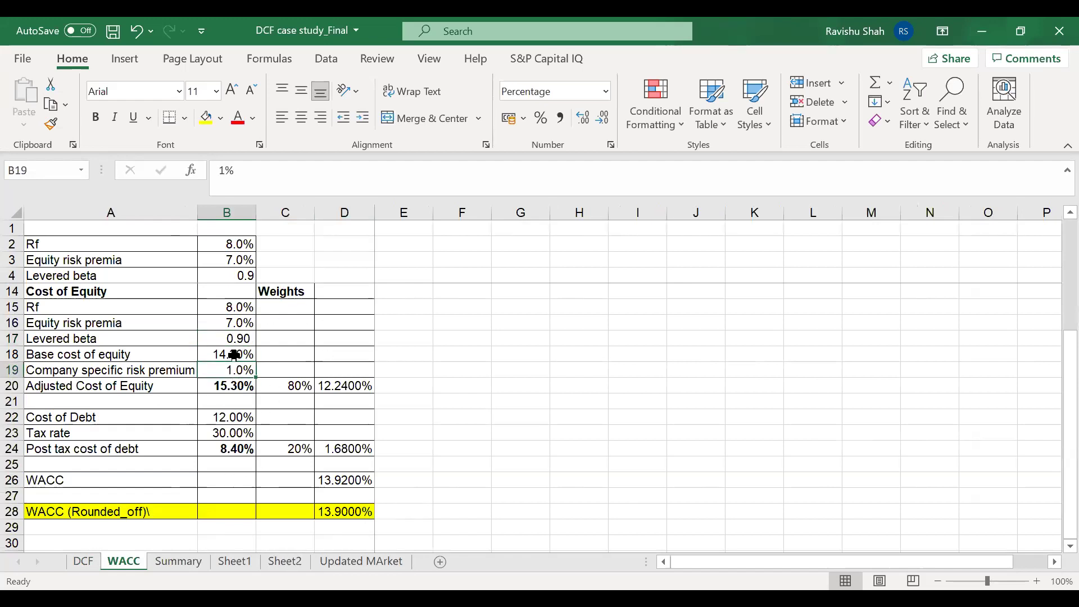
pyautogui.write('0.5')
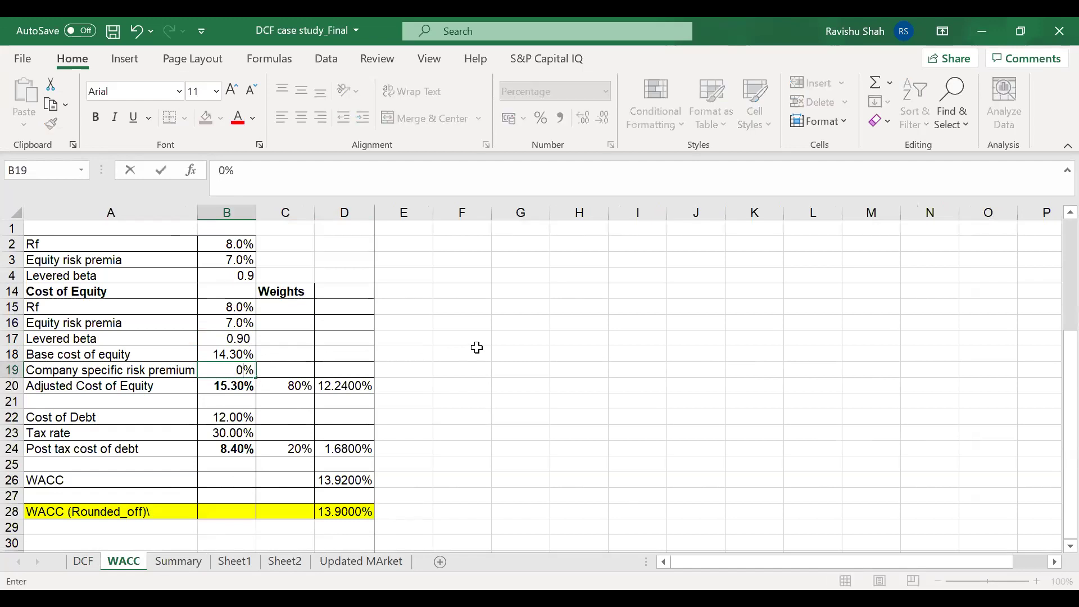
pyautogui.press('Return')
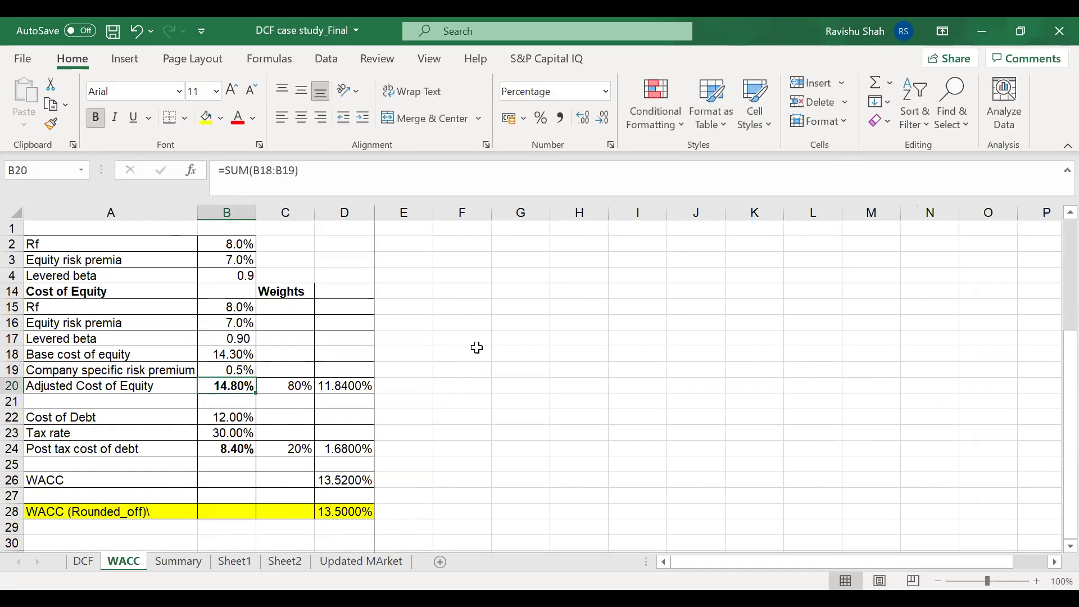
pyautogui.hotkey('ctrl', 'c')
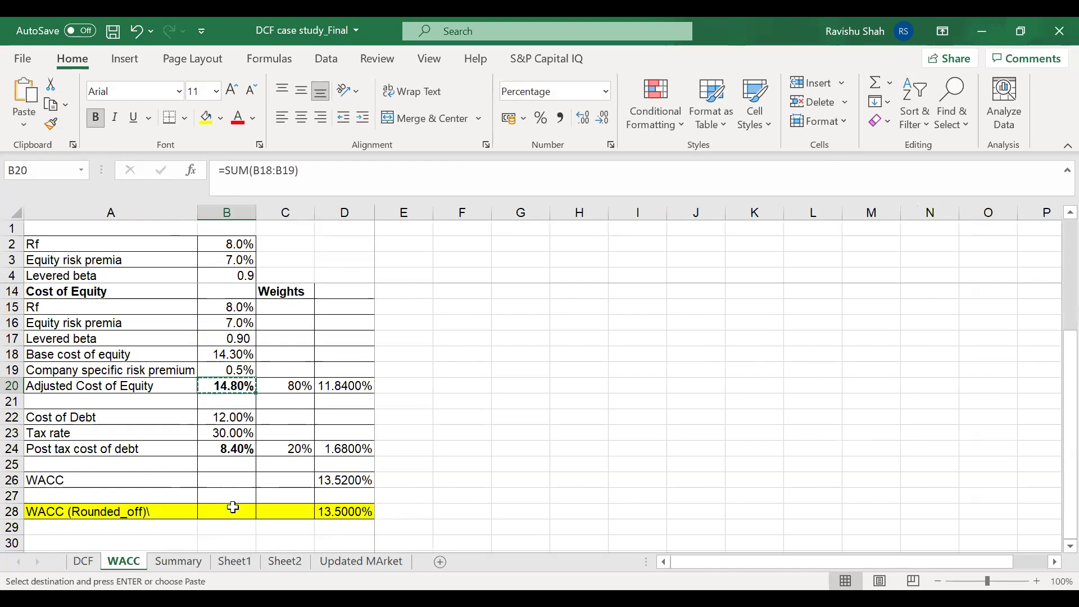
pyautogui.press('Escape')
pyautogui.hotkey('ctrl', 'z')
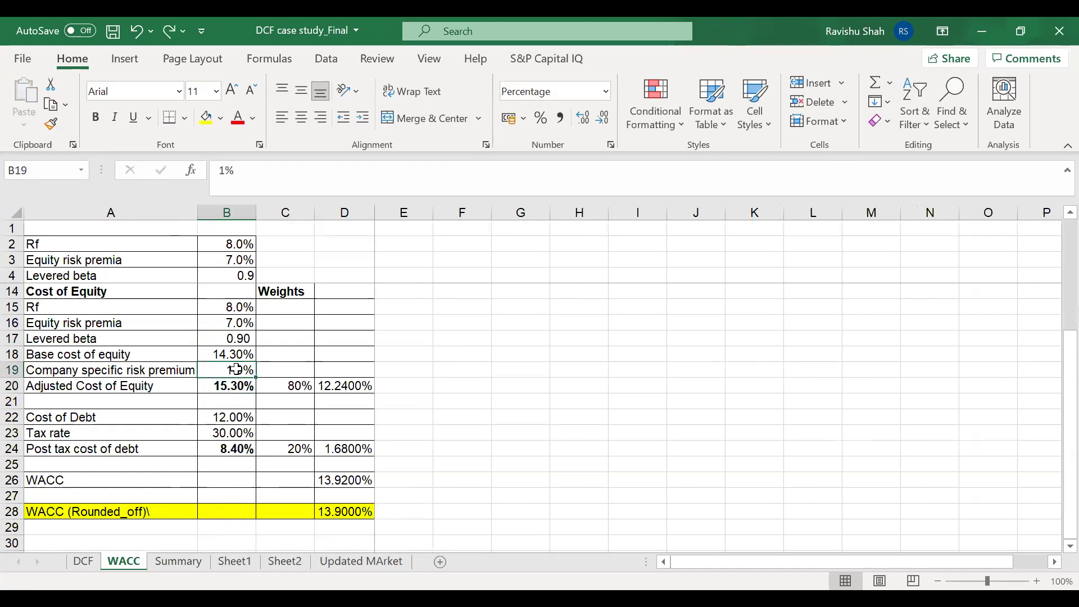
# Test the WACC with a company specific risk premium of 0% in B19 and undo the entry
pyautogui.write('0')
pyautogui.press('Return')
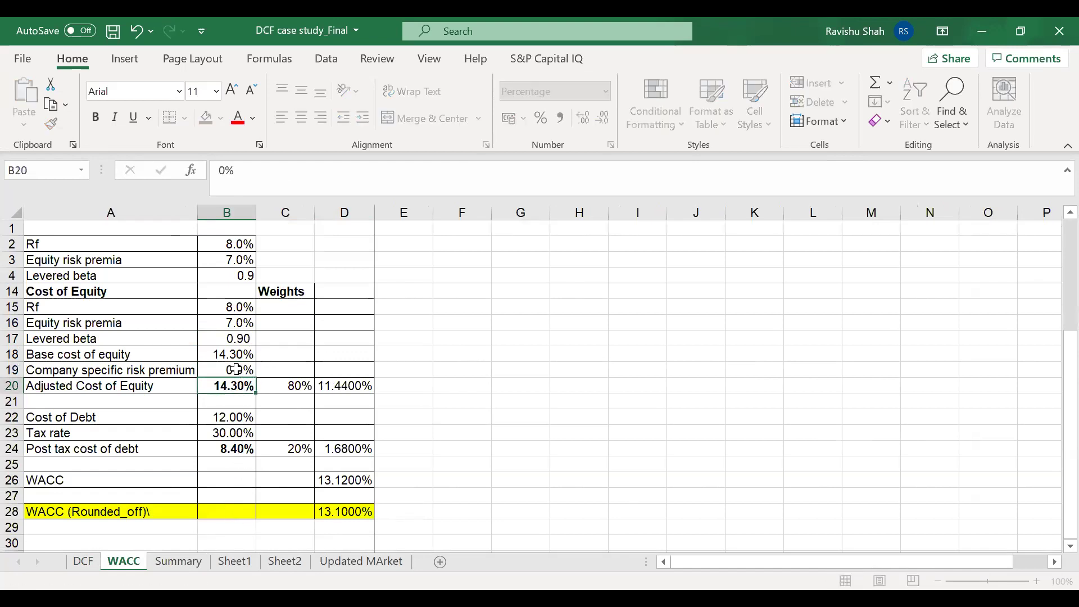
pyautogui.hotkey('ctrl', 'z')
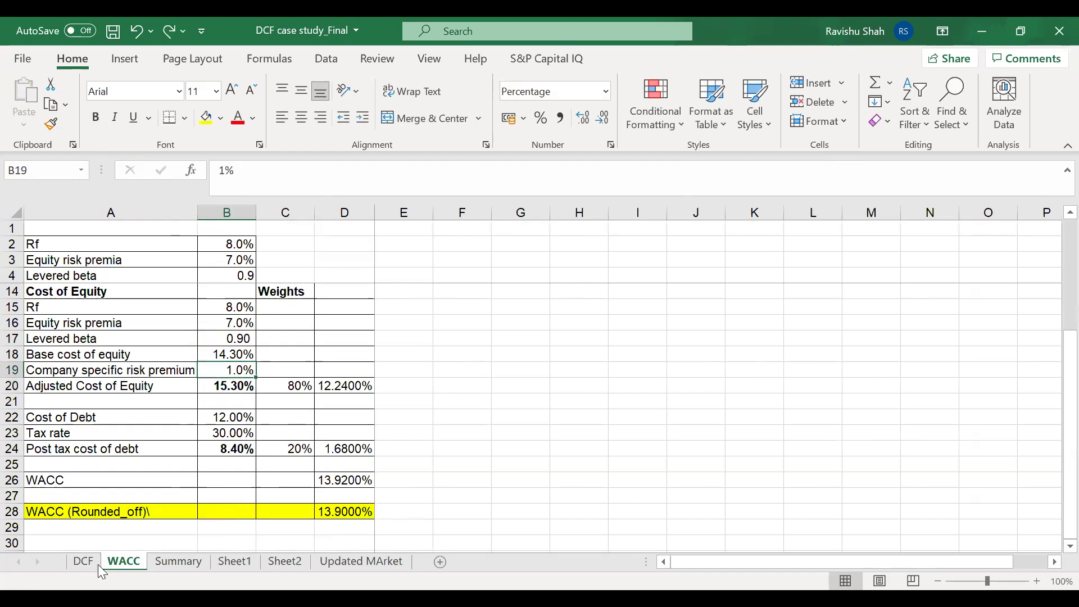
# Set the lowest WACC in the DCF sheet's sensitivity table, cell G72, to 13.1%
pyautogui.click(83, 560)
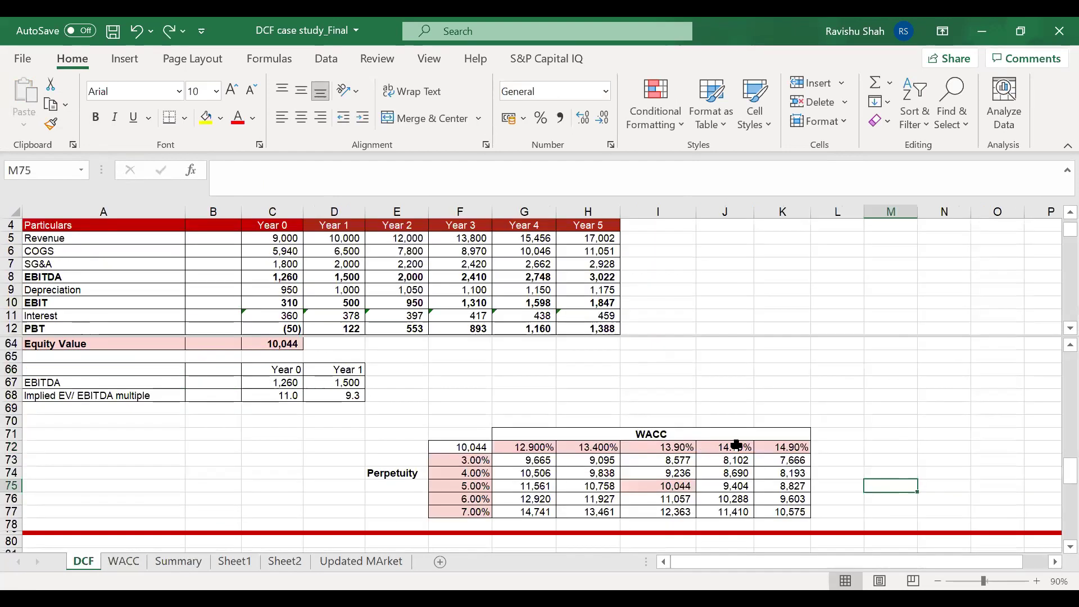
pyautogui.click(590, 447)
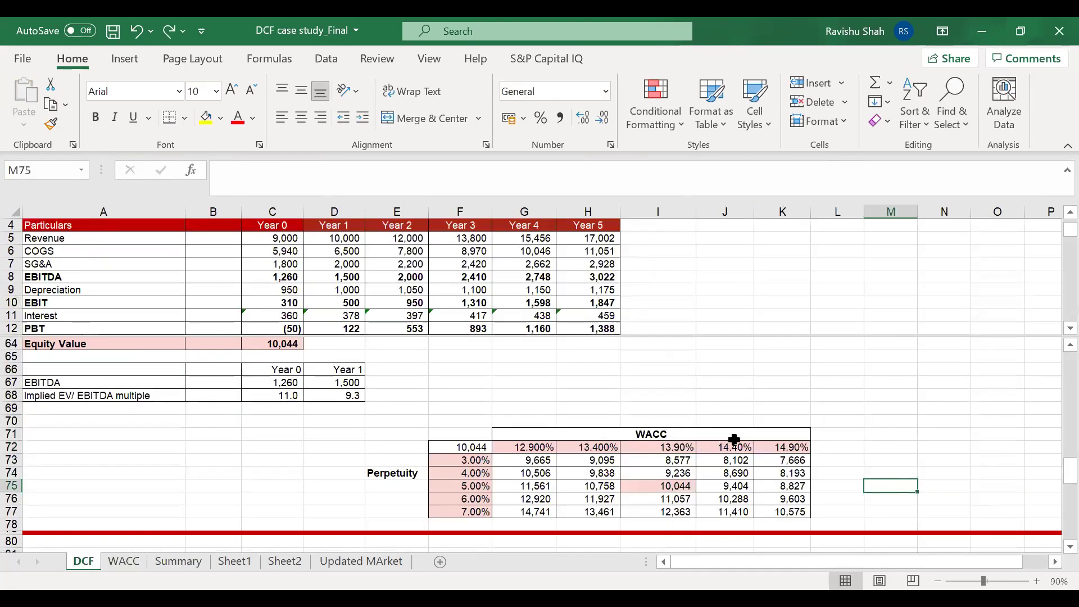
pyautogui.click(924, 485)
pyautogui.click(526, 447)
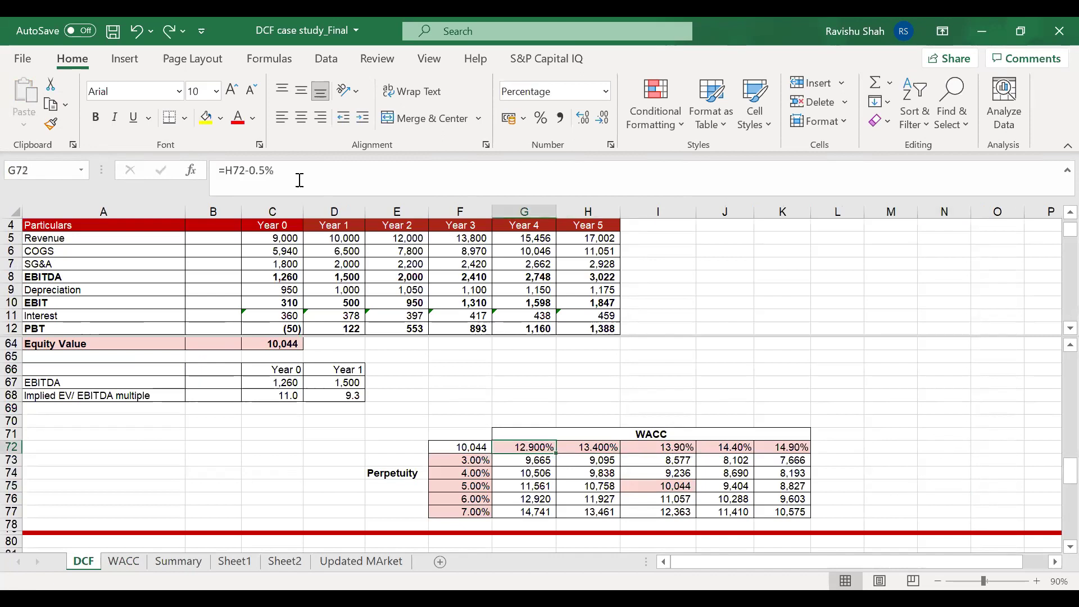
pyautogui.write('1')
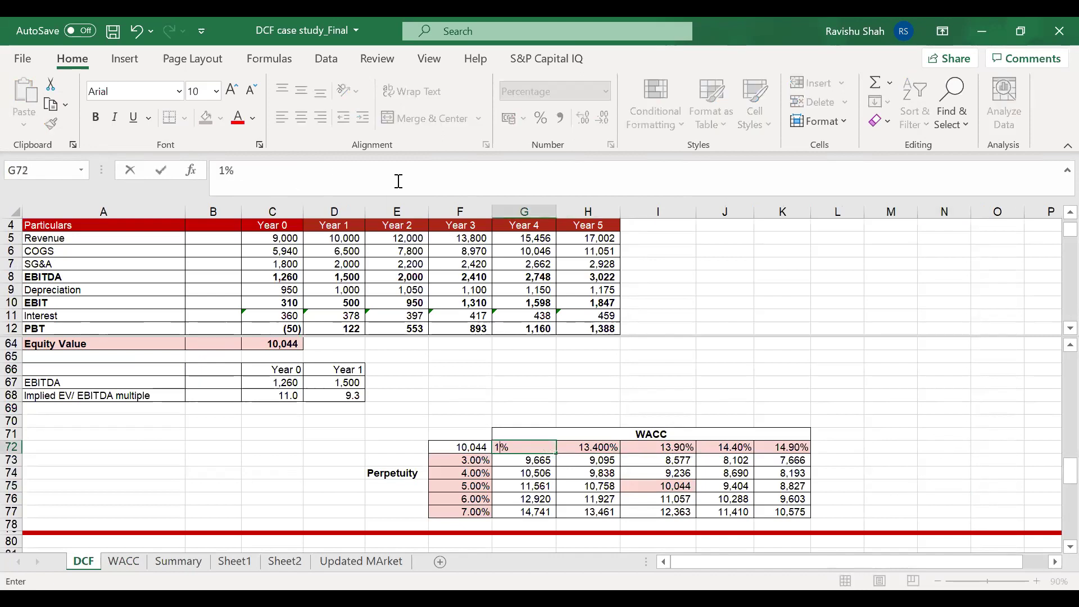
pyautogui.write('3.1')
pyautogui.press('Return')
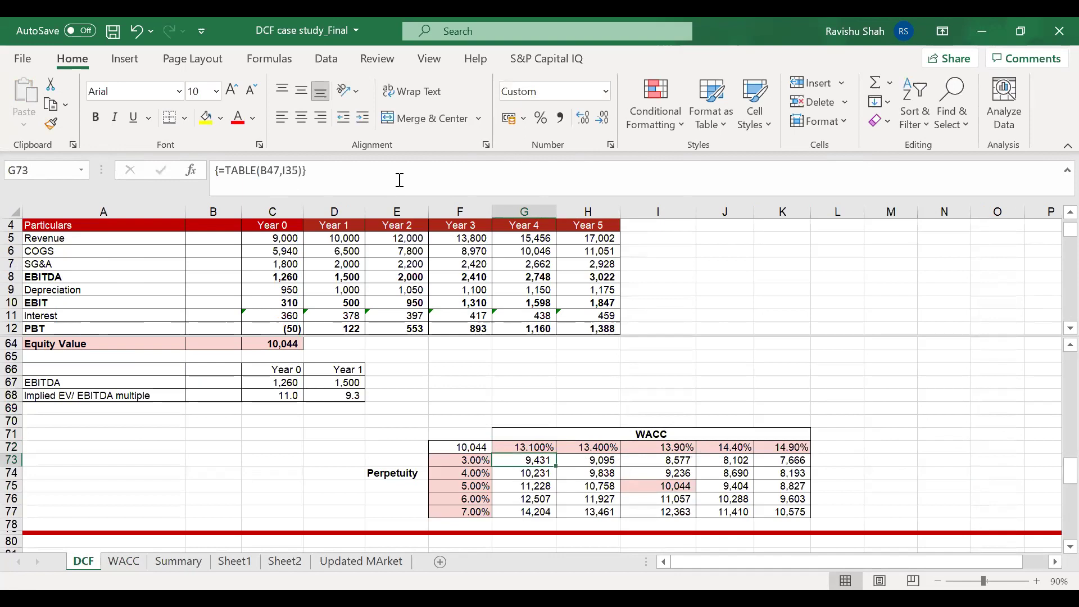
# Calculate the ratio of the 13.1% WACC equity value to the base case in M75 with =G75/I75
pyautogui.click(867, 487)
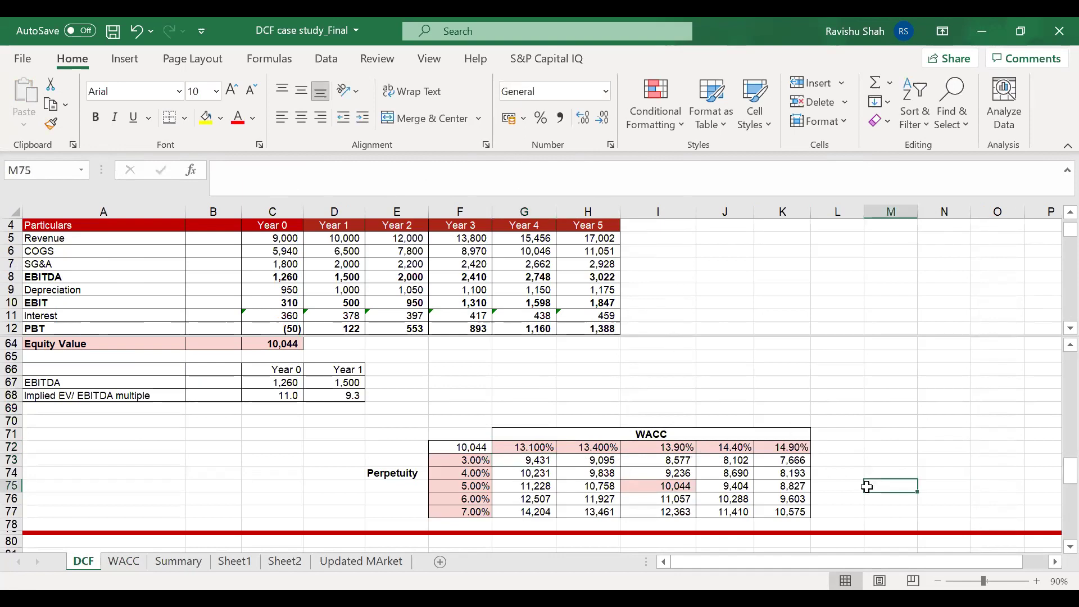
pyautogui.write('=')
pyautogui.press('Left')
pyautogui.press('Left')
pyautogui.press('Left')
pyautogui.press('Left')
pyautogui.press('Left')
pyautogui.press('Left')
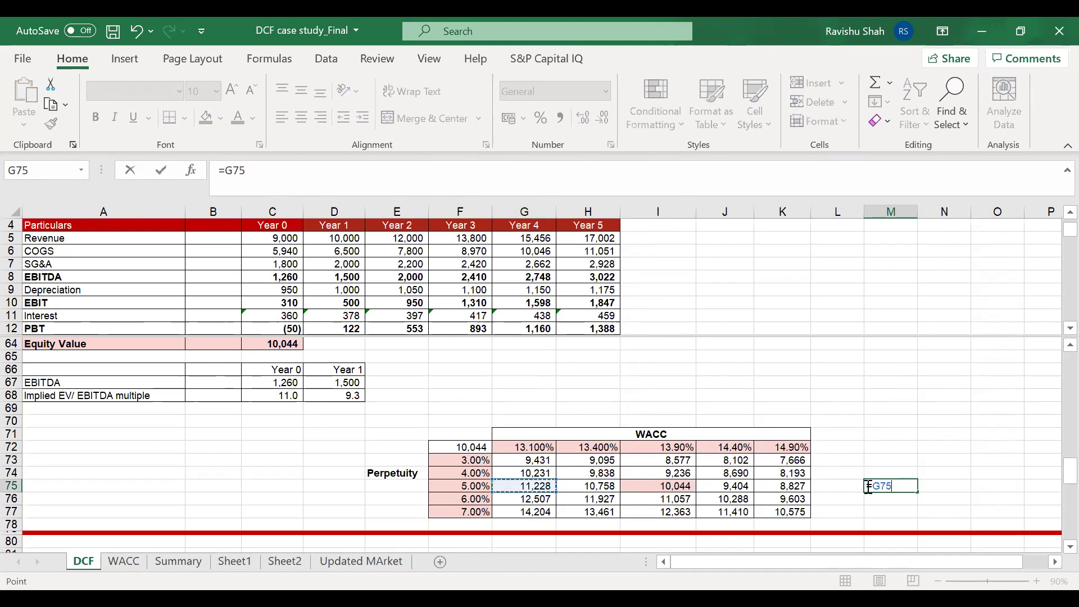
pyautogui.write('/')
pyautogui.press('Left')
pyautogui.press('Left')
pyautogui.press('Left')
pyautogui.press('Left')
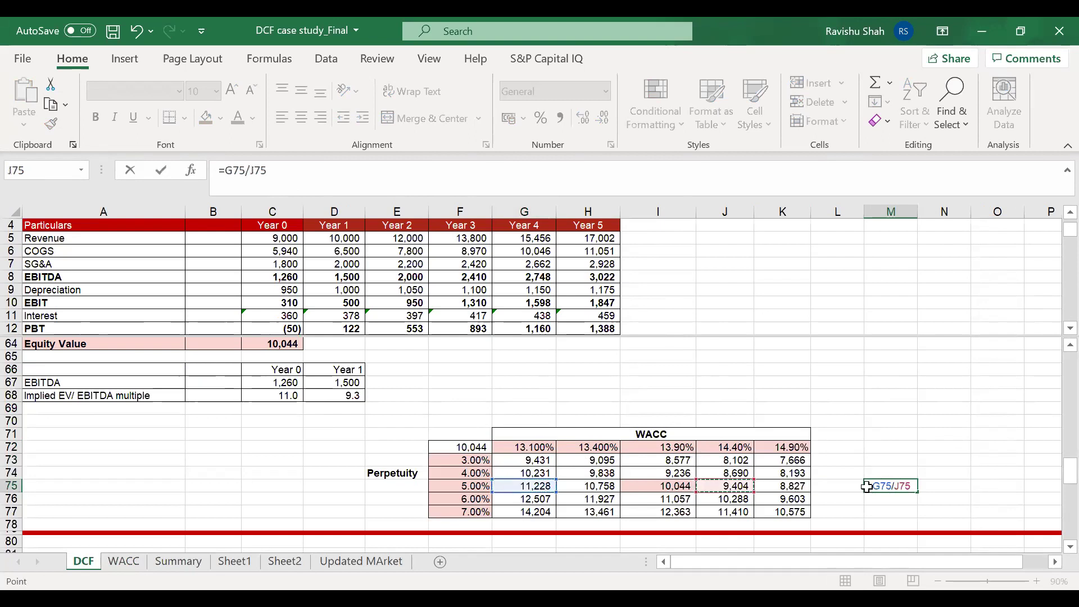
pyautogui.press('Return')
pyautogui.click(867, 486)
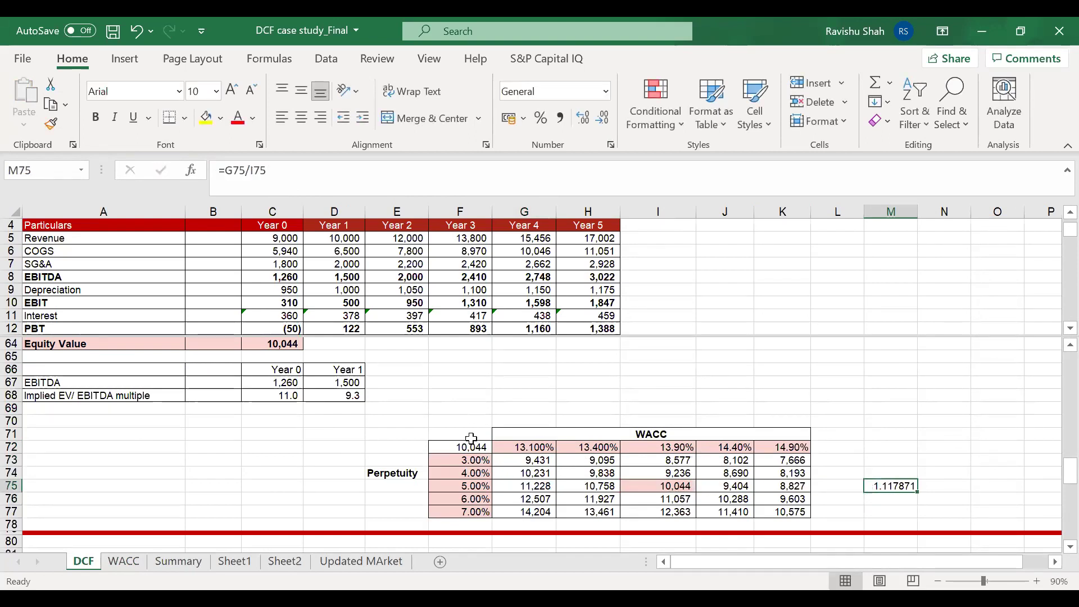
# Compare the 13.1% WACC case in G72 and G75 with the base WACC in I72 and the ratio in M75
pyautogui.click(525, 449)
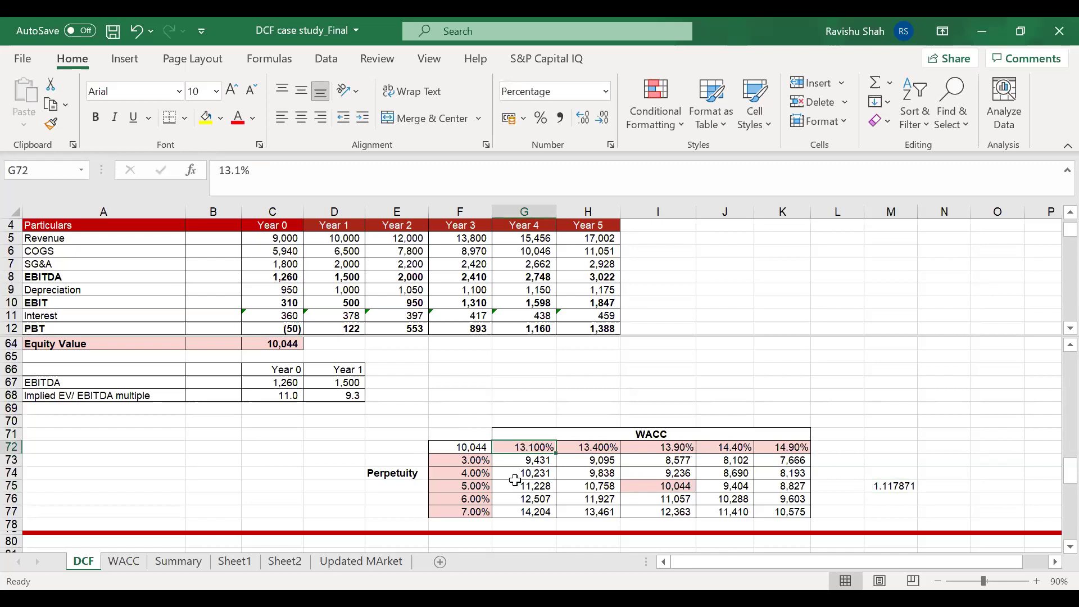
pyautogui.click(515, 481)
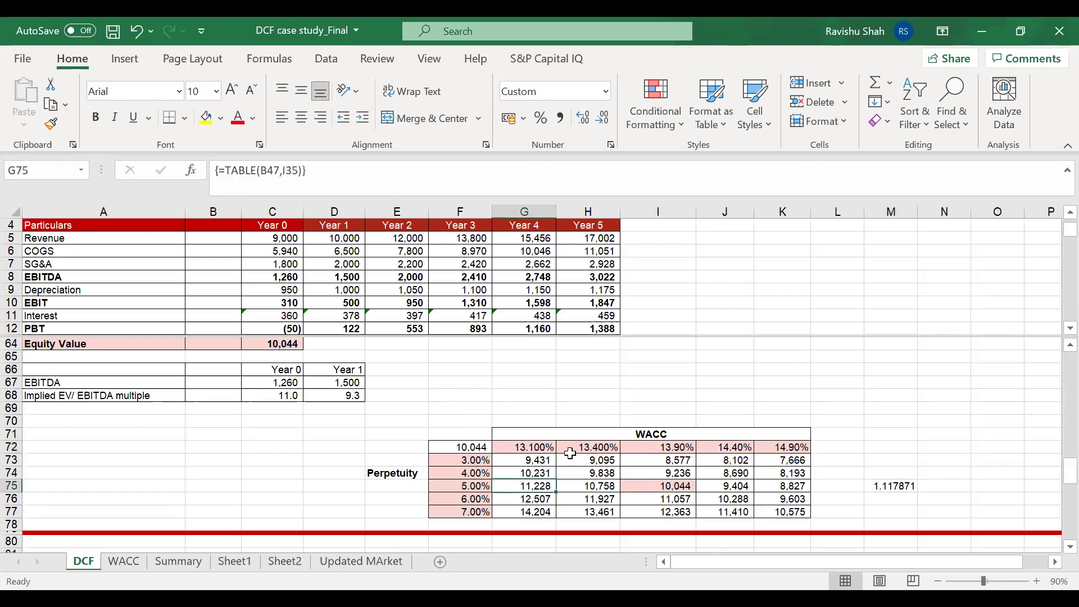
pyautogui.click(665, 449)
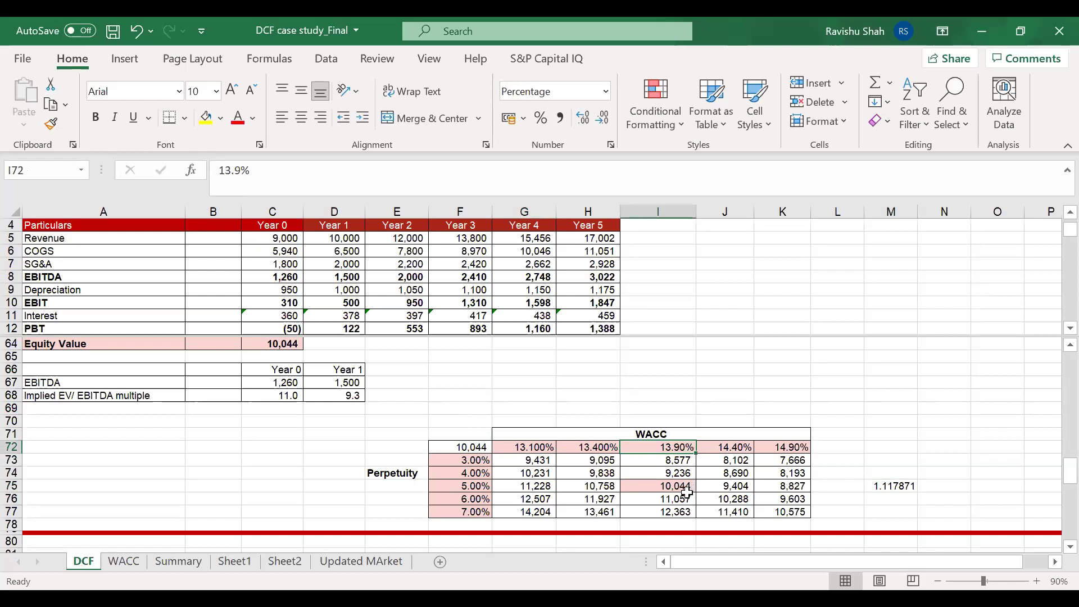
pyautogui.click(898, 487)
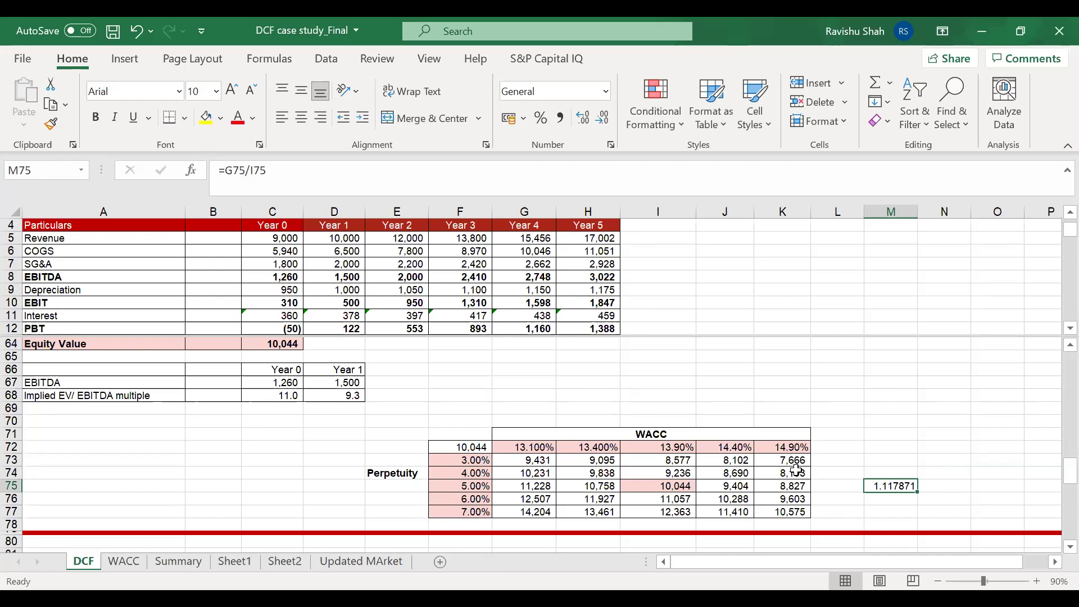
# Review the Free Cash Flow to Firm computation in rows 37 to 48
pyautogui.scroll(8, 796, 469)
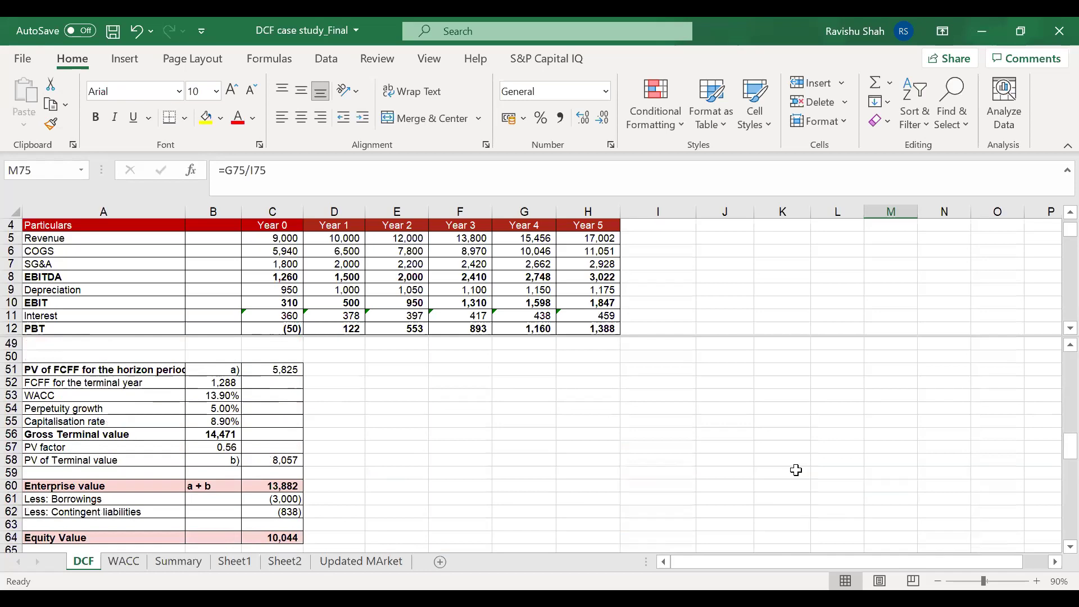
pyautogui.scroll(1, 706, 501)
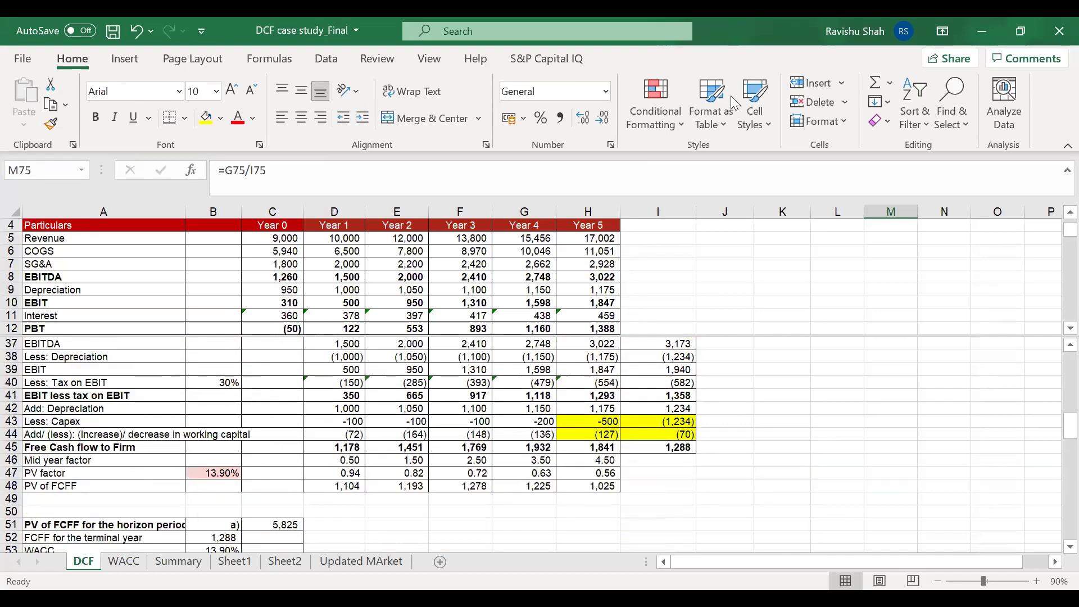